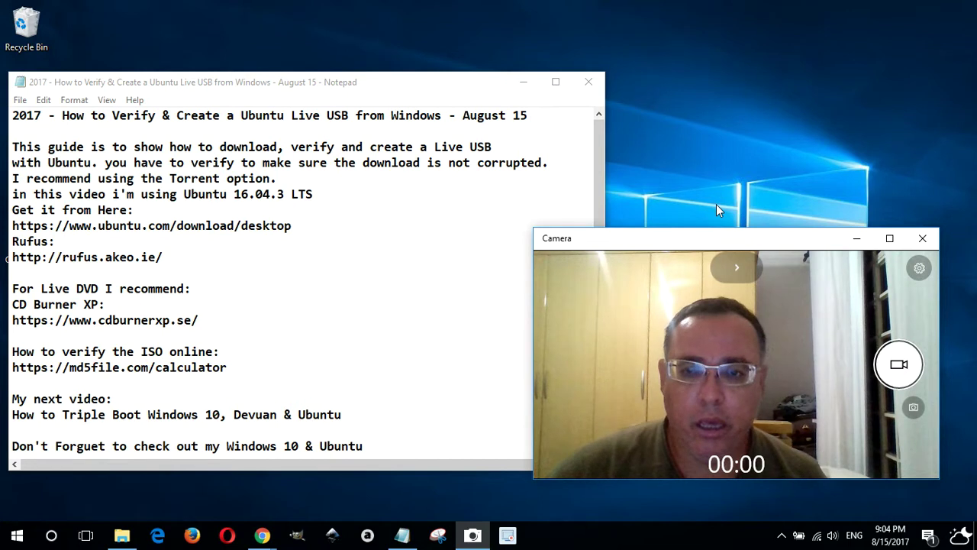
- Correct "Create a Ubuntu" to "Create an Ubuntu" in the notes' title line and save the file
click(230, 118)
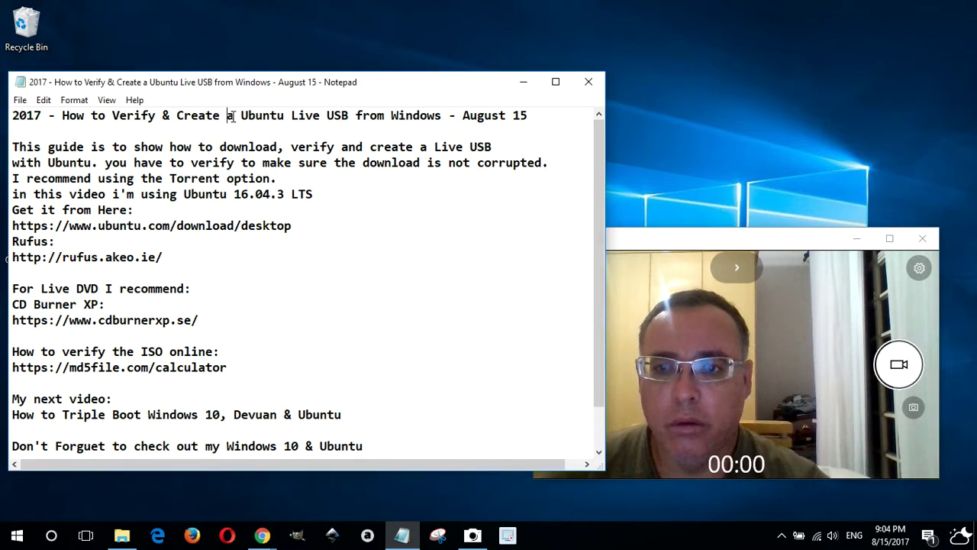
text(n)
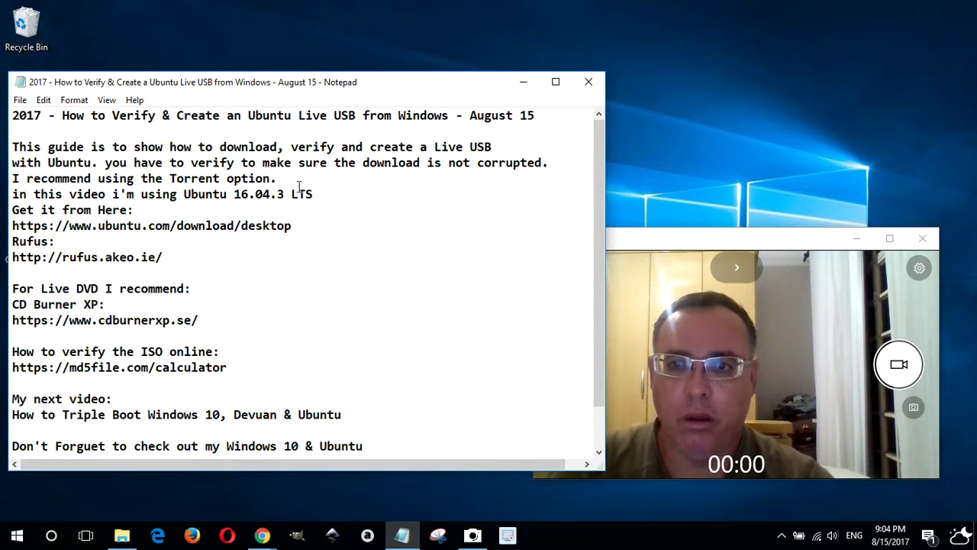
click(20, 99)
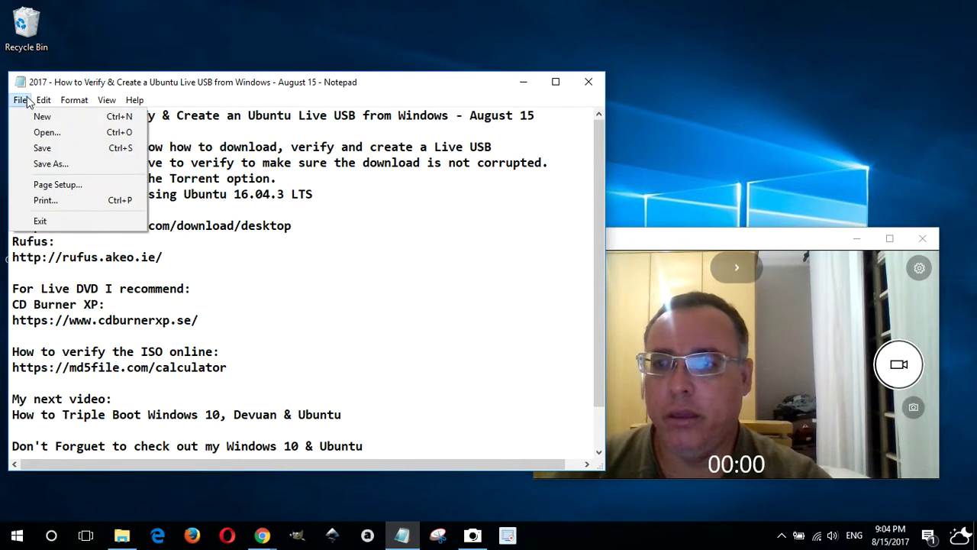
click(46, 153)
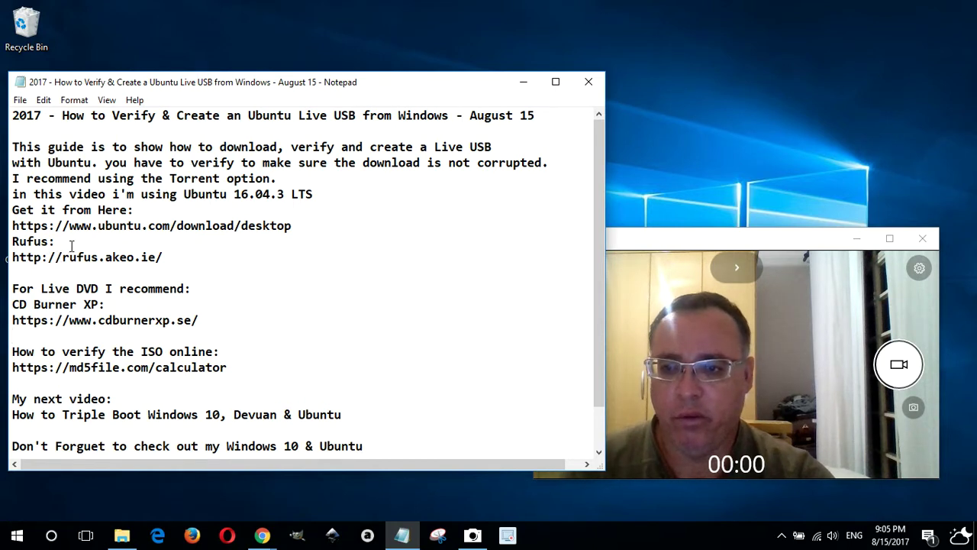
- Review the Rufus and CD Burner XP download links in the notes by highlighting their addresses
drag(170, 259, 4, 260)
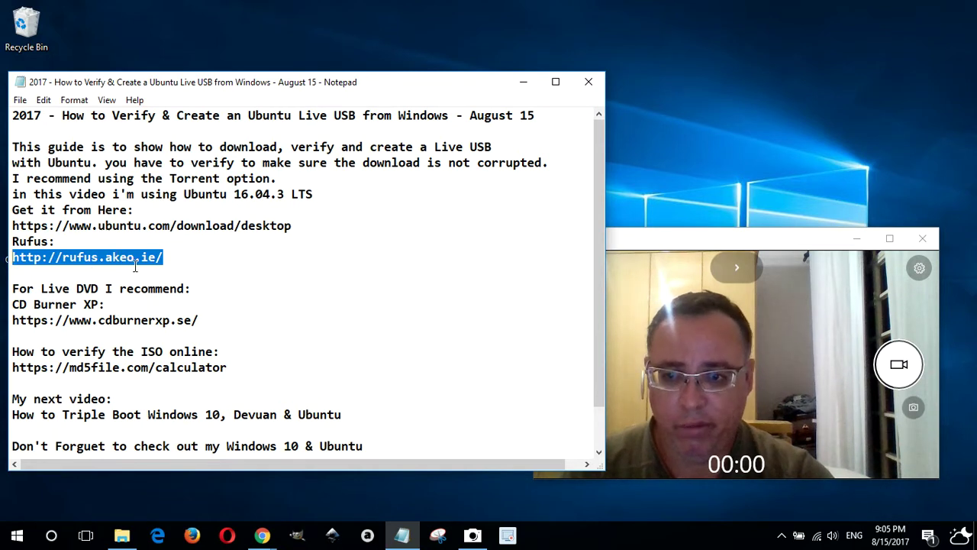
drag(222, 321, 9, 322)
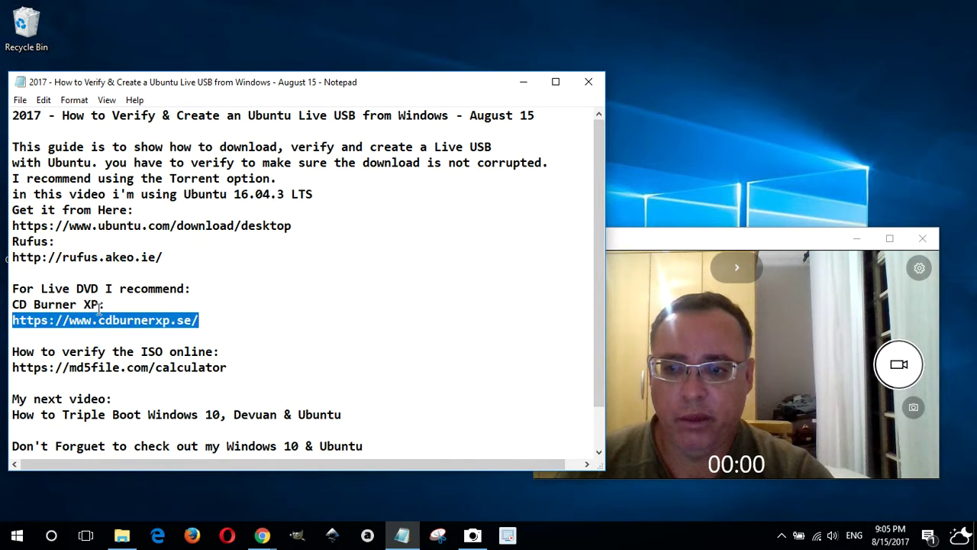
click(275, 320)
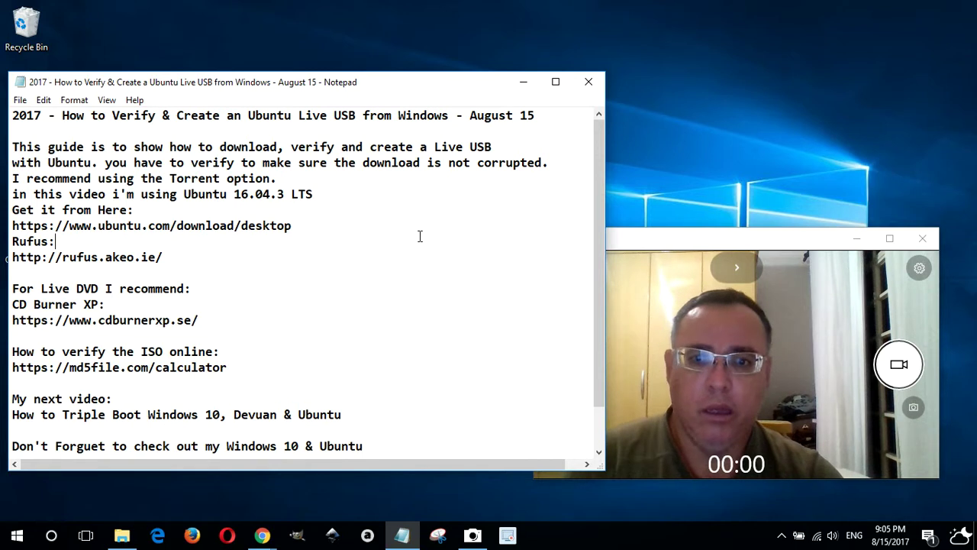
click(647, 256)
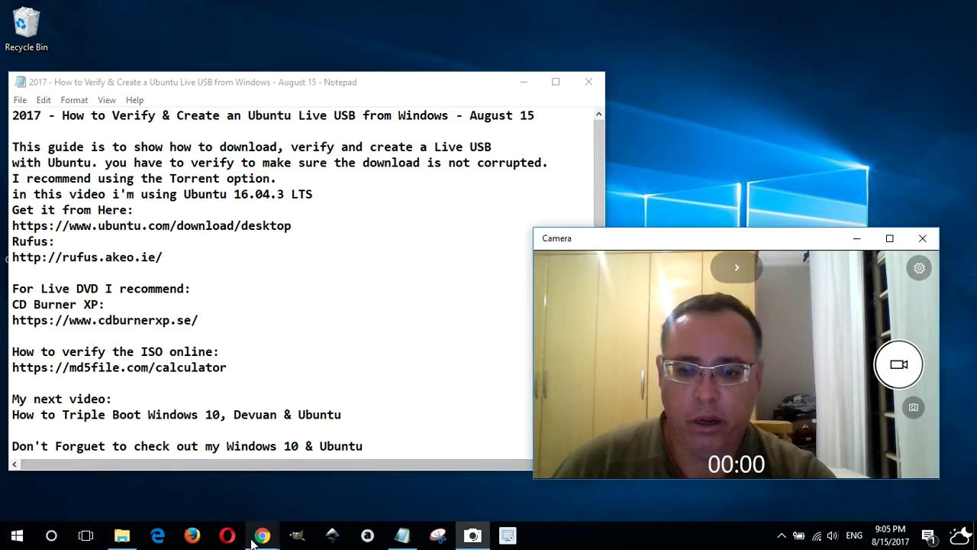
- Switch to Chrome and bring up the already open Ubuntu Desktop download page
mouse_move(259, 537)
mouse_move(163, 491)
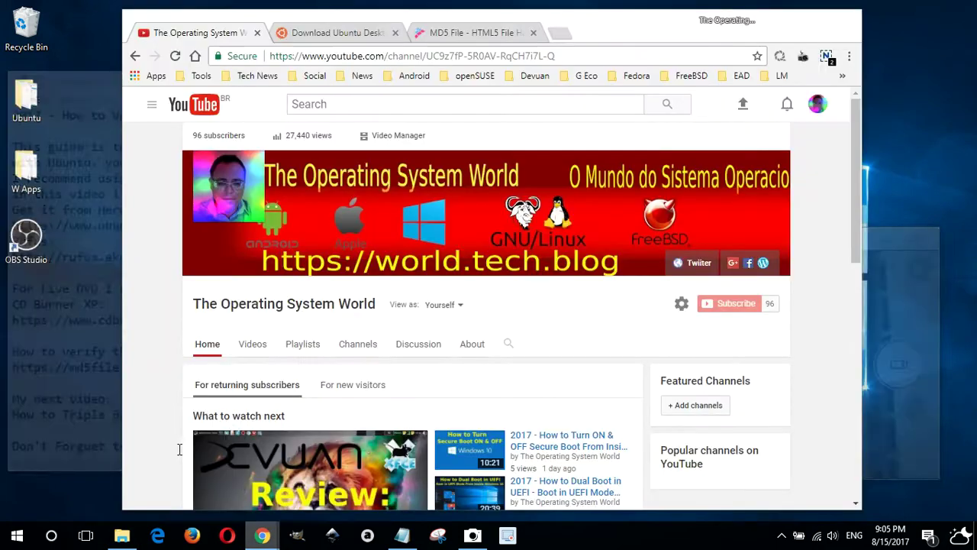
click(167, 462)
click(357, 38)
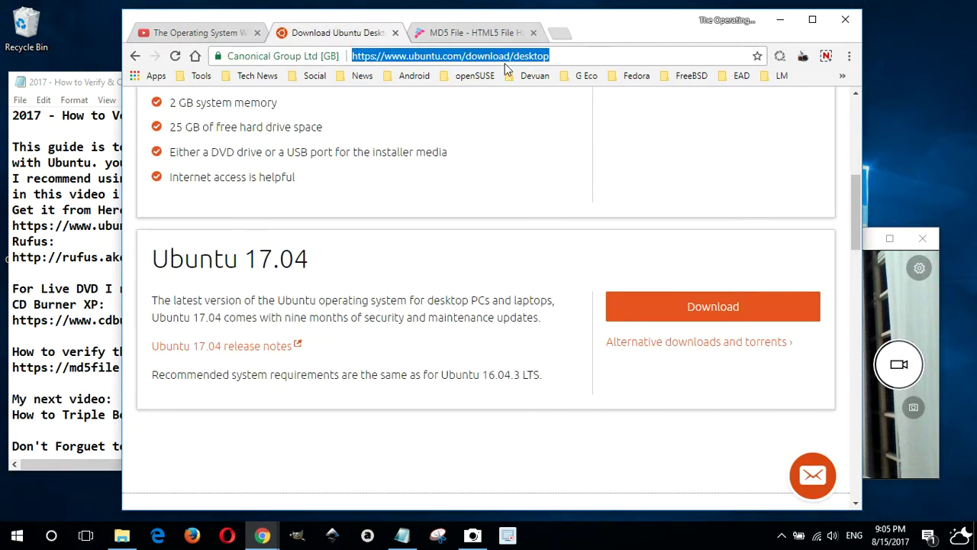
- Review the Ubuntu 16.04.3 LTS and Ubuntu 17.04 sections, including their support periods and system requirements
scroll(547, 200, down, 2)
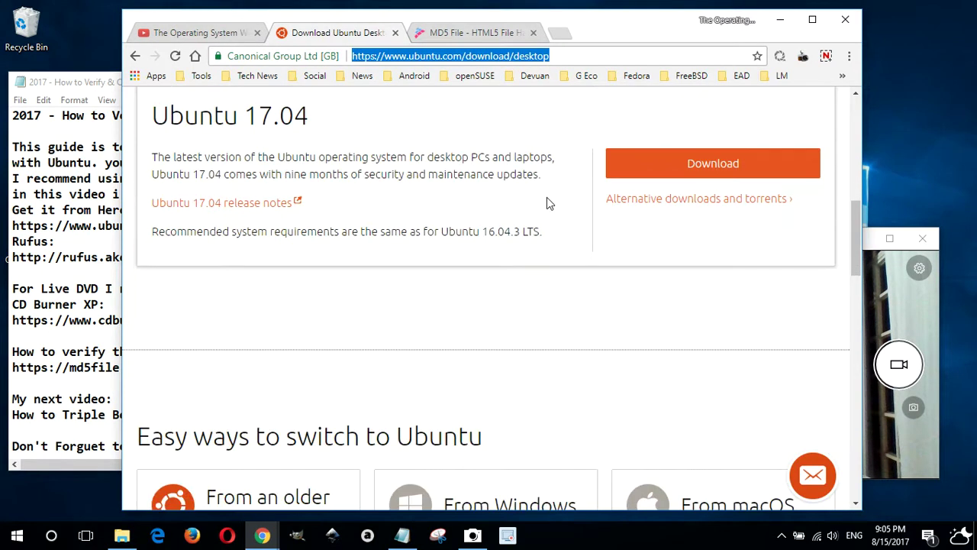
scroll(573, 213, up, 2)
scroll(563, 234, up, 5)
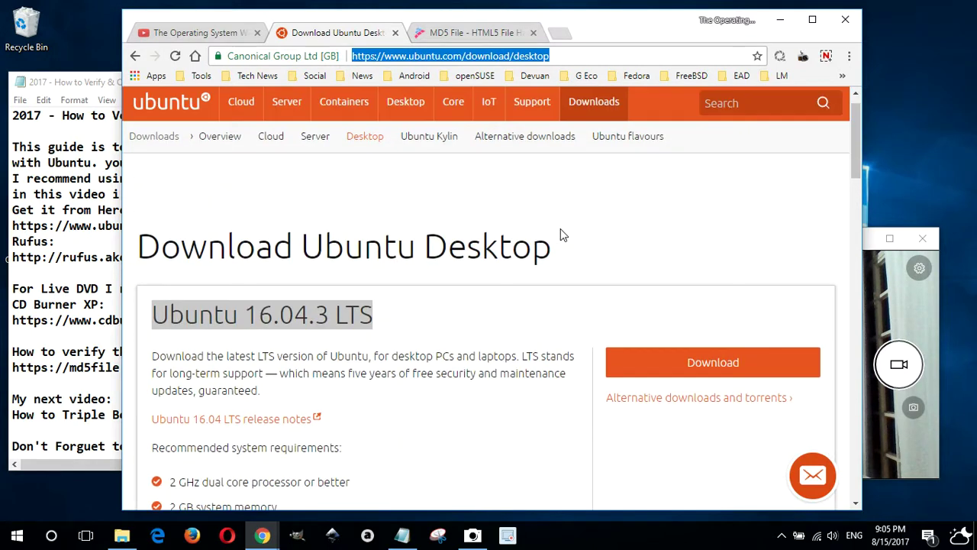
click(402, 345)
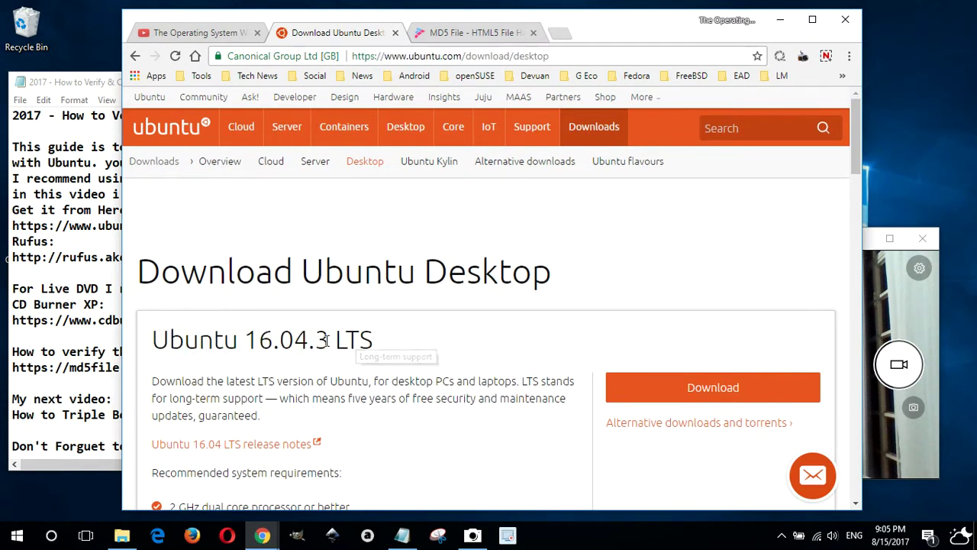
scroll(452, 327, down, 3)
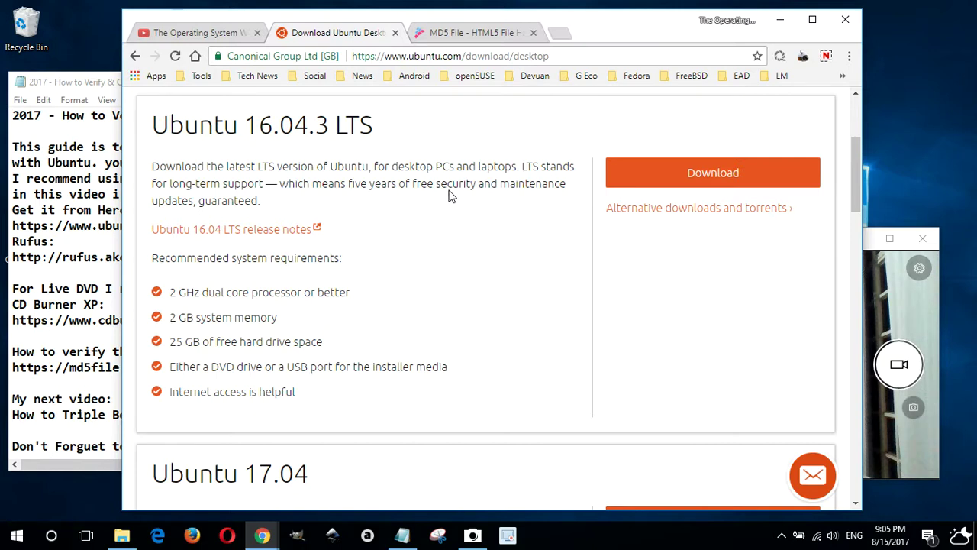
scroll(462, 342, down, 4)
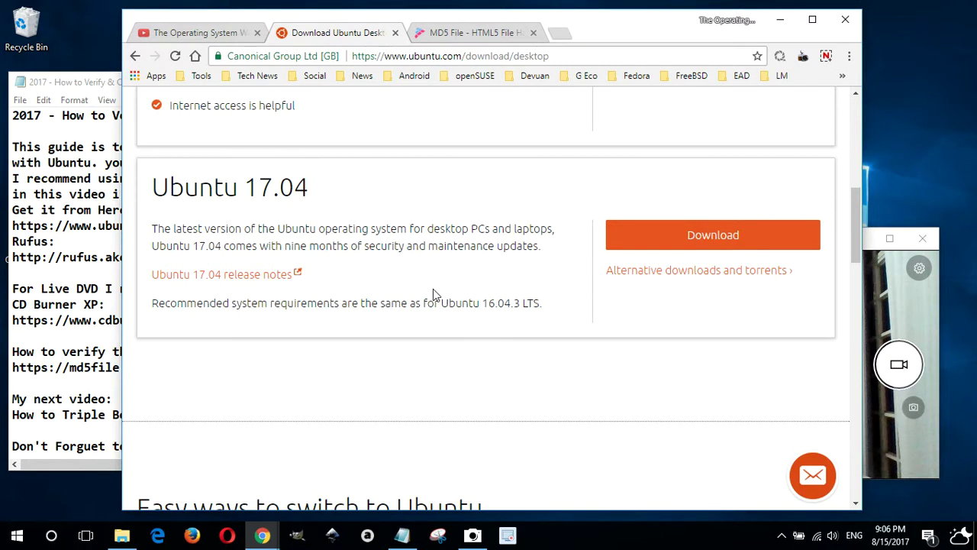
scroll(433, 290, up, 6)
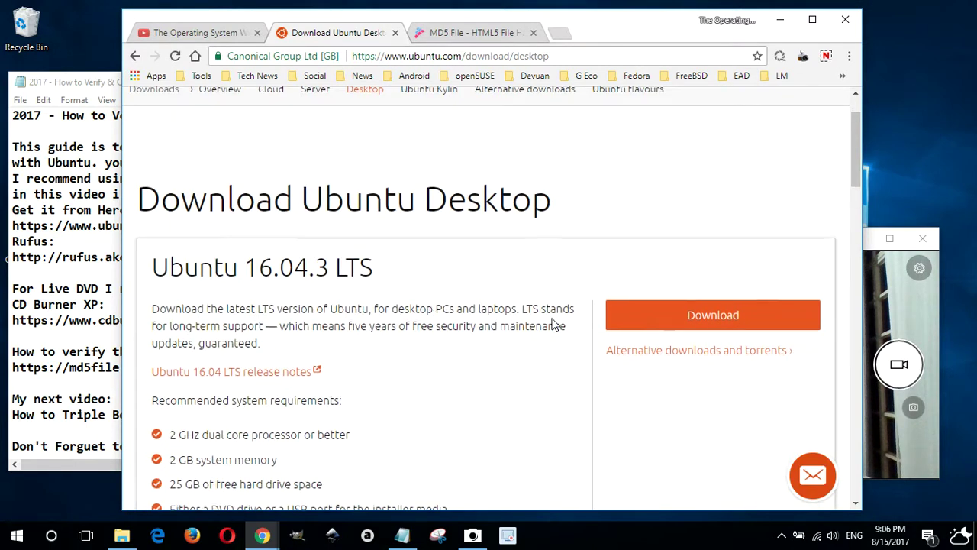
- Open the alternative downloads and torrents page for Ubuntu 16.04.3 LTS and review the network installer and BitTorrent options
scroll(554, 325, down, 2)
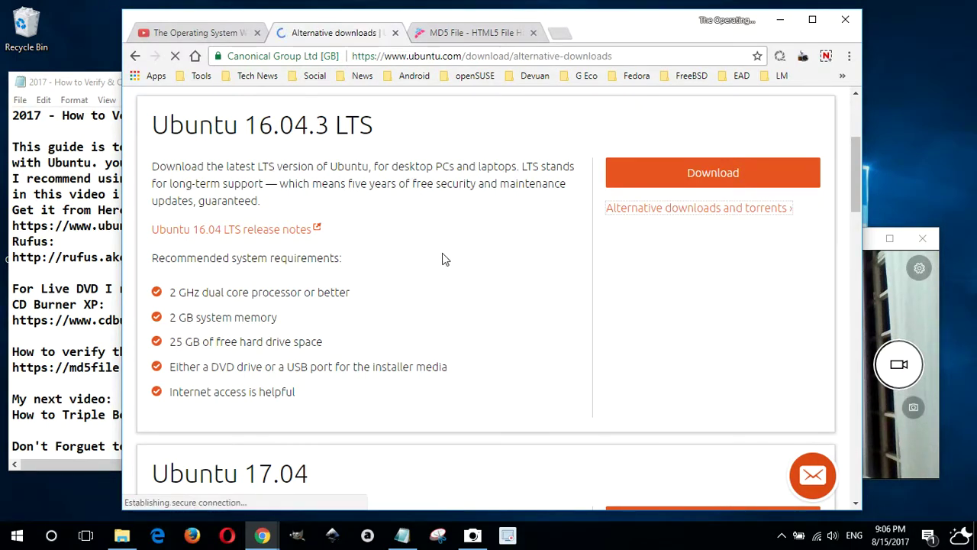
scroll(421, 258, down, 3)
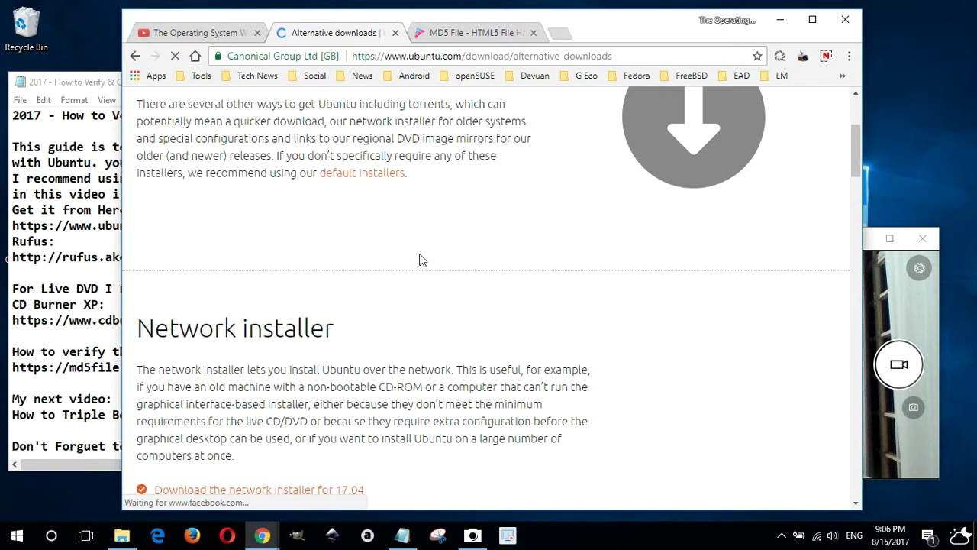
scroll(419, 261, down, 3)
scroll(419, 260, down, 2)
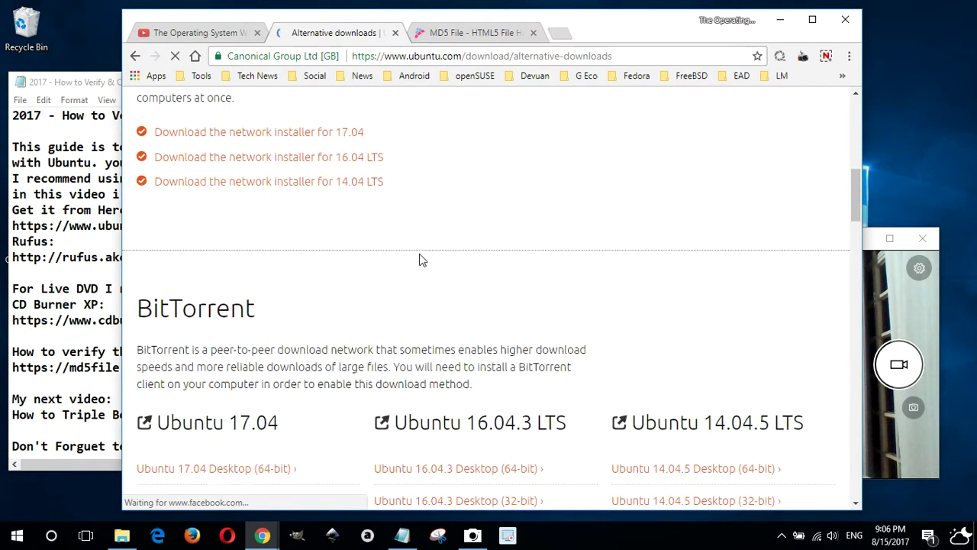
scroll(420, 260, down, 3)
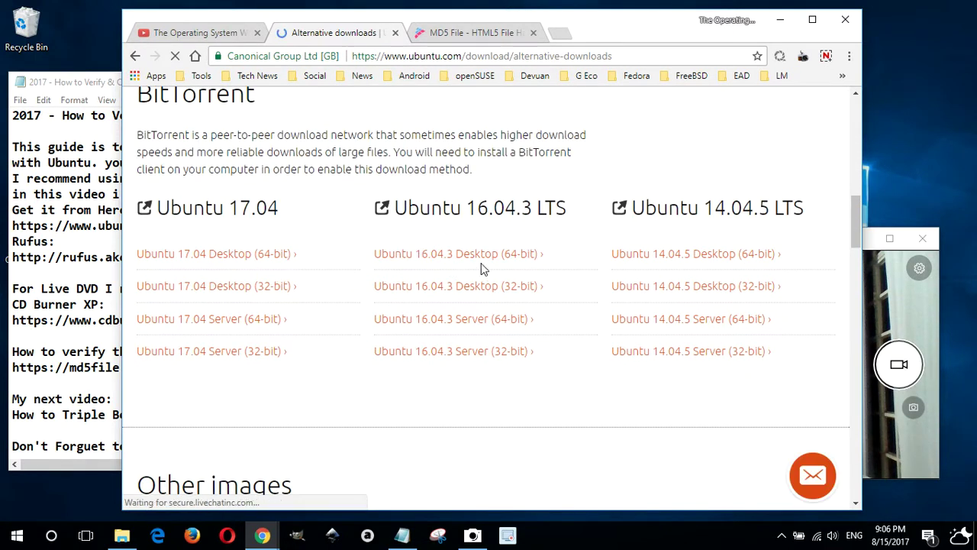
scroll(527, 265, up, 4)
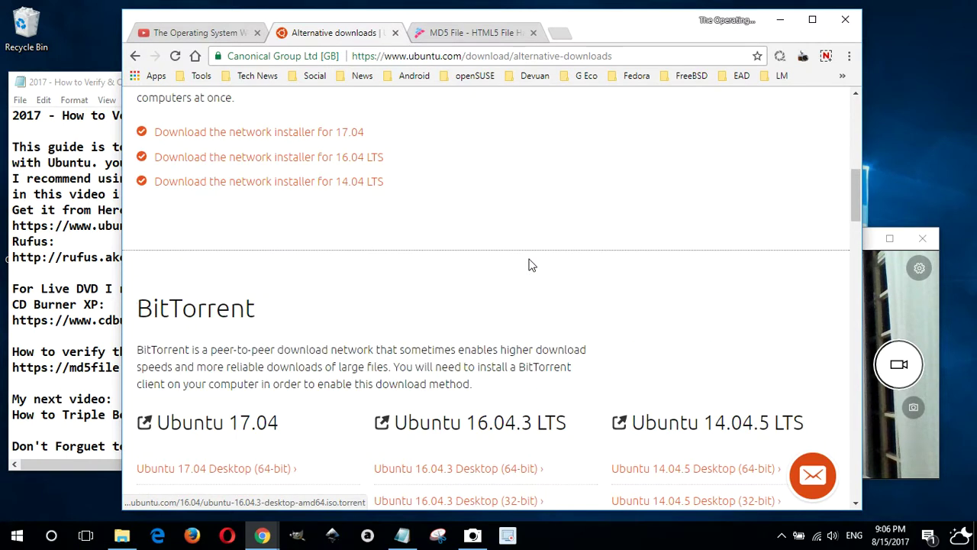
scroll(532, 265, up, 1)
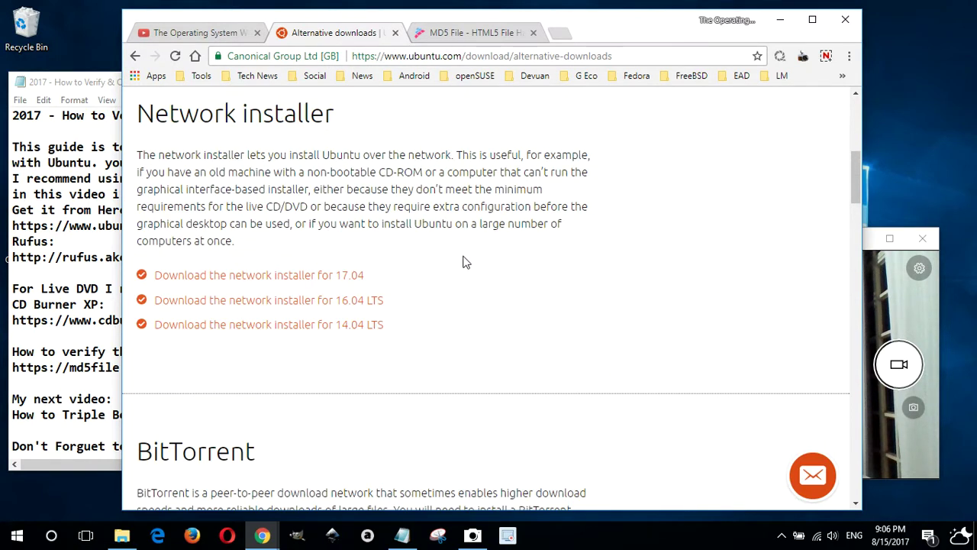
scroll(467, 313, up, 6)
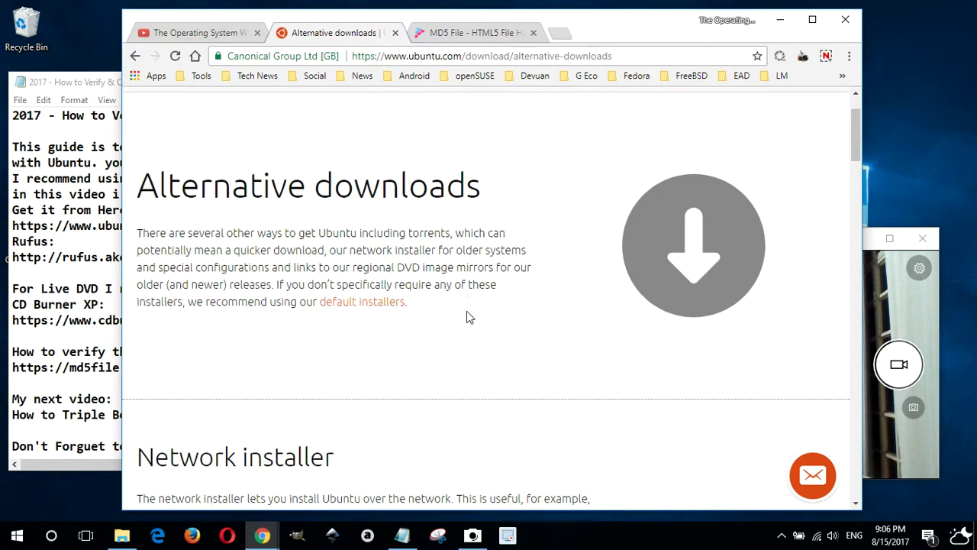
- Open the Ireland mirror from the nearest-mirror list and browse to its xenial/release directory
scroll(468, 313, down, 11)
scroll(467, 311, down, 4)
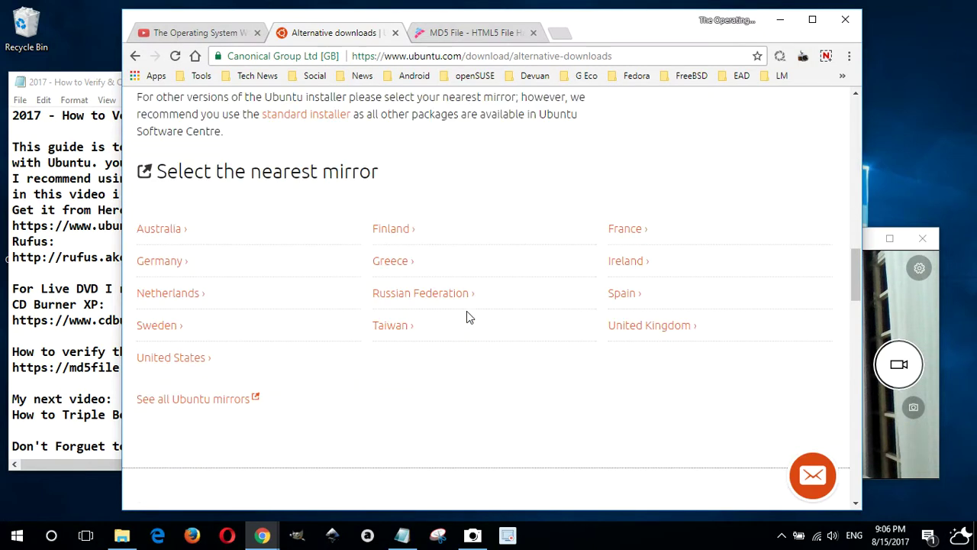
scroll(467, 311, up, 2)
scroll(466, 311, down, 3)
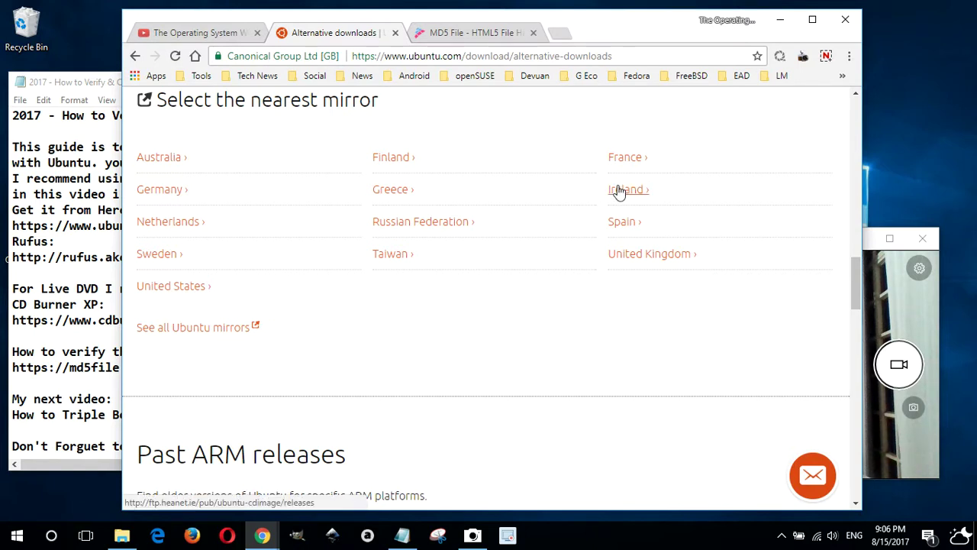
key(Return)
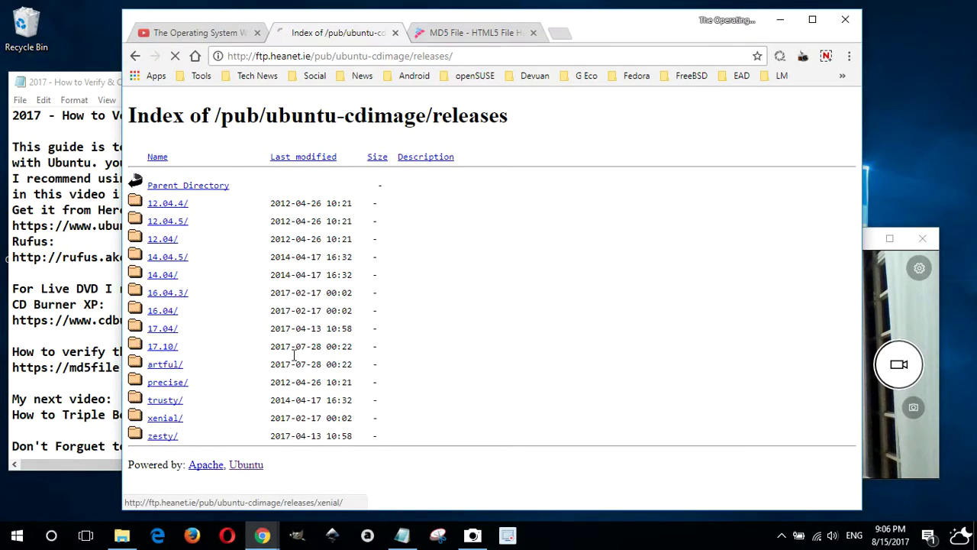
click(179, 417)
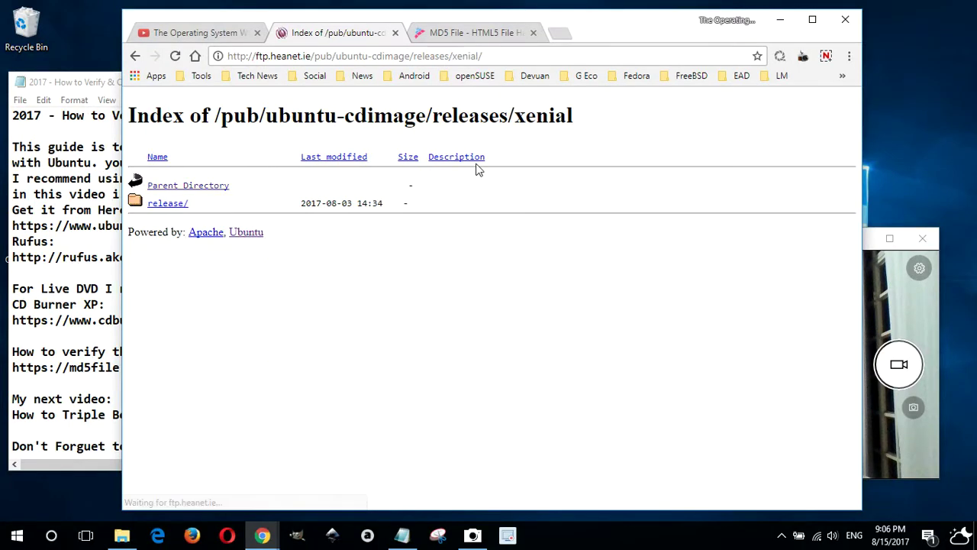
click(181, 205)
- Look through the mirror's 16.04.3 release files and return to Ubuntu's Alternative downloads page
scroll(361, 226, down, 3)
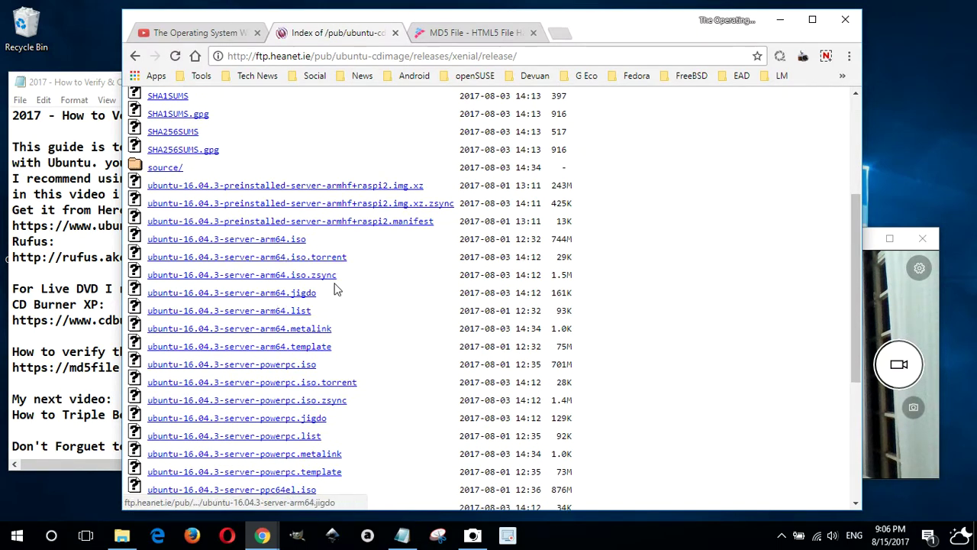
scroll(336, 288, down, 5)
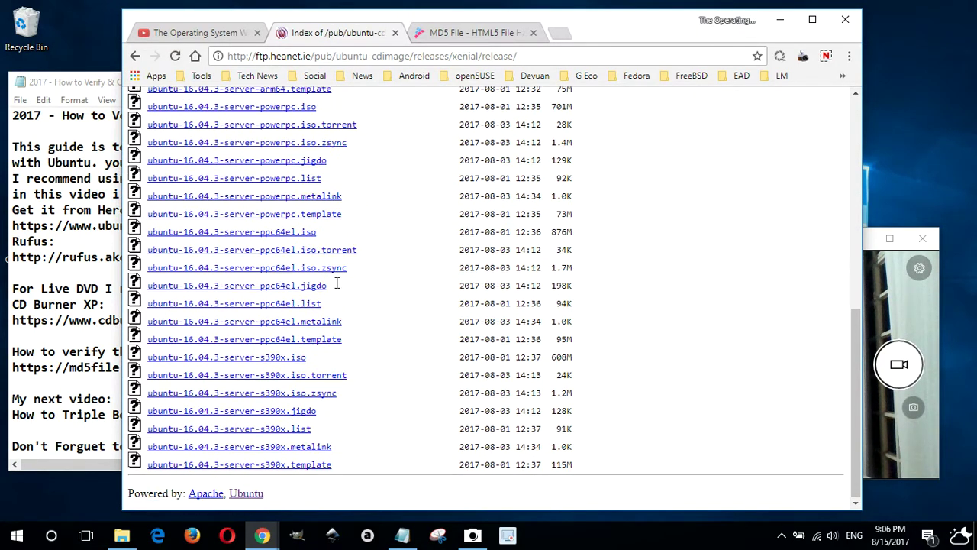
scroll(336, 284, up, 10)
click(137, 57)
click(135, 56)
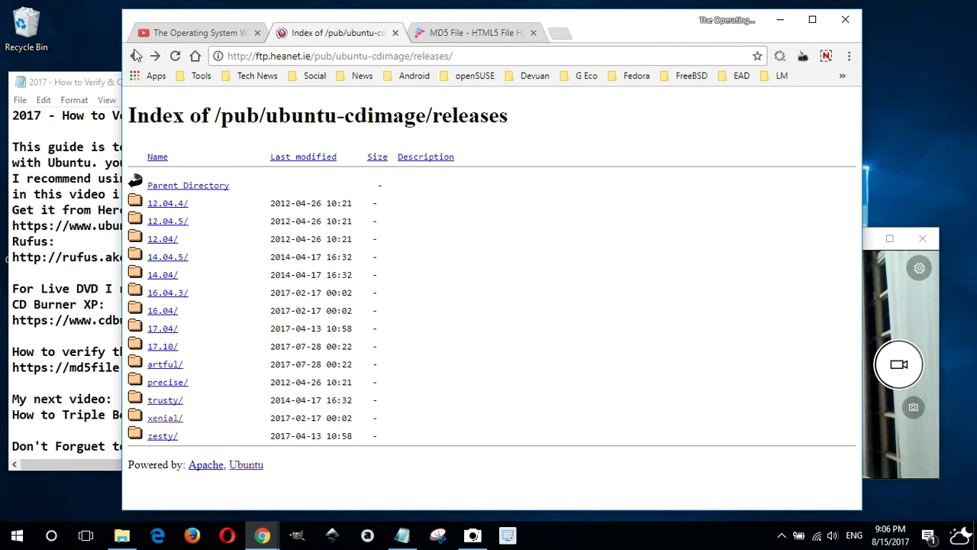
click(135, 56)
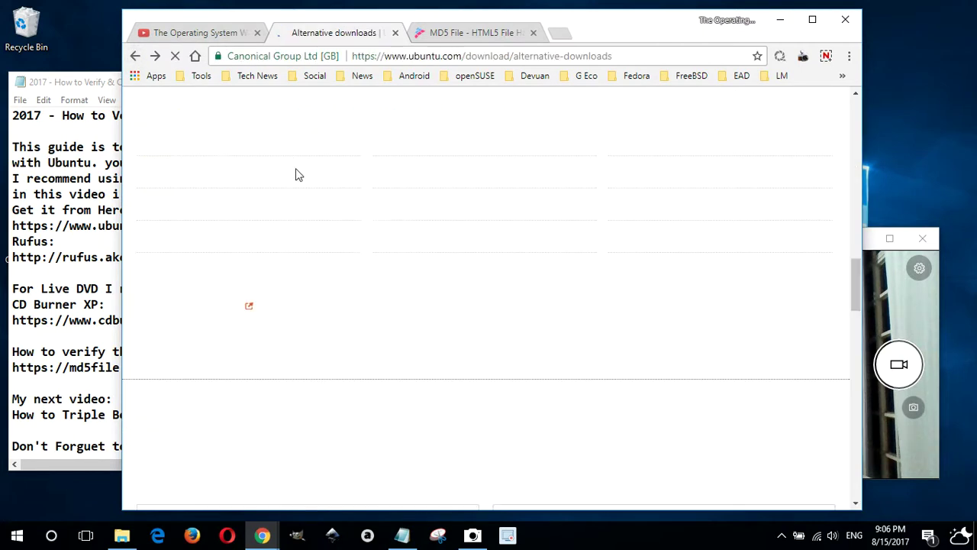
- Open the United States mirror and go to its Ubuntu 16.04.3 LTS (Xenial Xerus) release page
scroll(353, 266, down, 2)
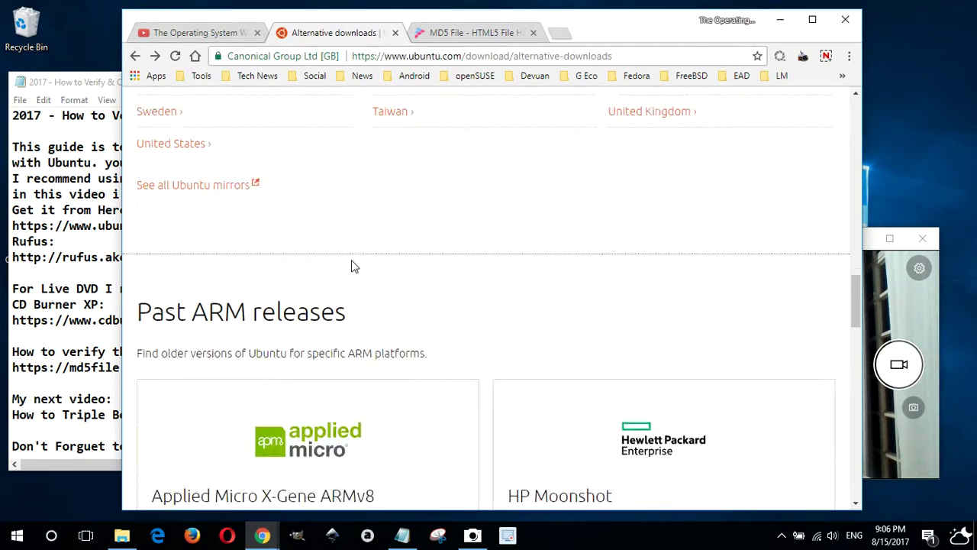
scroll(238, 289, up, 3)
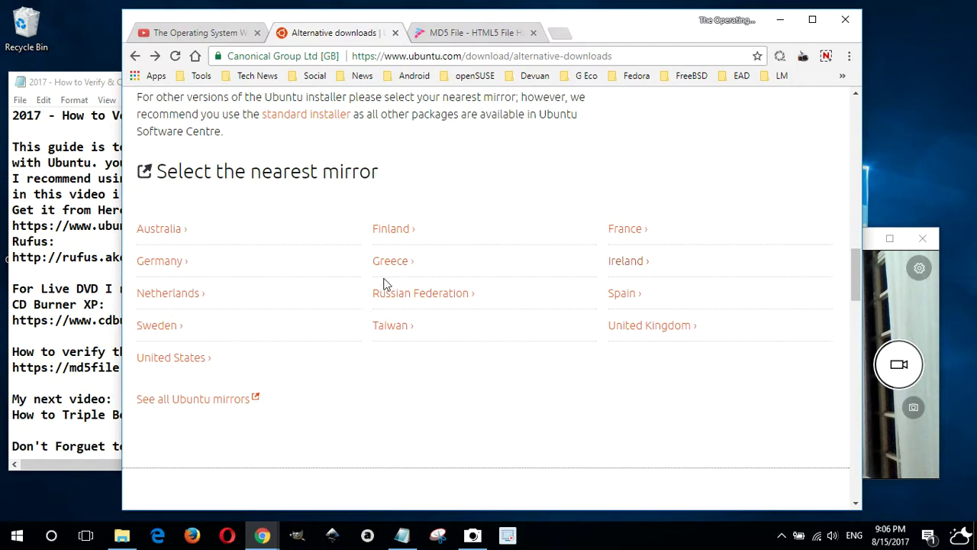
click(195, 359)
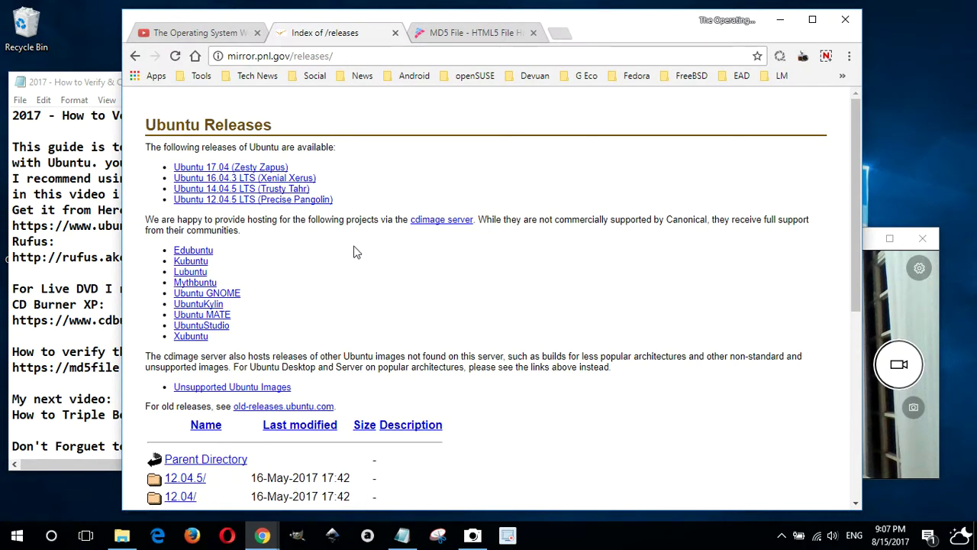
click(249, 179)
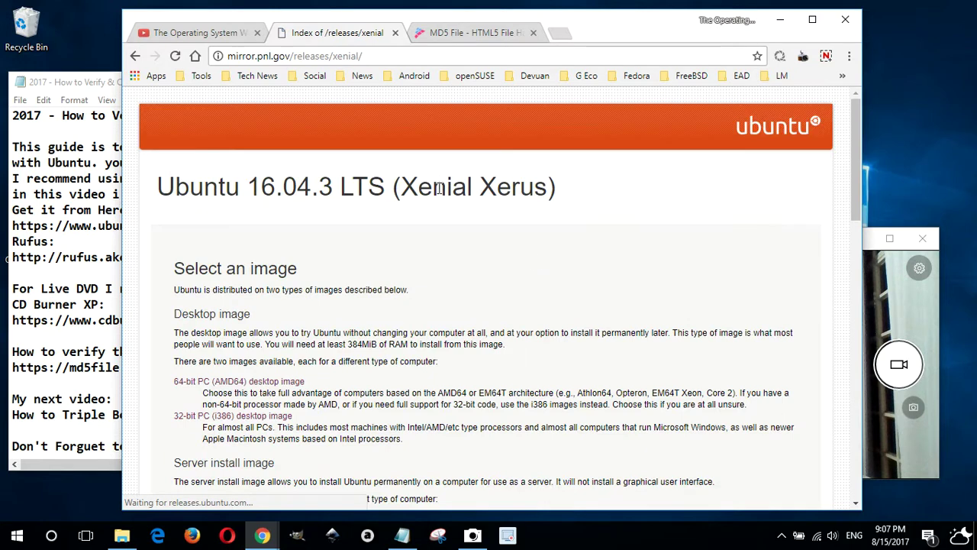
- Look over the mirror's 16.04.3 file list and copy the address of the xenial release page
scroll(549, 257, down, 2)
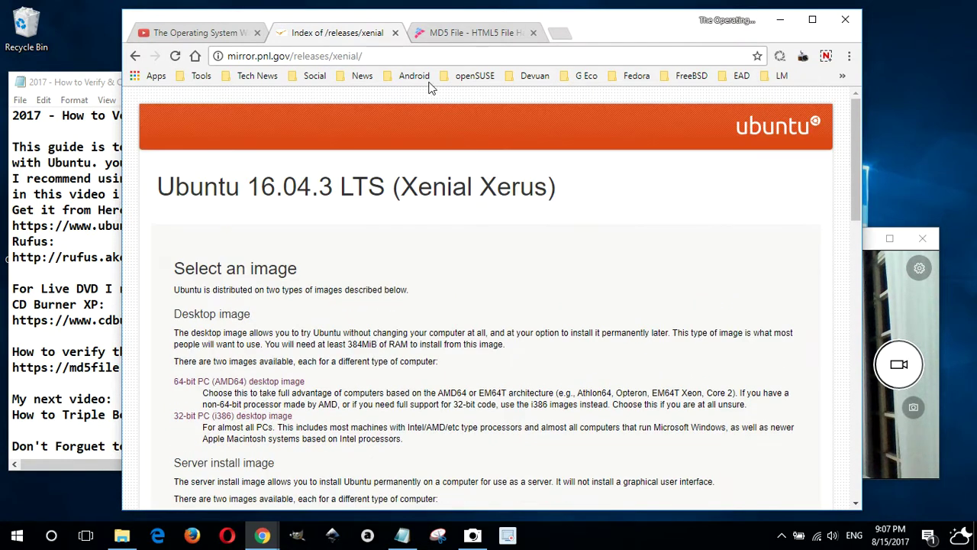
scroll(469, 264, down, 10)
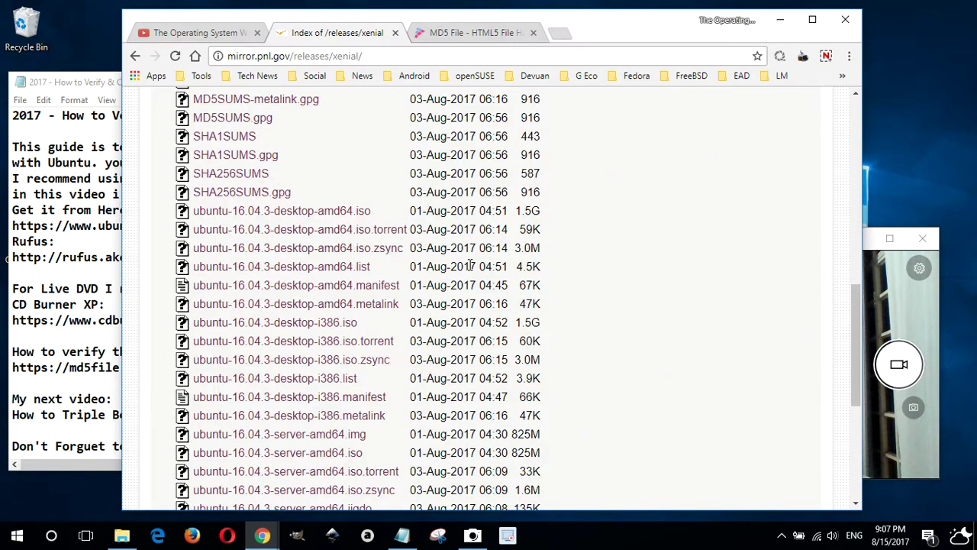
scroll(469, 265, down, 2)
scroll(381, 176, up, 12)
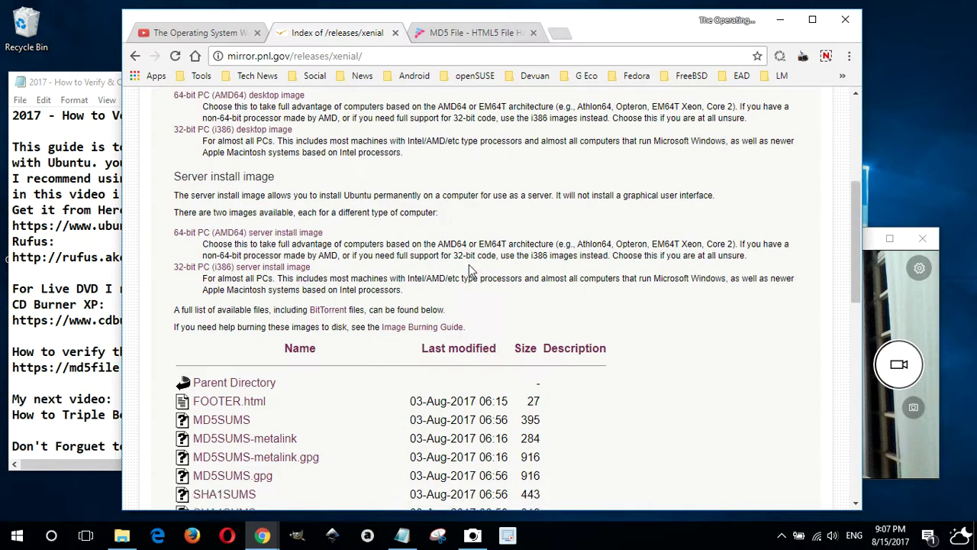
click(294, 56)
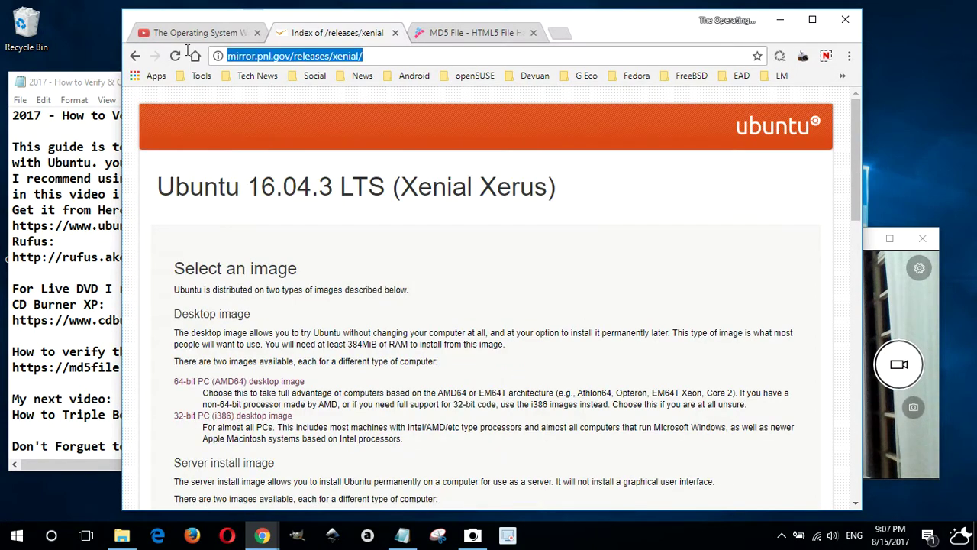
right_click(298, 59)
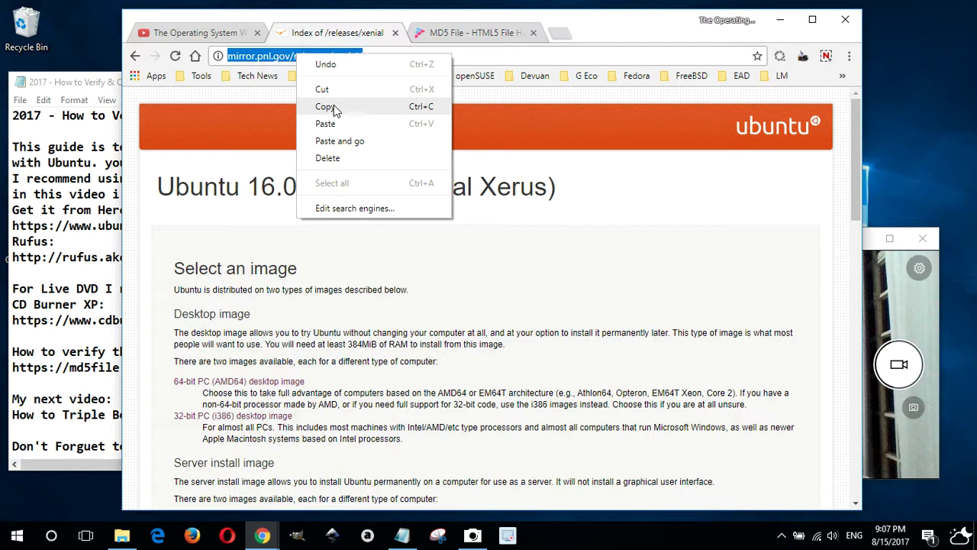
click(325, 107)
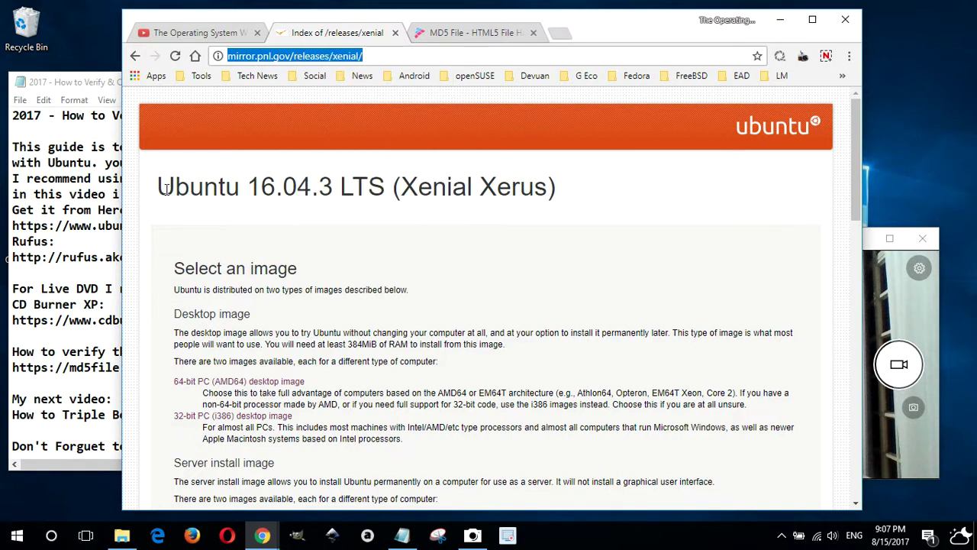
click(42, 340)
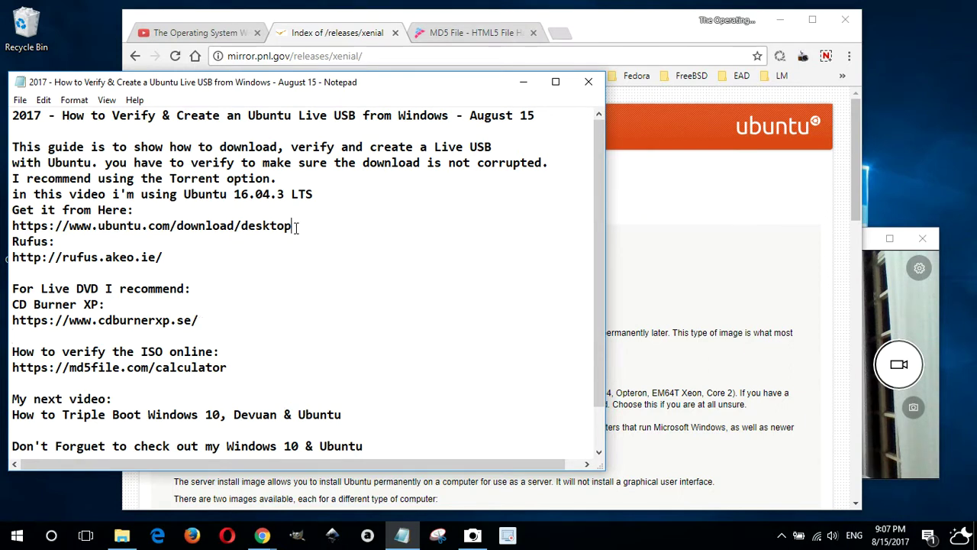
drag(297, 226, 2, 226)
right_click(70, 224)
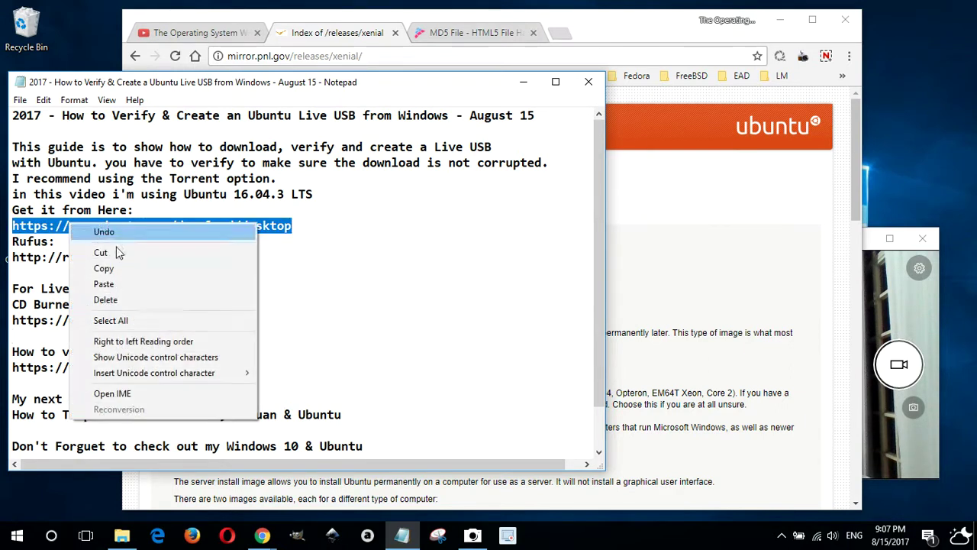
click(135, 286)
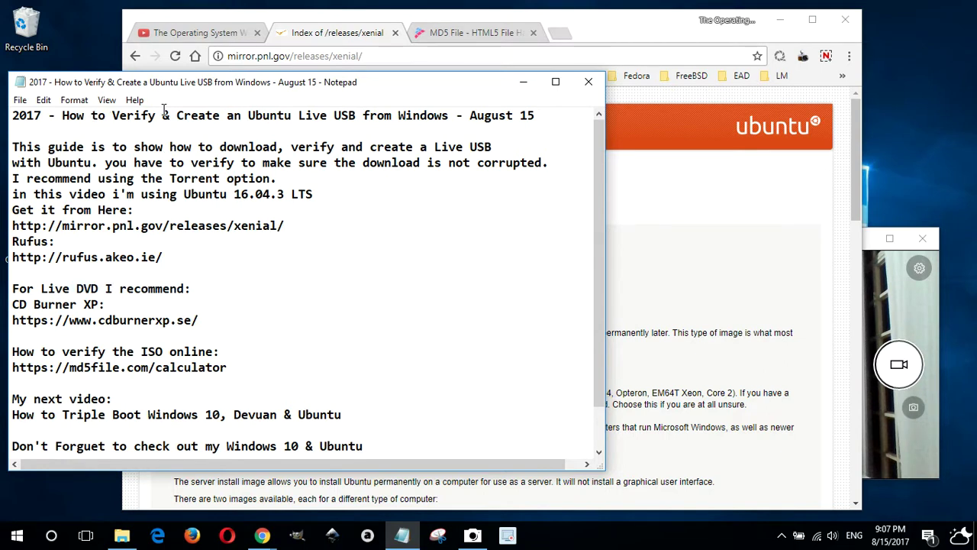
click(20, 100)
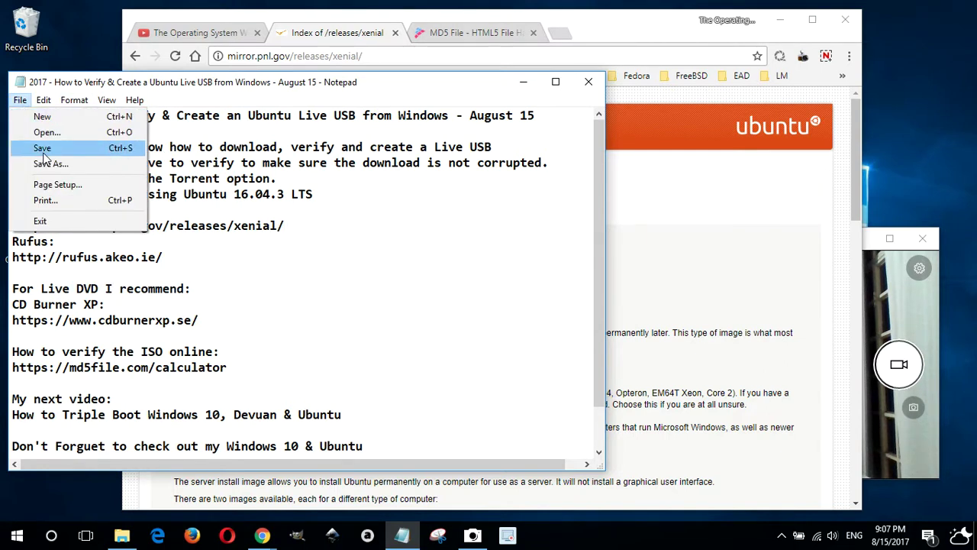
click(43, 150)
- Return to the mirror's release page in Chrome and open the SHA256SUMS file from its list
click(654, 203)
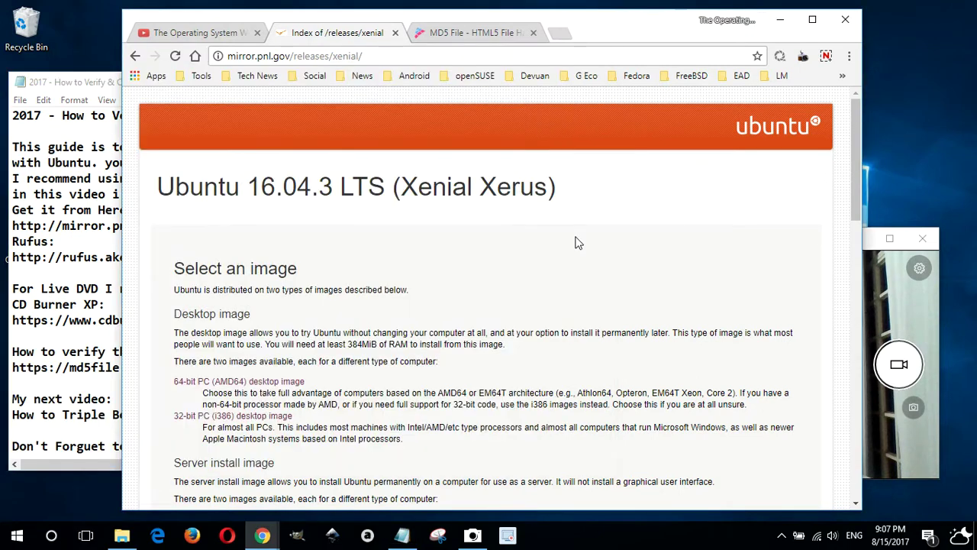
scroll(578, 242, down, 12)
scroll(554, 240, up, 5)
scroll(555, 241, down, 3)
scroll(556, 239, up, 3)
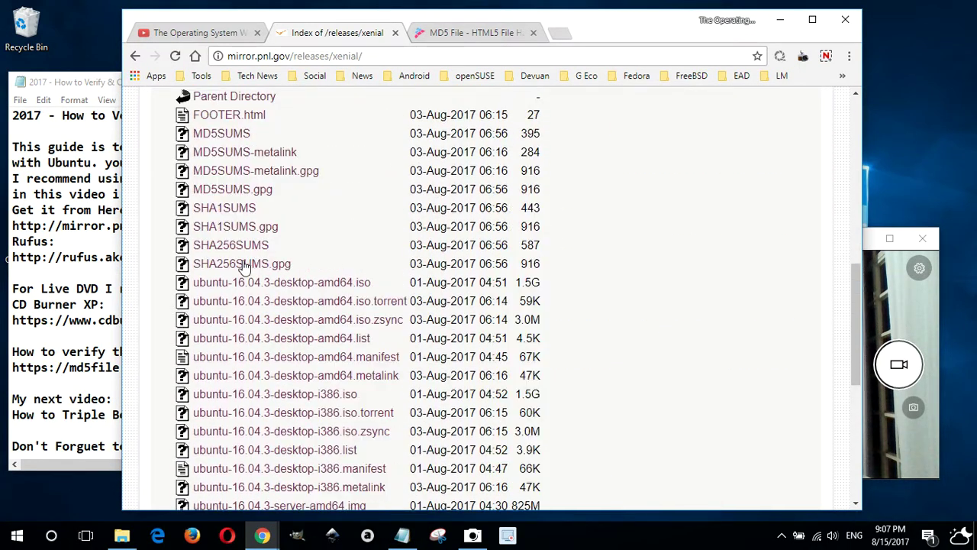
click(229, 247)
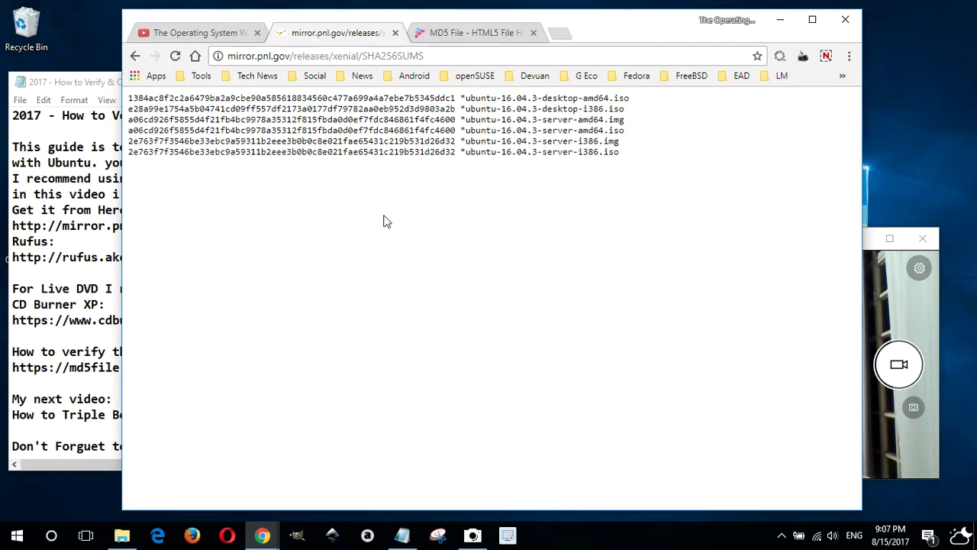
right_click(361, 204)
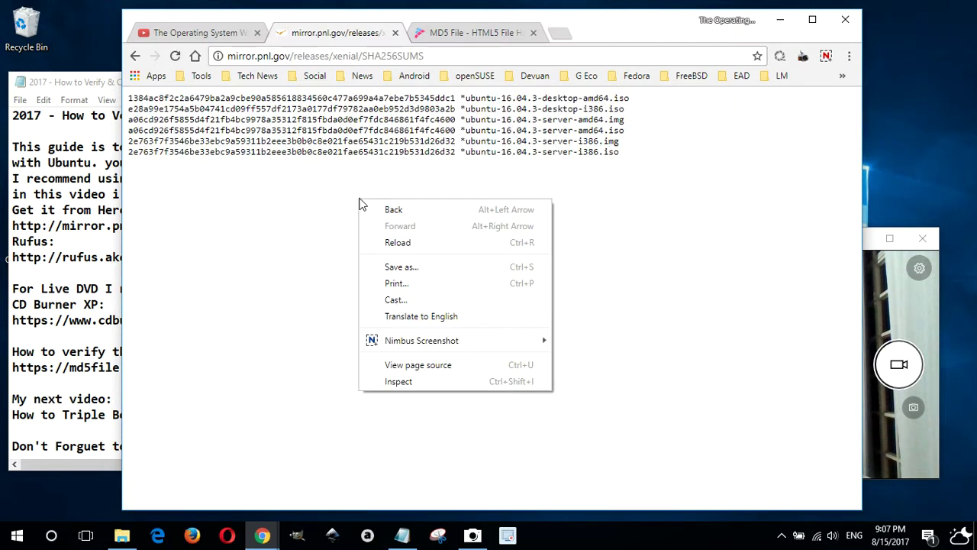
click(413, 269)
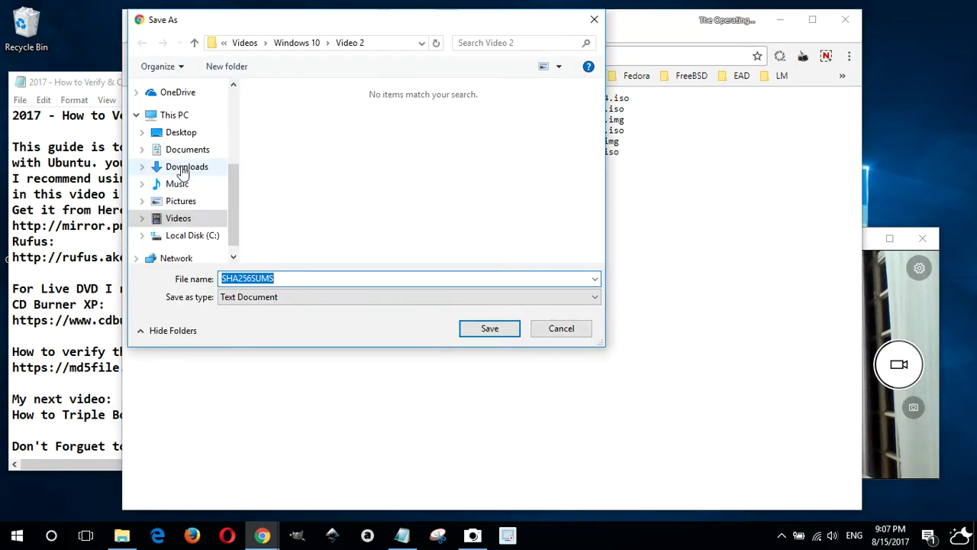
click(183, 168)
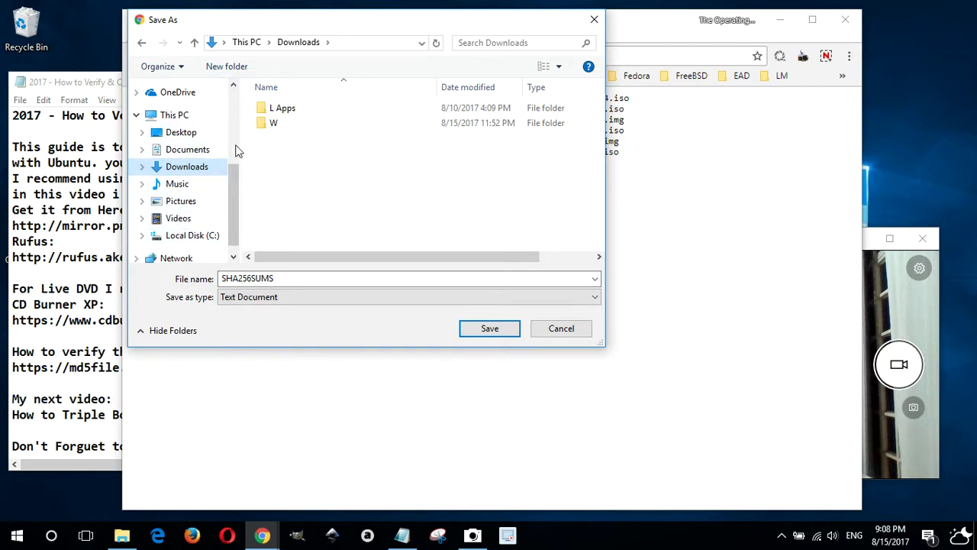
click(596, 20)
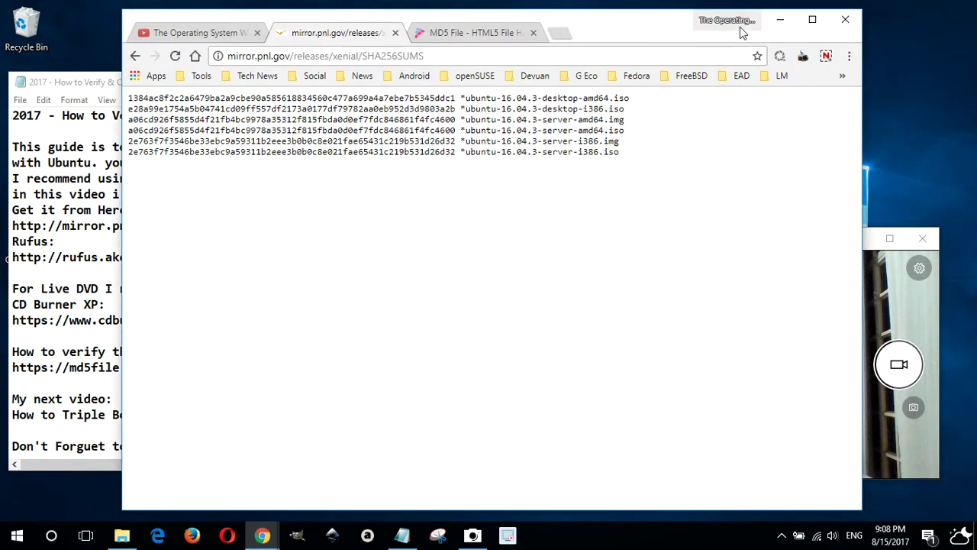
- Copy the SHA256SUMS page address and open it in a new browser tab
drag(646, 26, 727, 57)
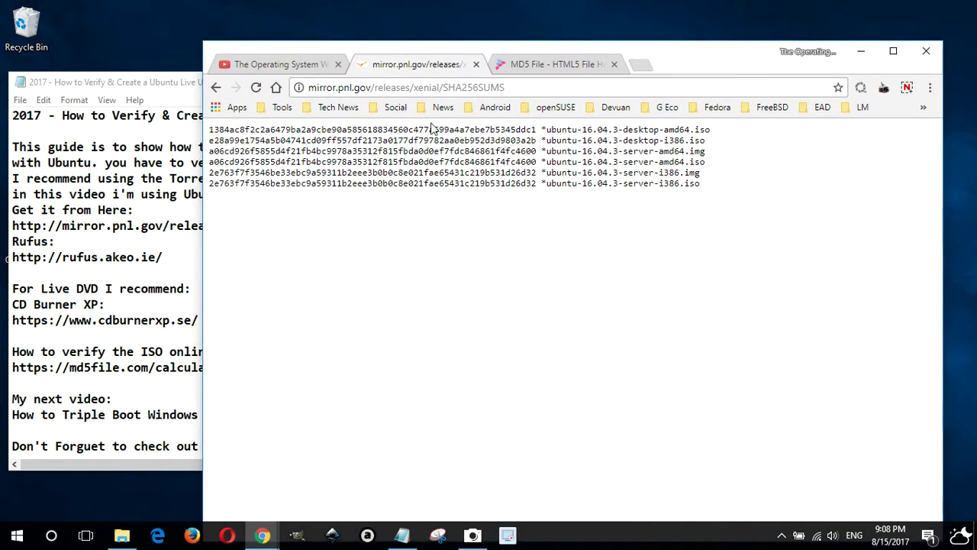
click(384, 89)
right_click(434, 88)
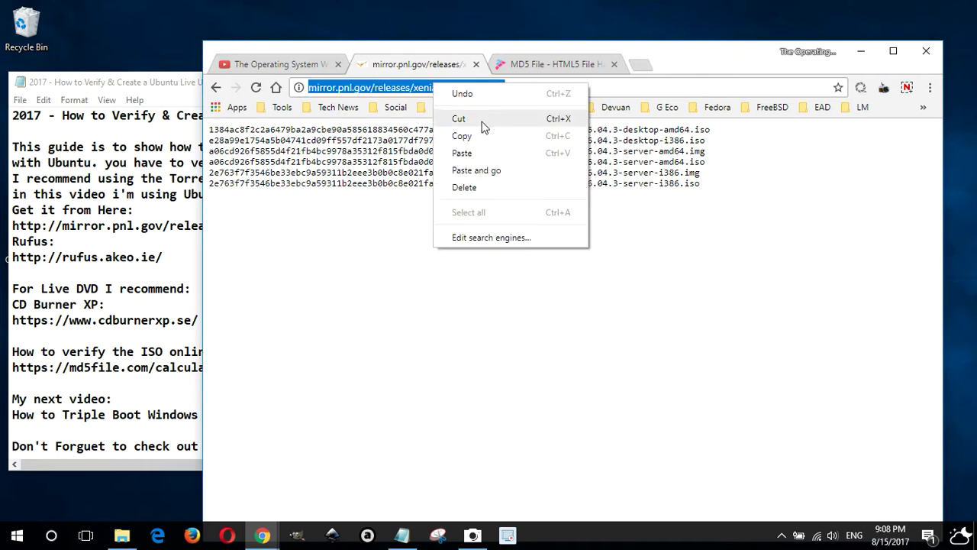
click(473, 137)
click(647, 64)
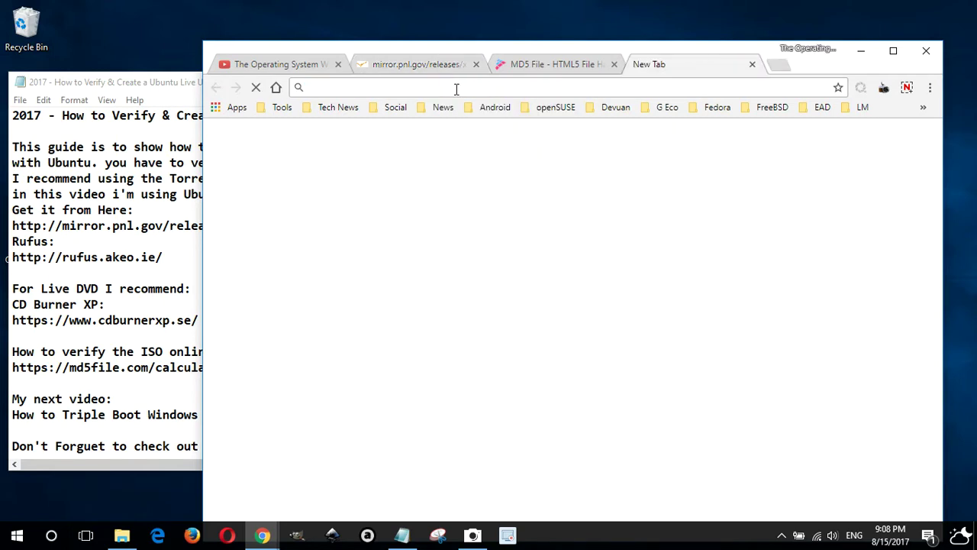
right_click(455, 87)
click(507, 160)
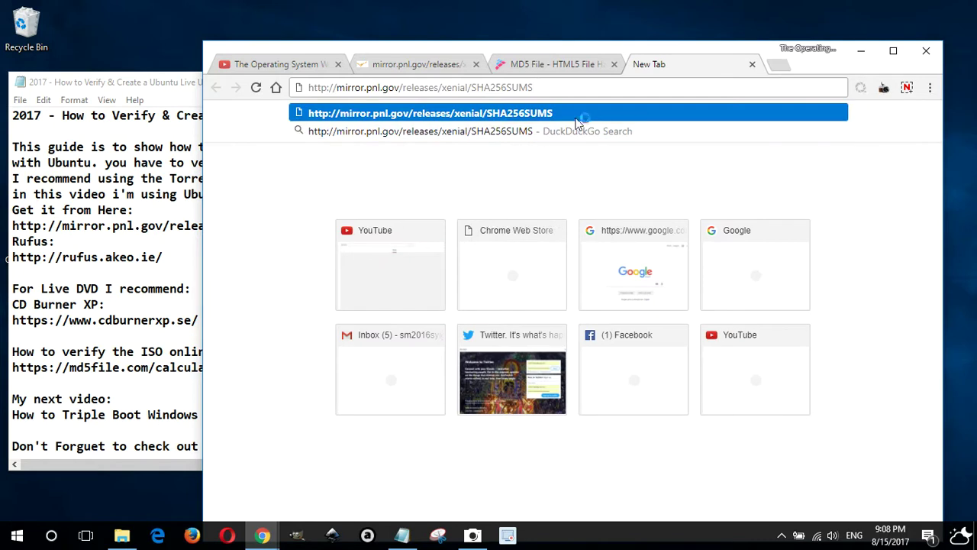
click(595, 112)
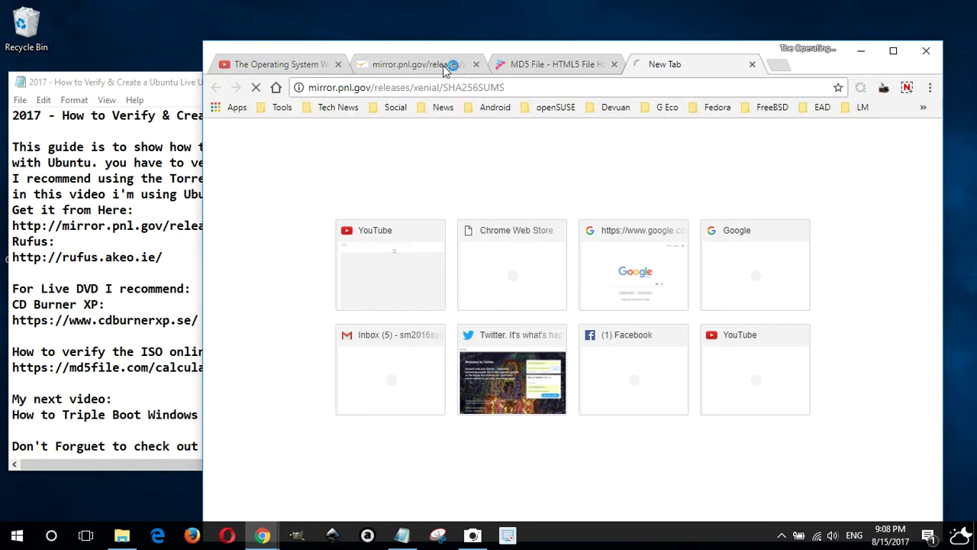
- Go back to the xenial release listing in the original tab and bring the desktop image files into view
click(215, 88)
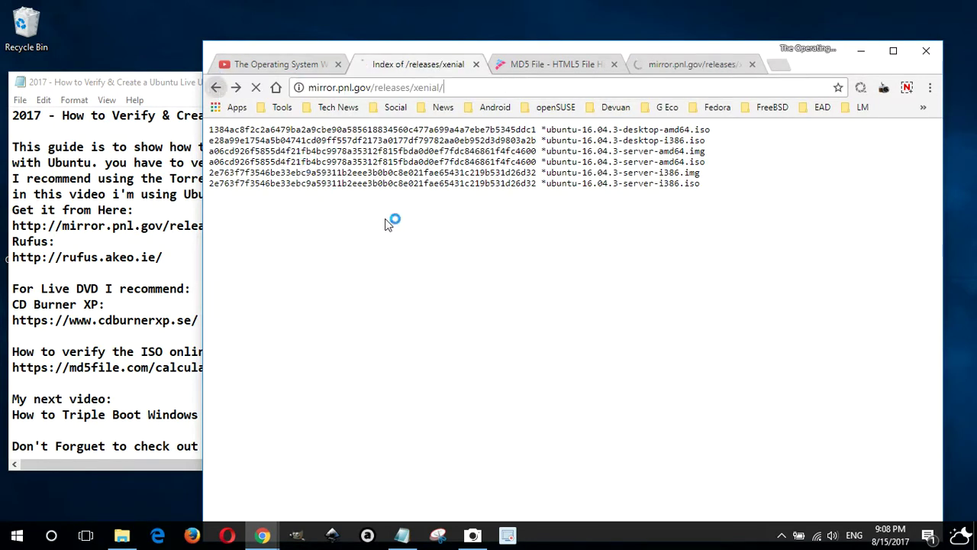
scroll(416, 223, down, 1)
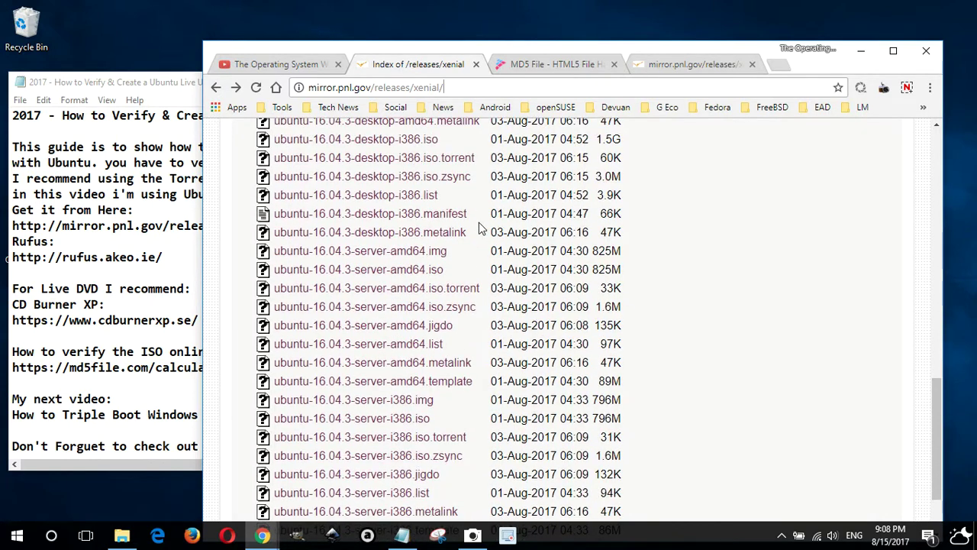
scroll(467, 298, up, 2)
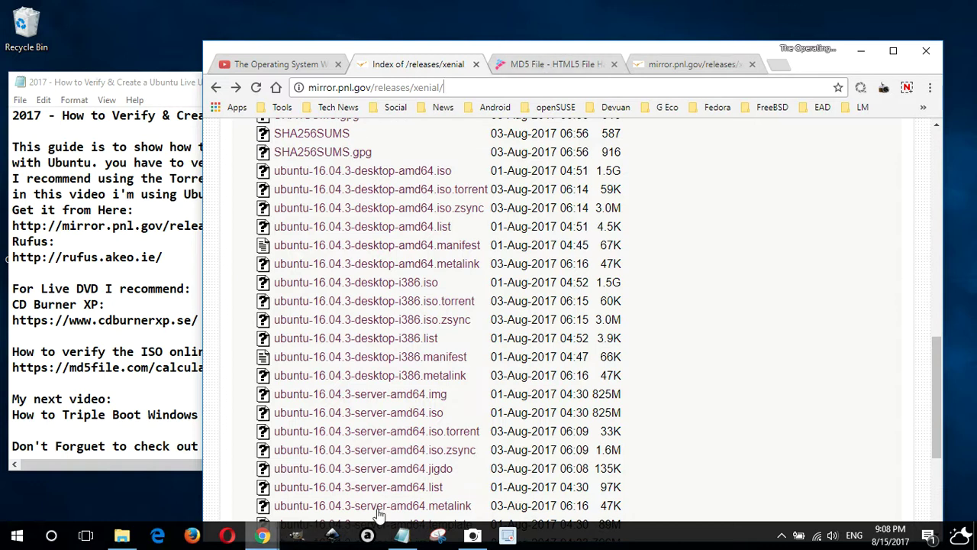
- Capture the full screen with Snipping Tool, save the snip as PNG file 3, and close the tool
click(441, 535)
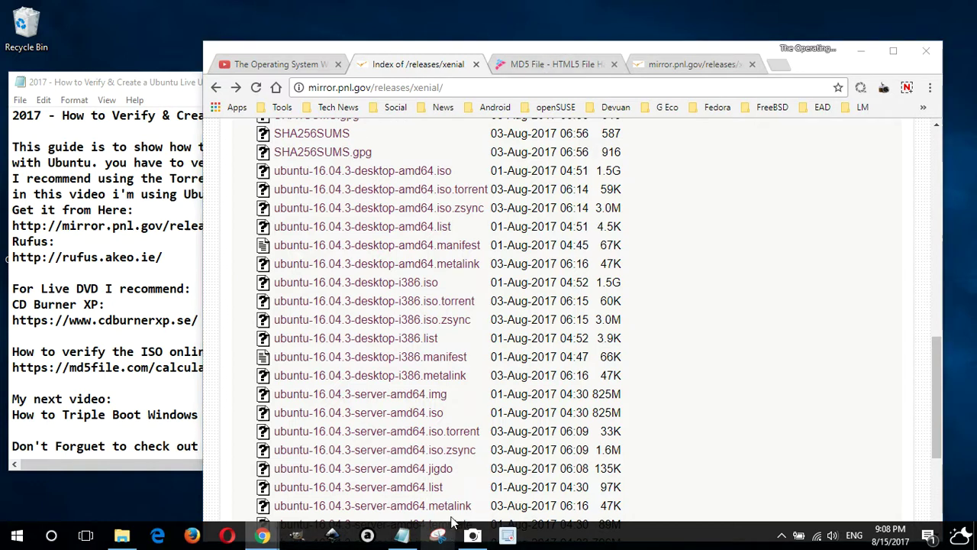
click(325, 172)
click(327, 246)
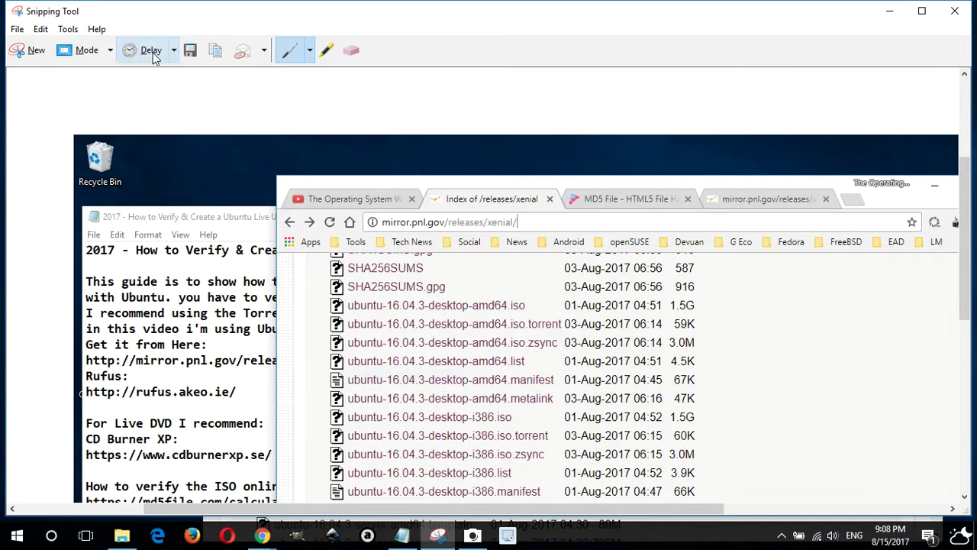
click(191, 50)
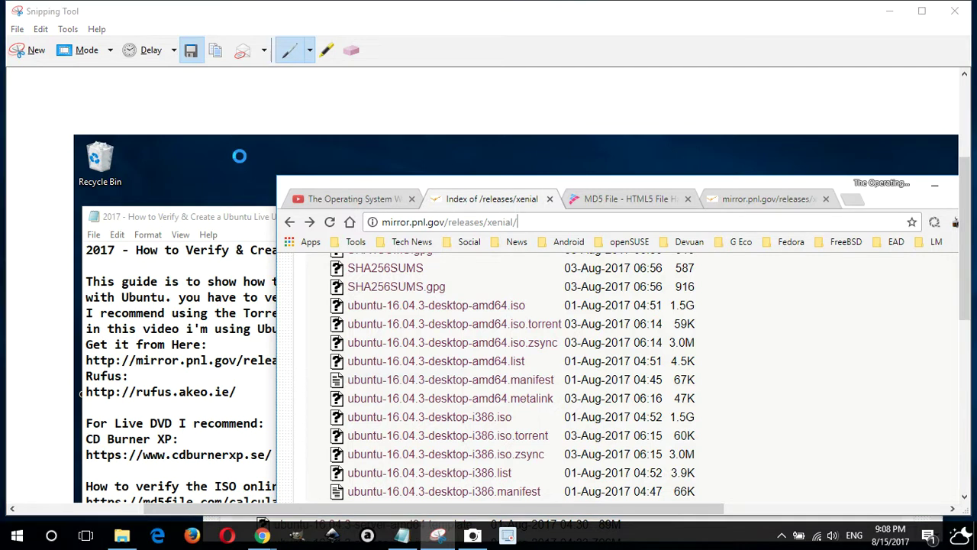
text(3)
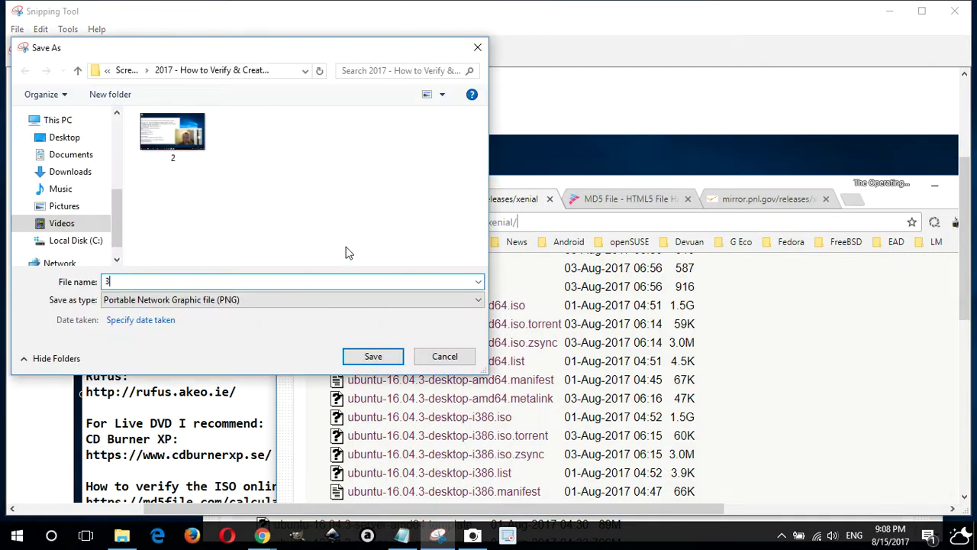
click(373, 356)
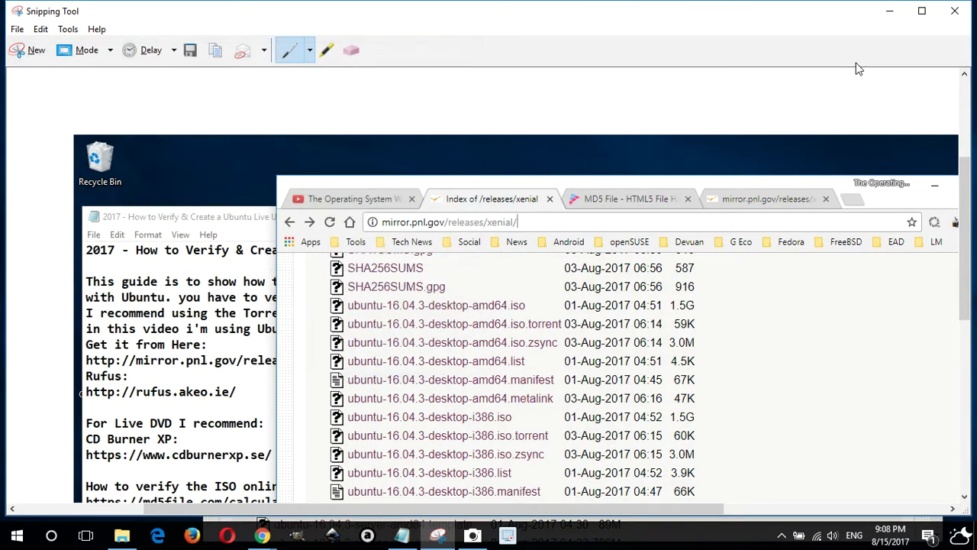
click(954, 10)
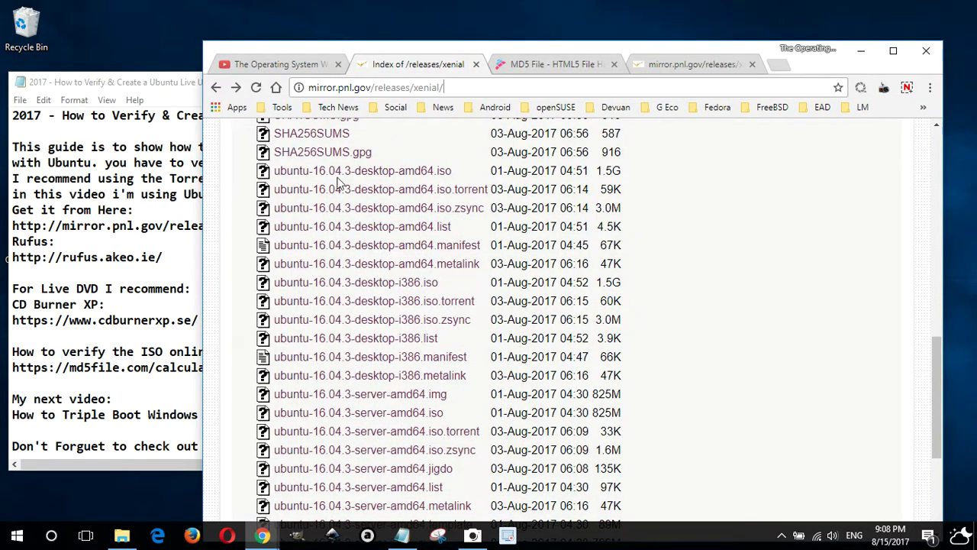
- Open the Ubuntu folder from the desktop, reposition its window, and switch to the MD5 File hash calculator page in Chrome
drag(89, 86, 303, 141)
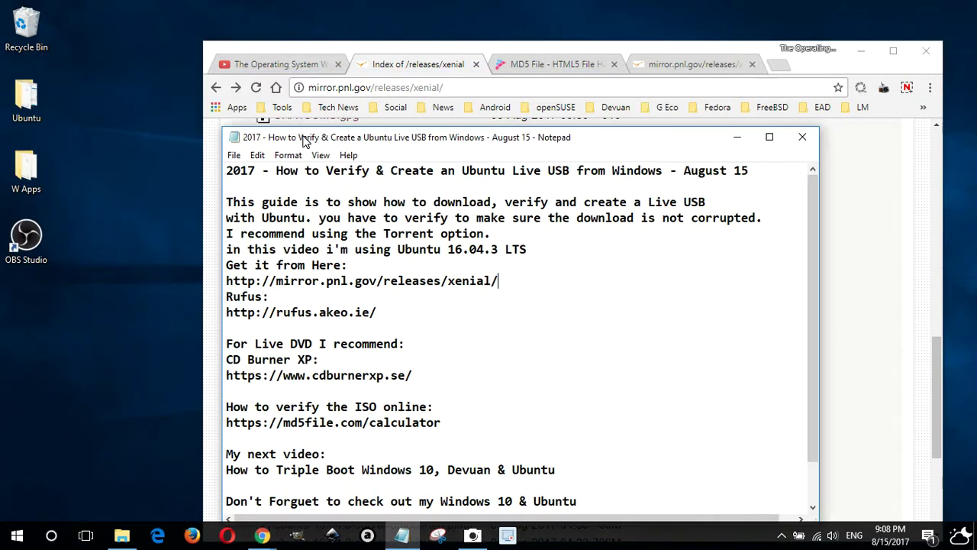
click(56, 117)
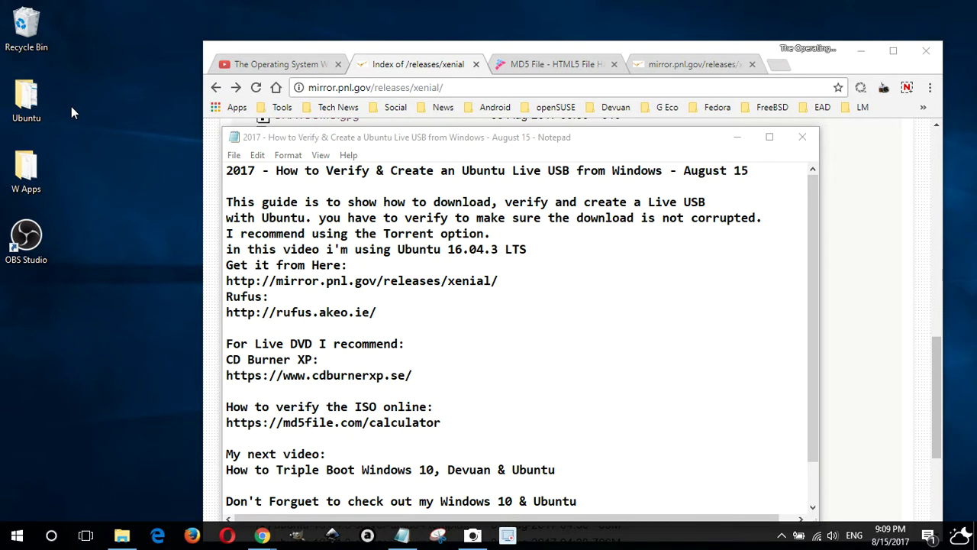
drag(355, 107, 236, 108)
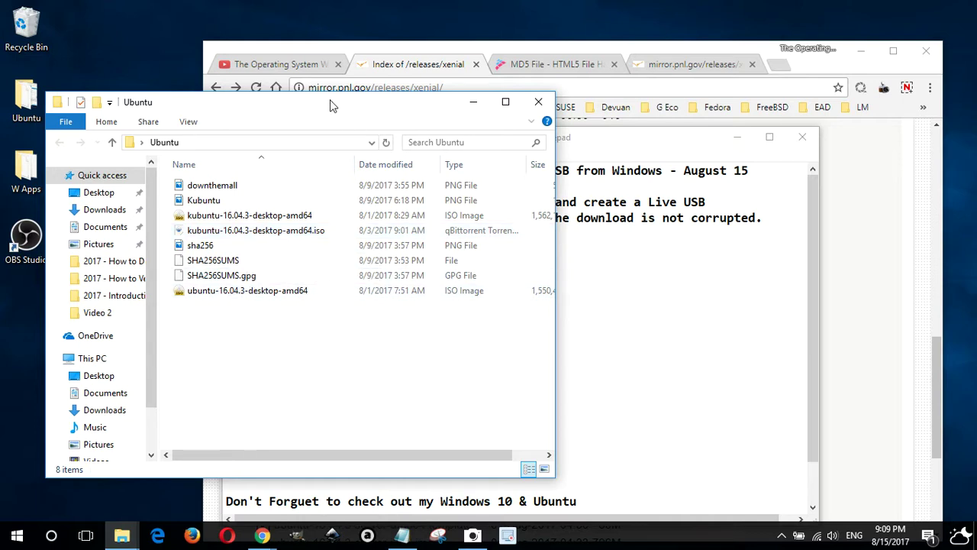
drag(330, 105, 675, 267)
click(551, 66)
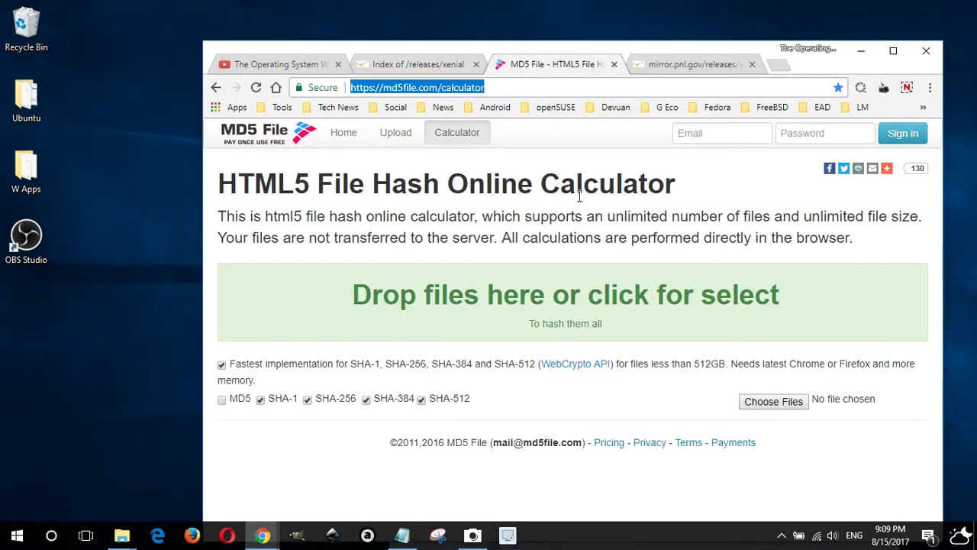
- Exclude SHA-1, SHA-384 and SHA-512 from the hash calculation, leaving only SHA-256 selected
drag(559, 47, 463, 27)
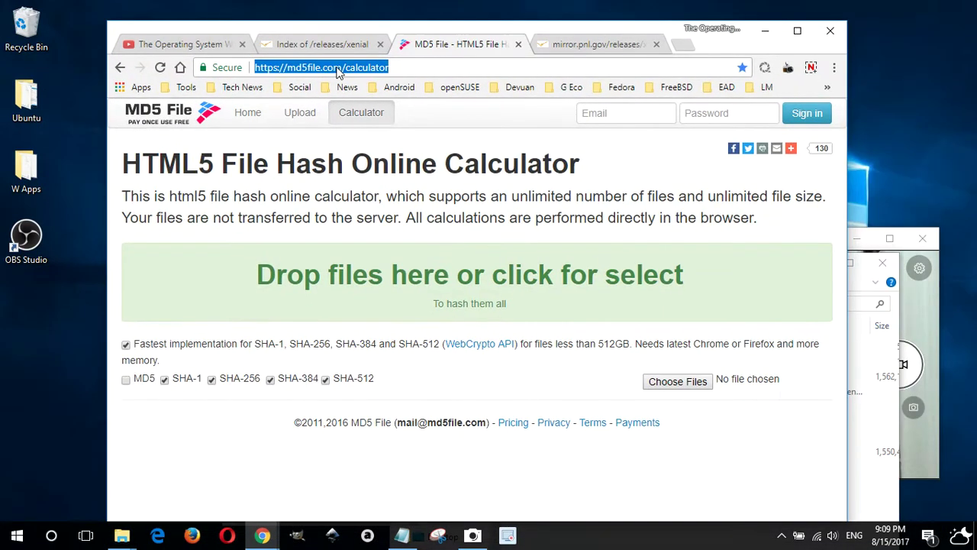
click(163, 380)
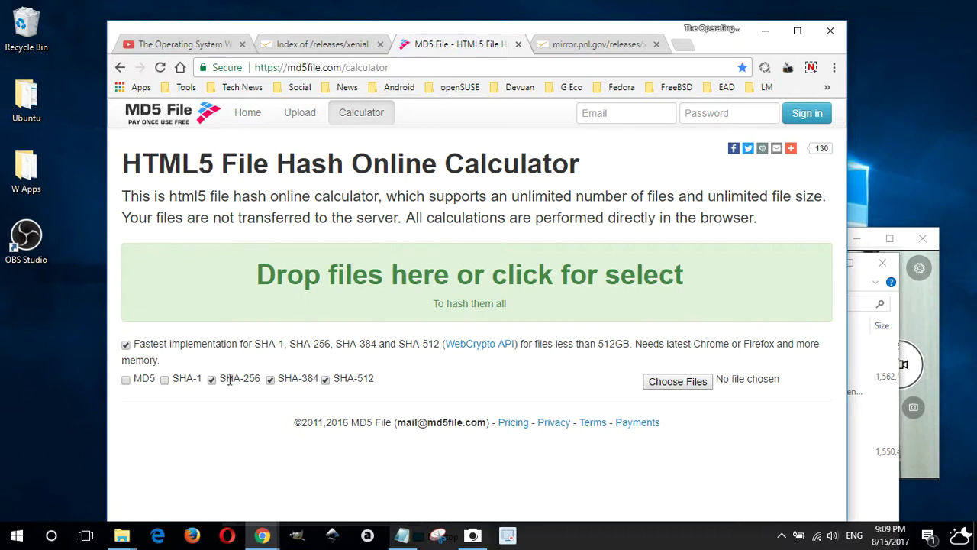
click(272, 379)
click(325, 381)
- Arrange the browser and Ubuntu folder windows together and add ubuntu-16.04.3-desktop-amd64.iso to the online calculator for hashing
drag(391, 34, 339, 14)
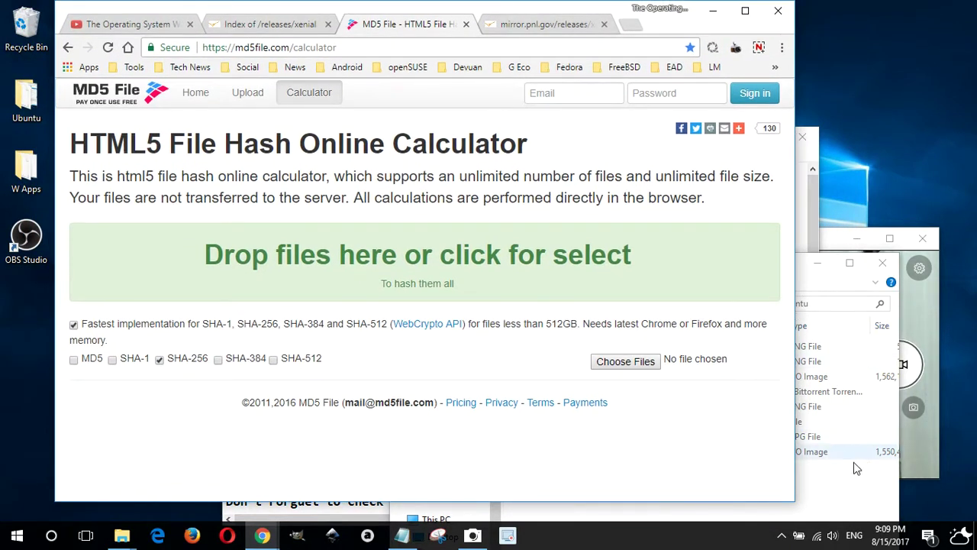
click(840, 494)
drag(599, 265, 756, 239)
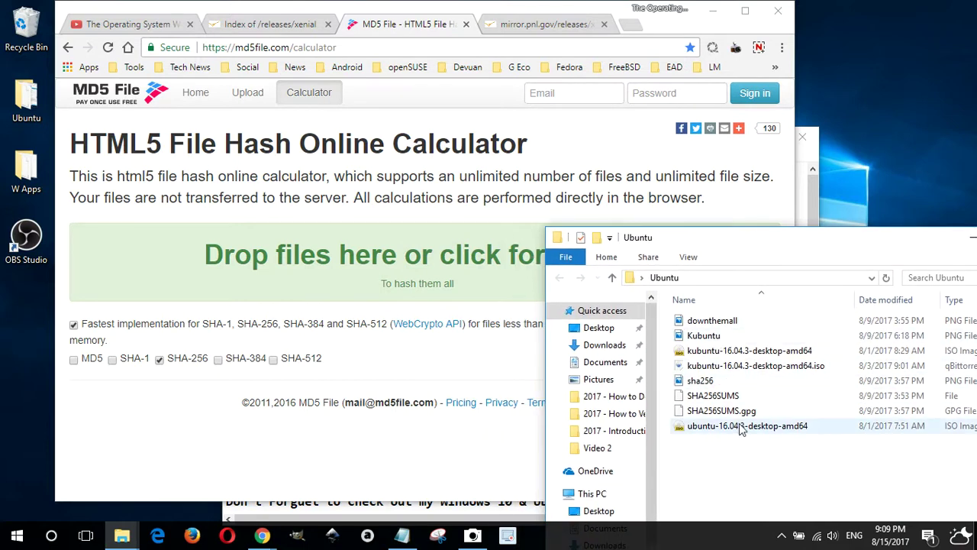
drag(770, 430, 379, 264)
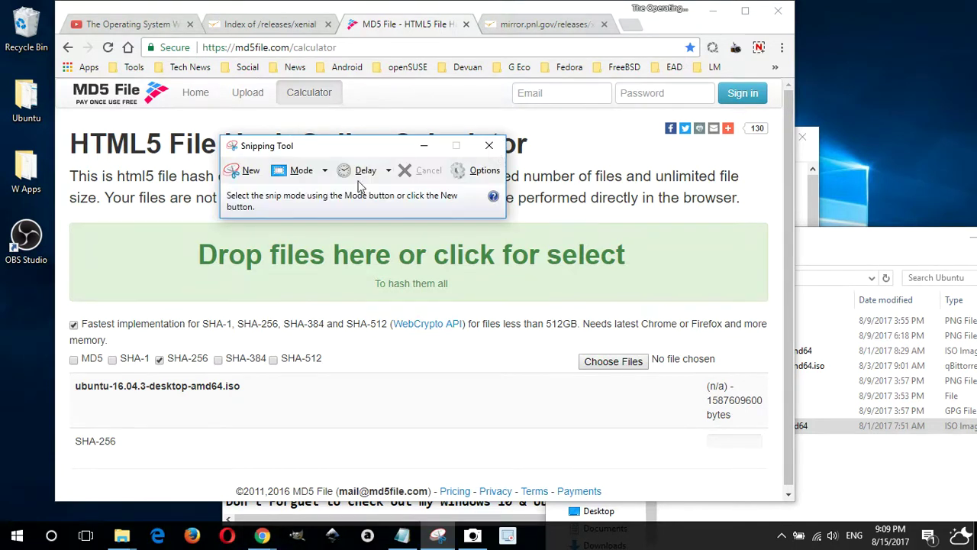
- Capture the full screen showing the hash calculator with Snipping Tool, save it as PNG file 4, and close the tool
click(325, 171)
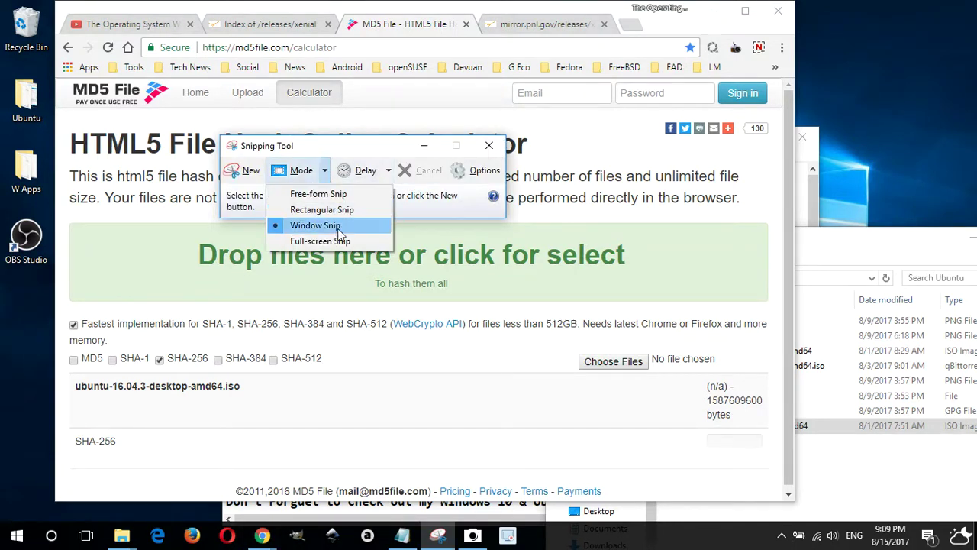
click(322, 240)
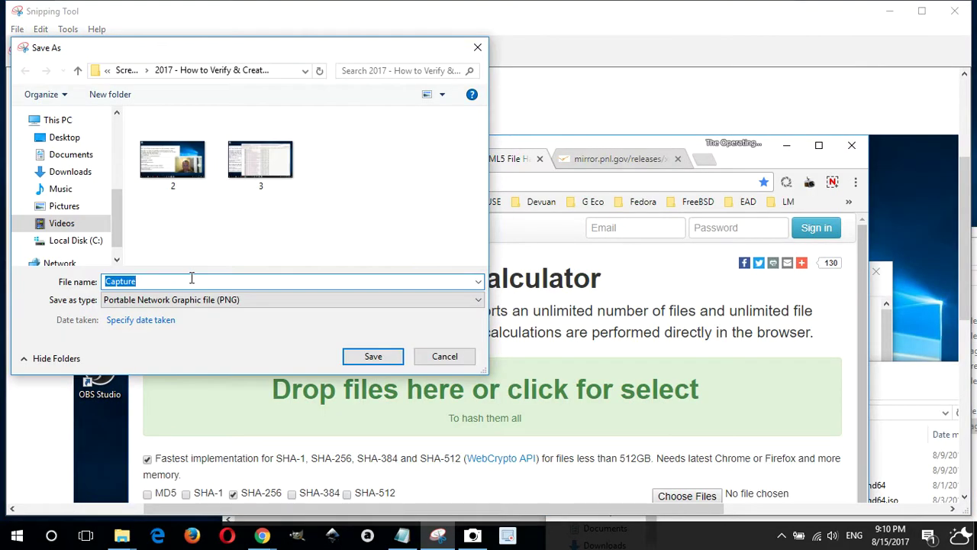
text(4)
key(Return)
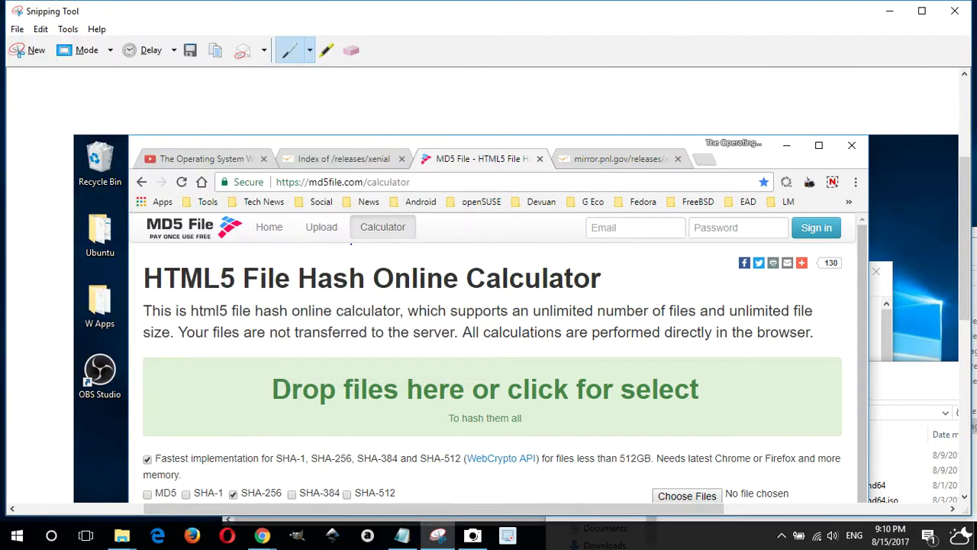
click(955, 10)
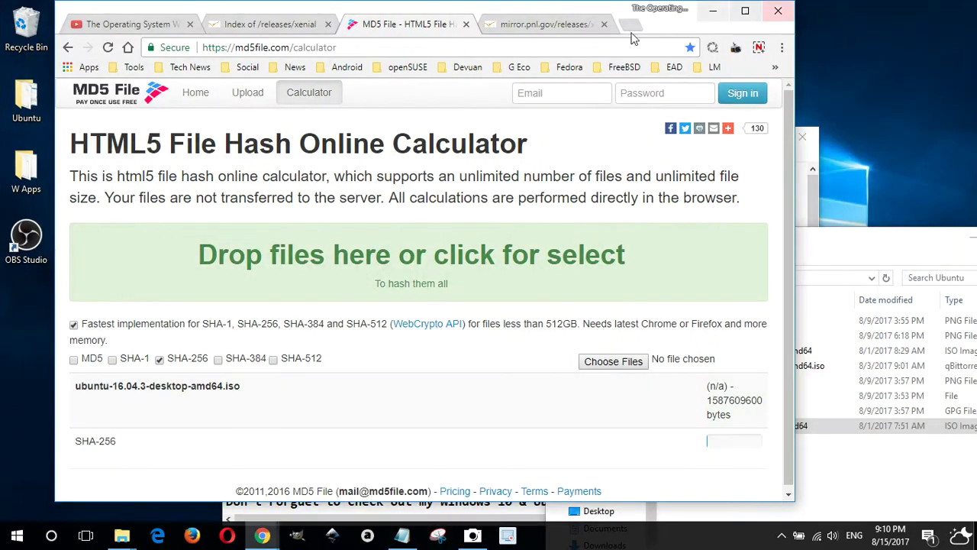
- Show the SHA256SUMS page, minimize the Ubuntu folder and Notepad windows, and bring the Camera window to the front
click(543, 29)
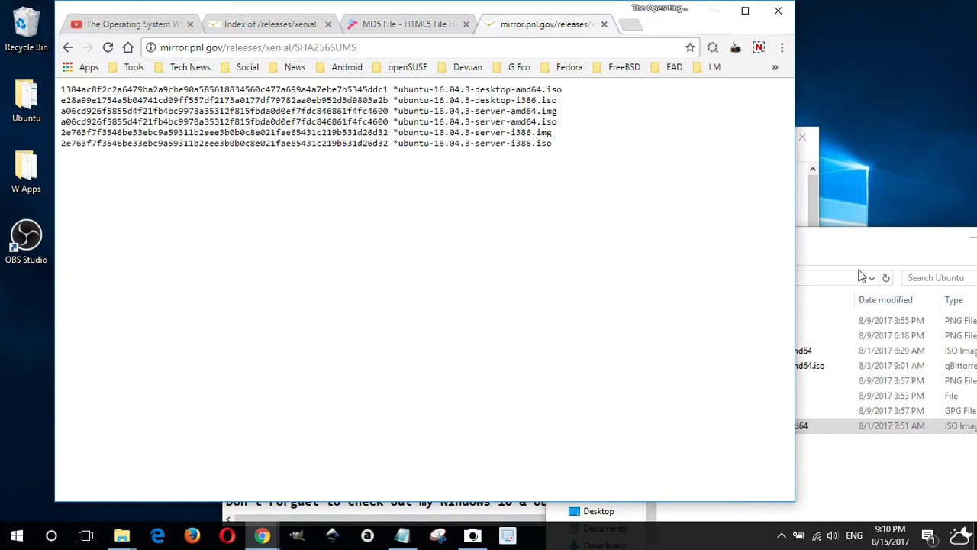
click(964, 236)
click(815, 156)
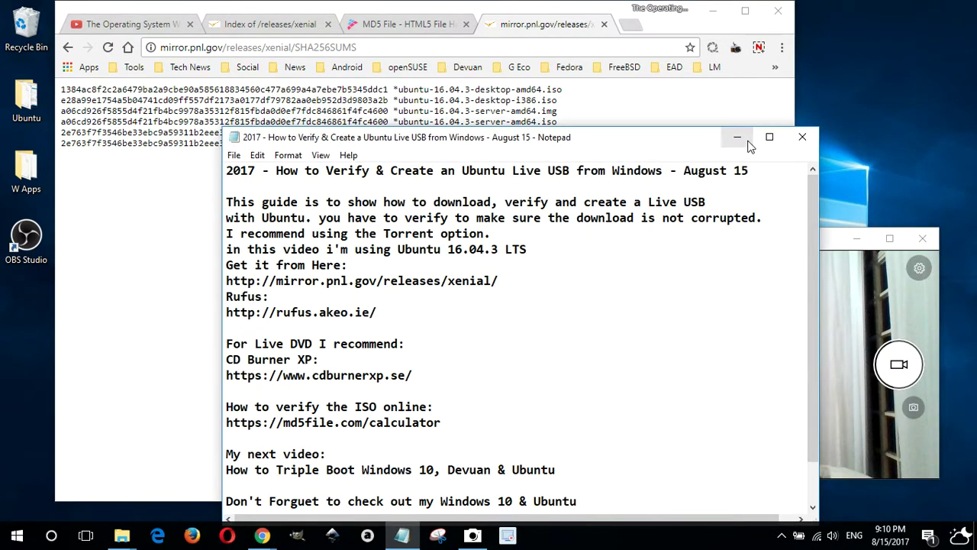
click(744, 145)
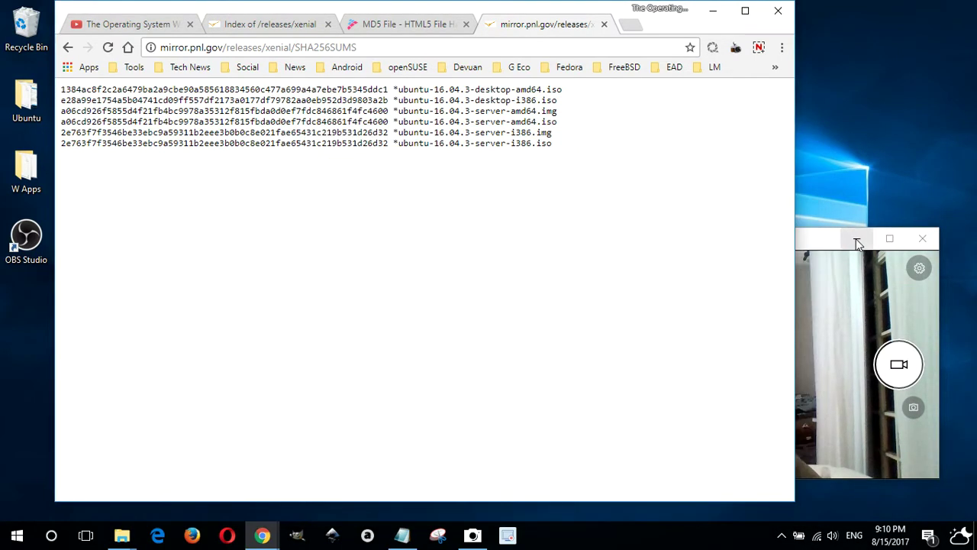
click(811, 240)
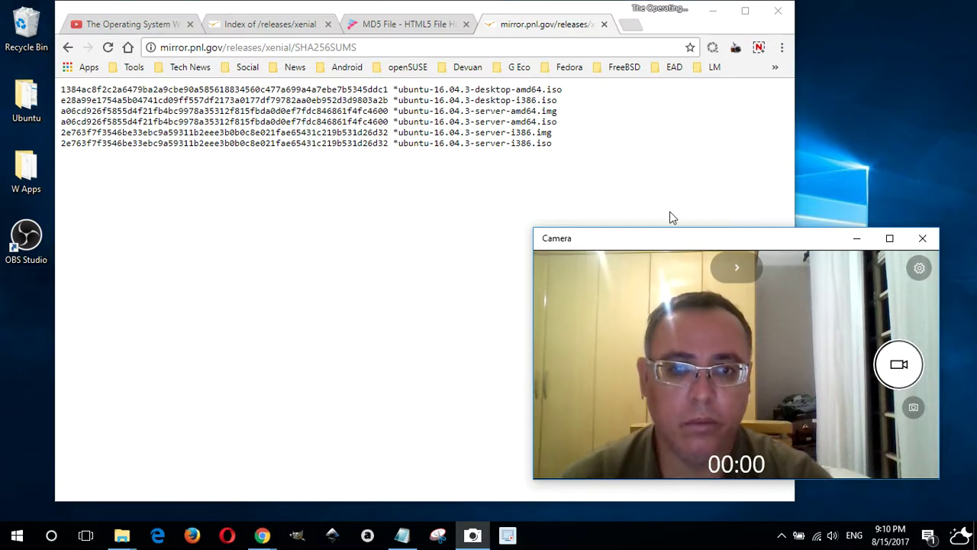
- Capture the full screen showing the SHA256SUMS page with Snipping Tool, save it as PNG file 5, and close the tool
click(439, 538)
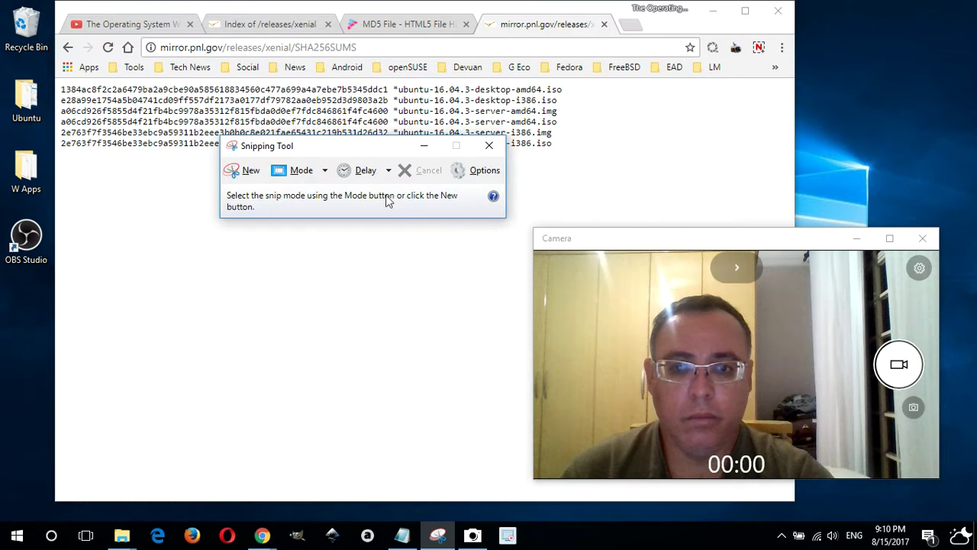
click(326, 171)
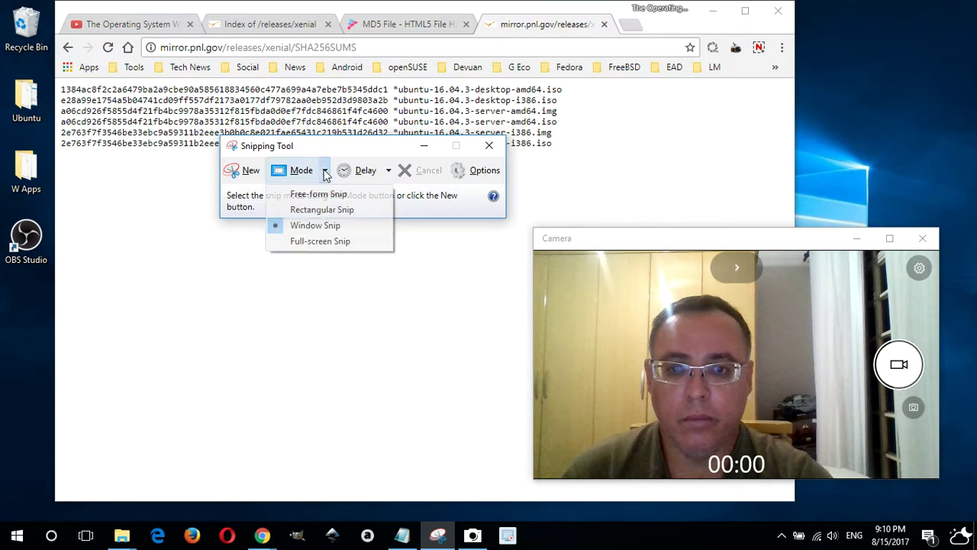
click(315, 241)
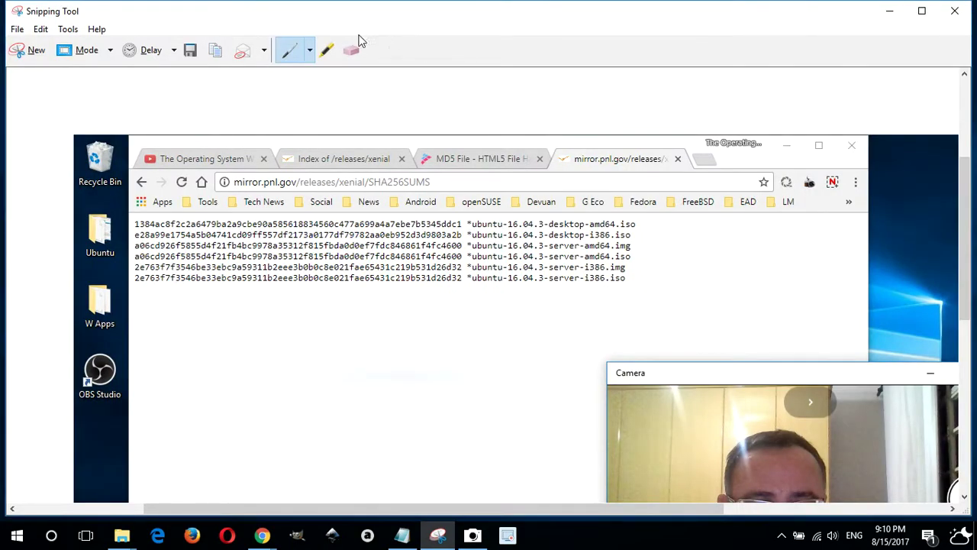
click(192, 53)
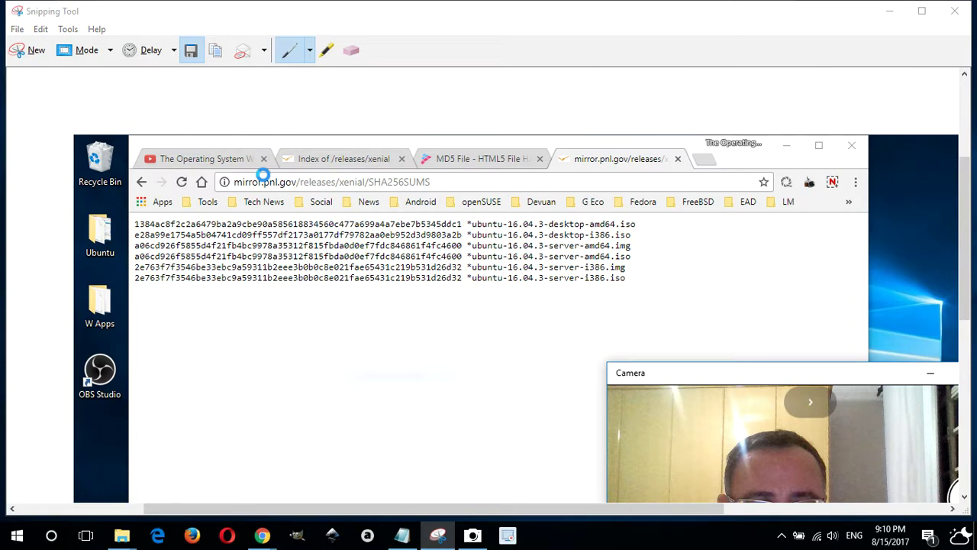
text(5)
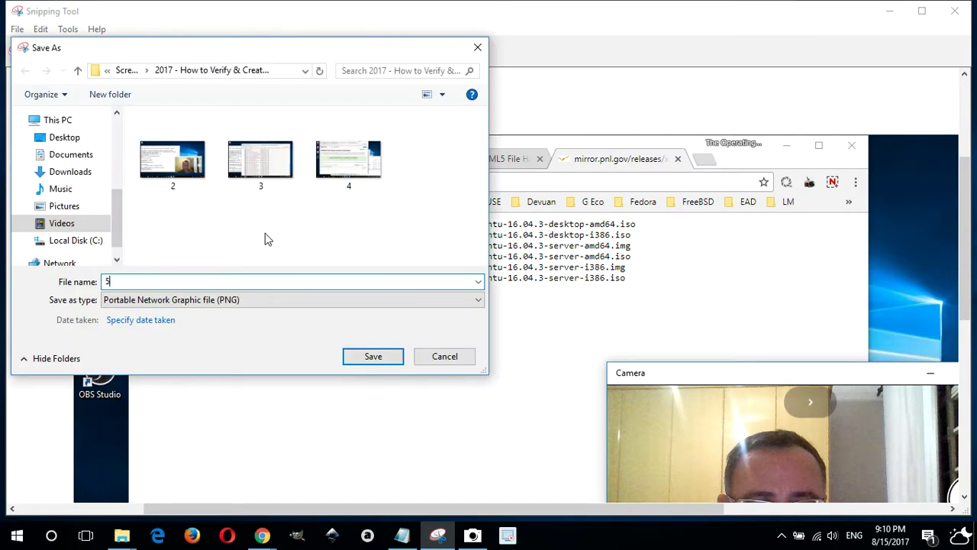
key(Return)
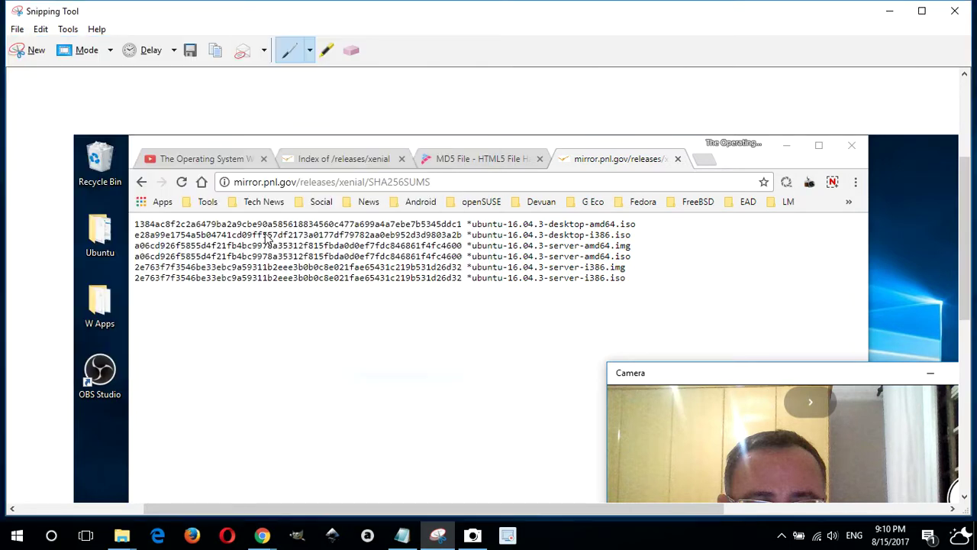
click(955, 11)
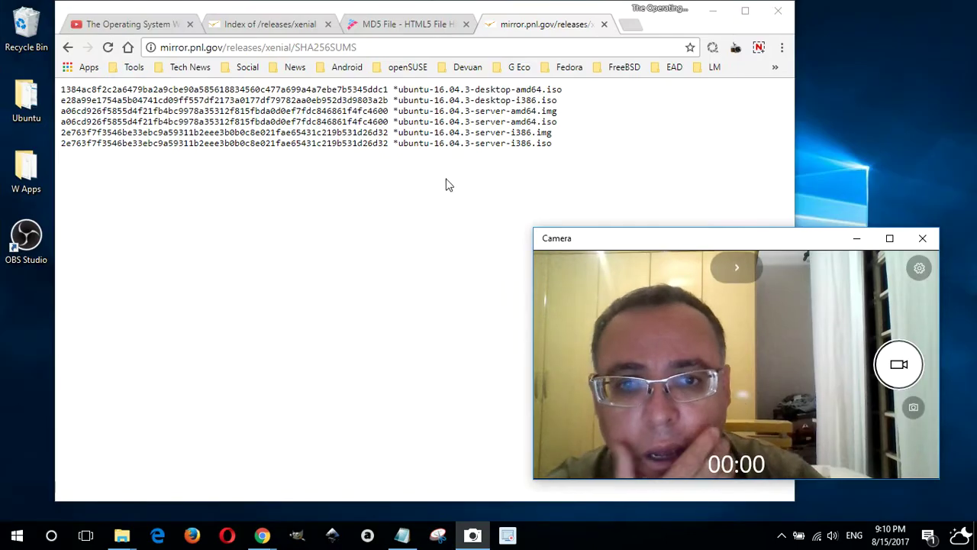
- Highlight the ubuntu-16.04.3-desktop-amd64.iso checksum line and return to the MD5 File calculator page
click(572, 93)
drag(572, 93, 60, 97)
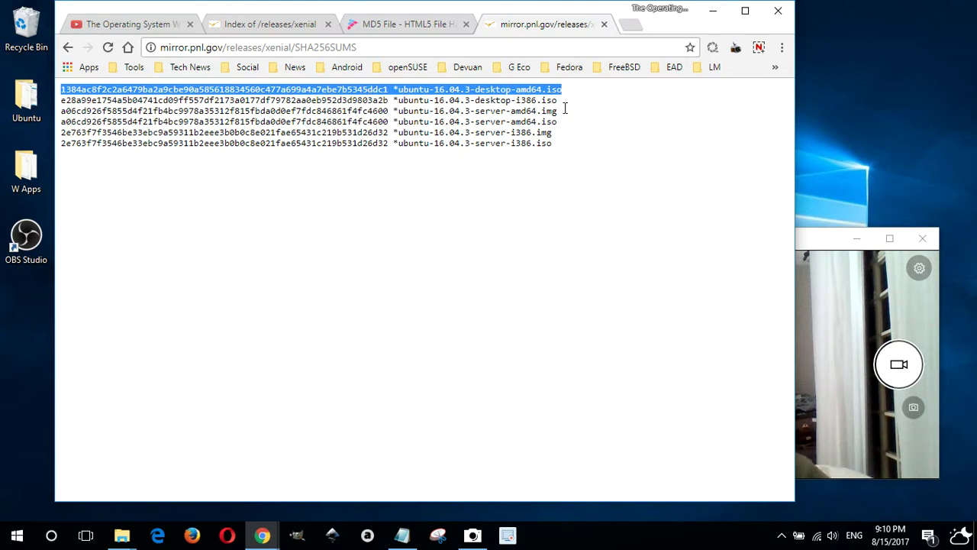
click(418, 25)
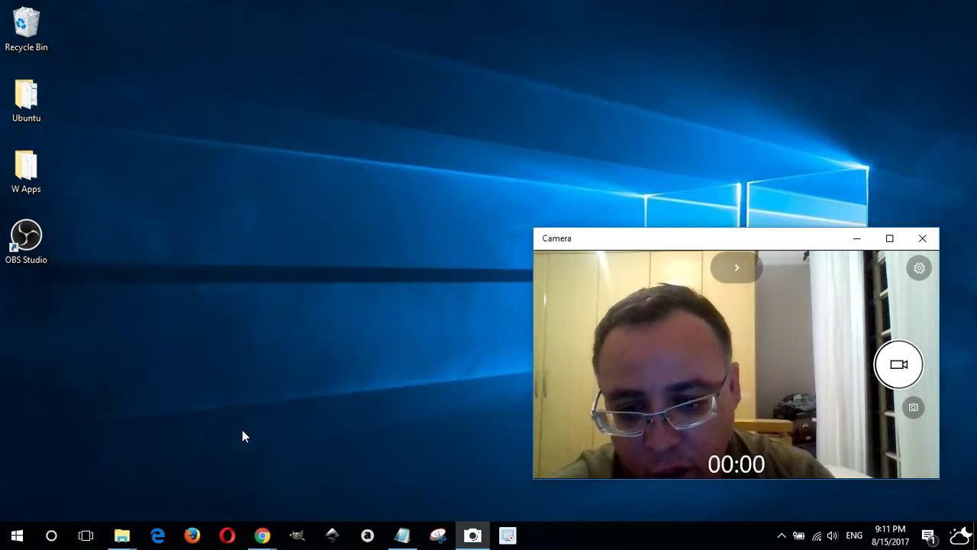
- Close the Screenshot folder window, restore the Ubuntu folder window, and move it fully into view
click(122, 535)
mouse_move(78, 484)
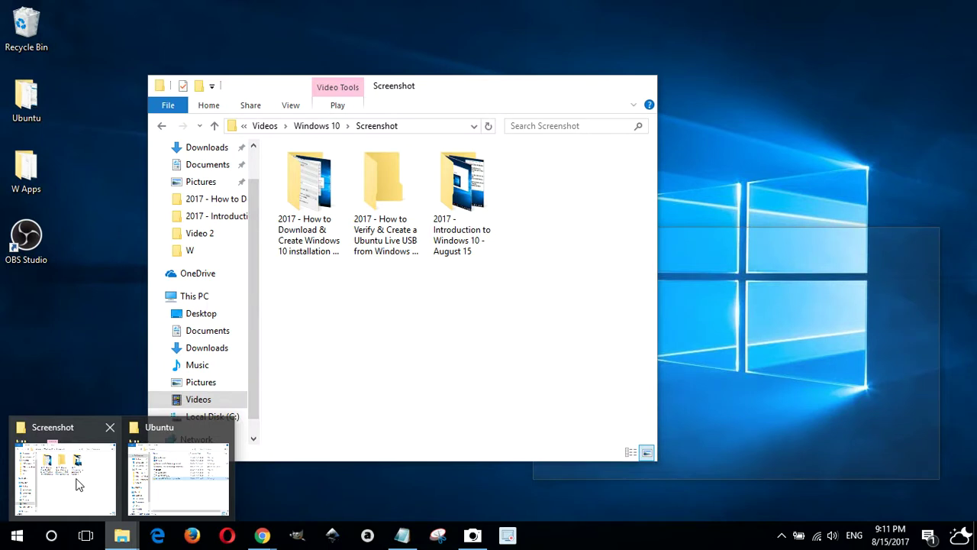
click(111, 487)
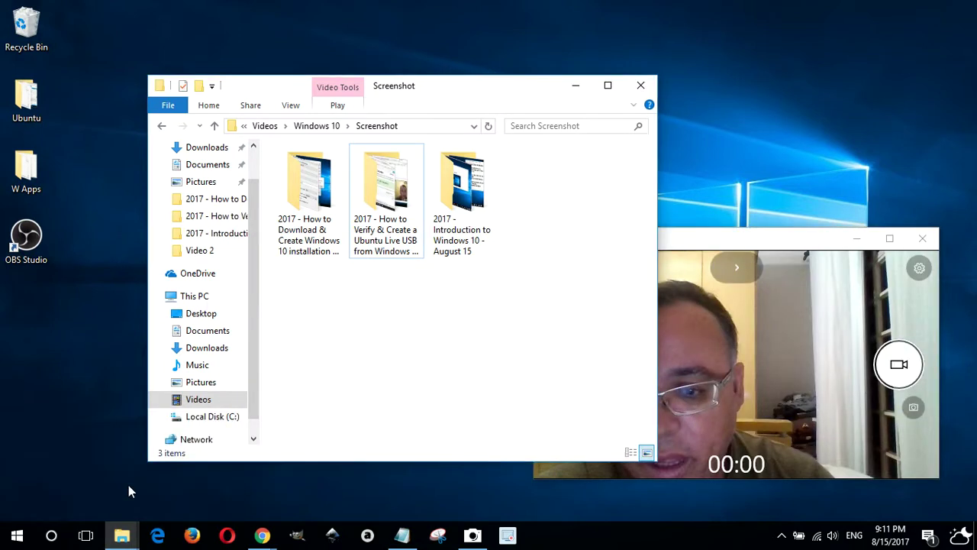
click(641, 85)
click(126, 536)
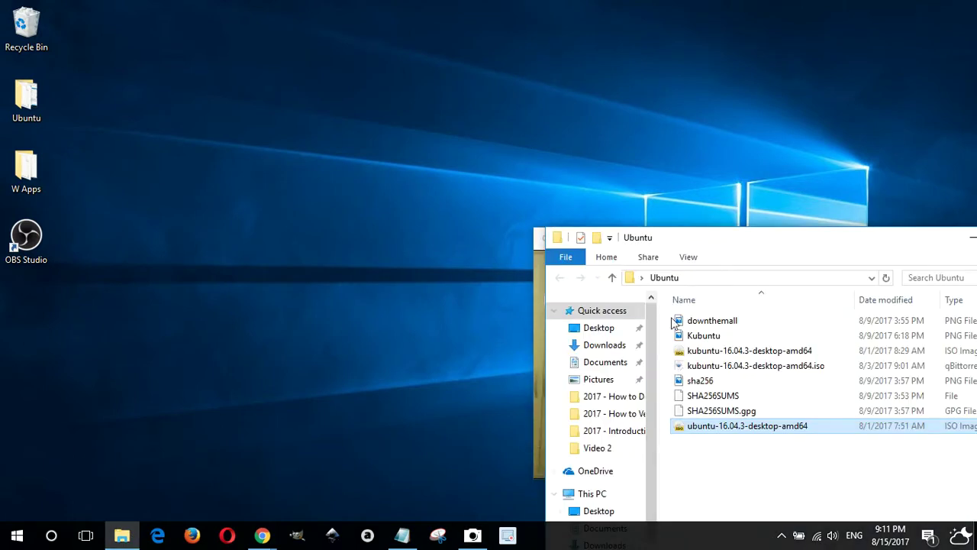
drag(746, 249, 267, 61)
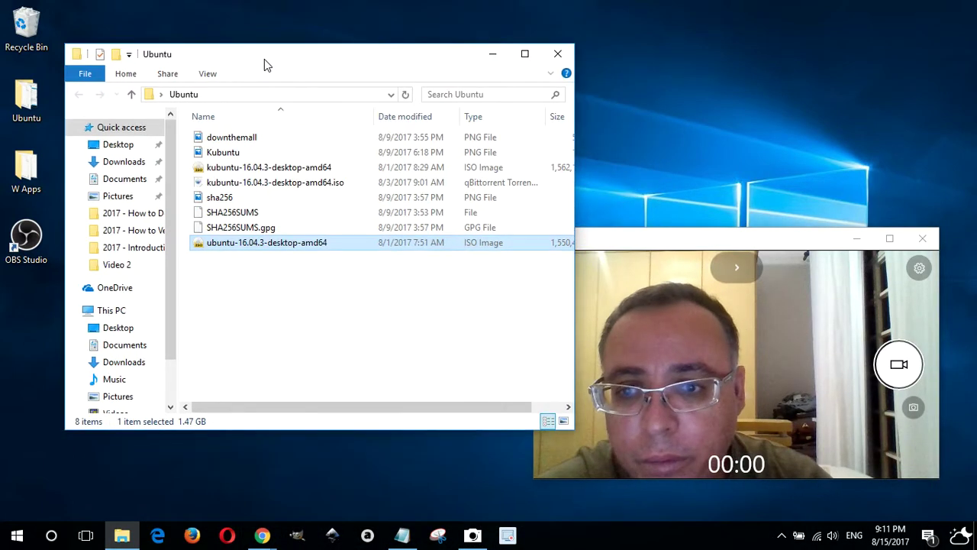
- Start a SHA-256 checksum calculation of ubuntu-16.04.3-desktop-amd64 with CRC SHA and move the progress window beside the folder
right_click(254, 250)
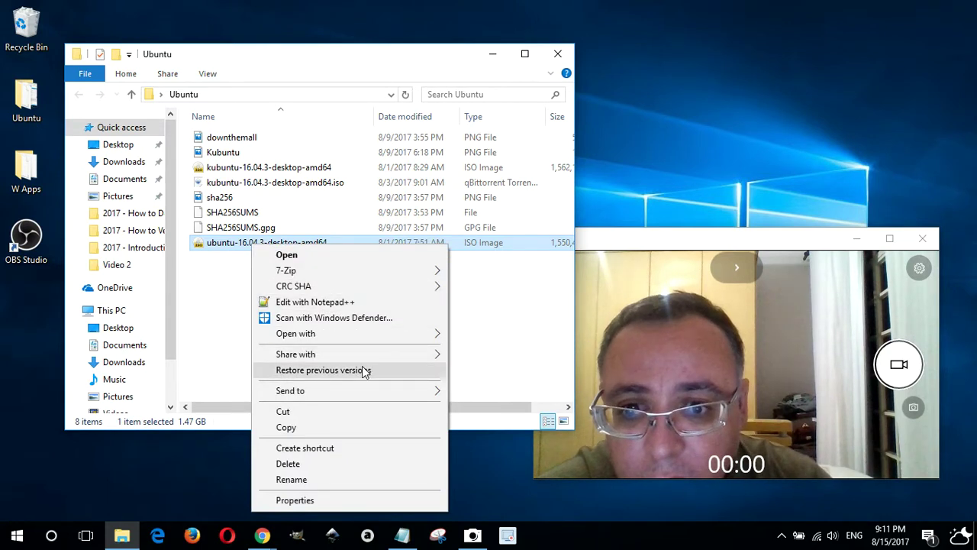
mouse_move(354, 289)
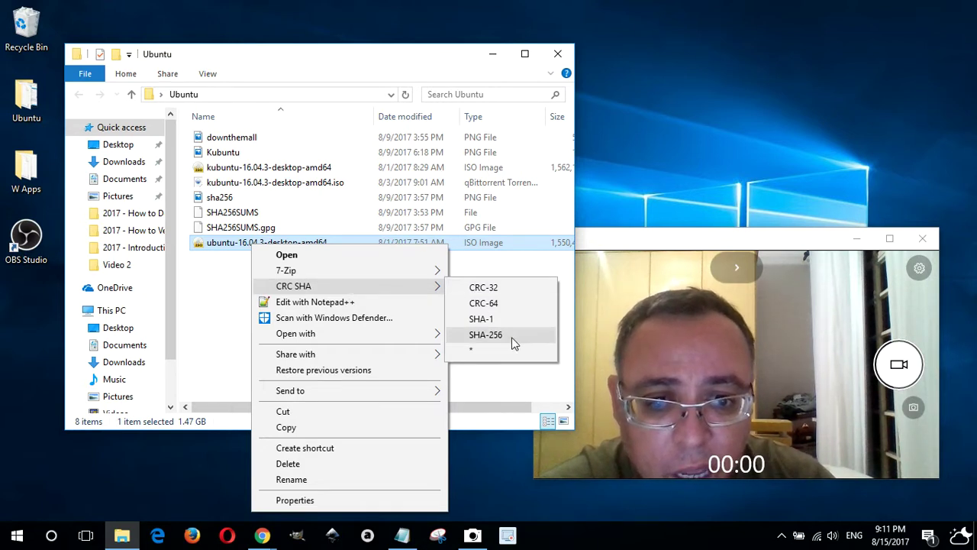
click(486, 335)
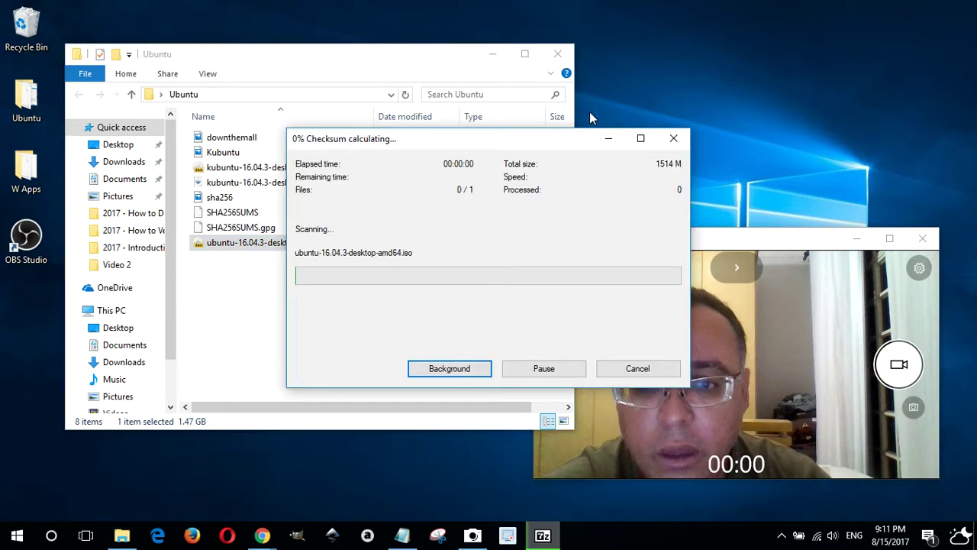
drag(470, 139, 718, 131)
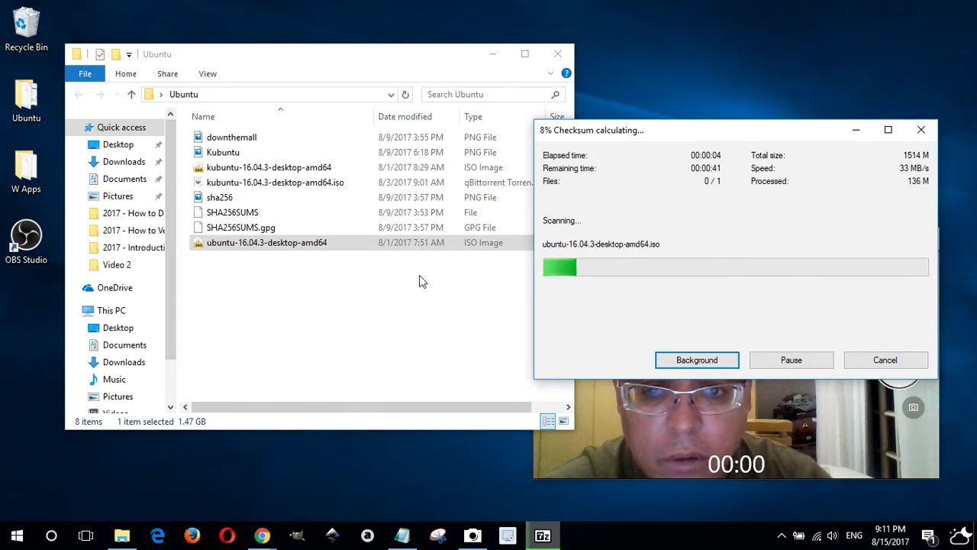
- Take a delayed full-screen snip showing the CRC SHA submenu for ubuntu-16.04.3-desktop-amd64, save it as PNG file 6, and close Snipping Tool
click(437, 539)
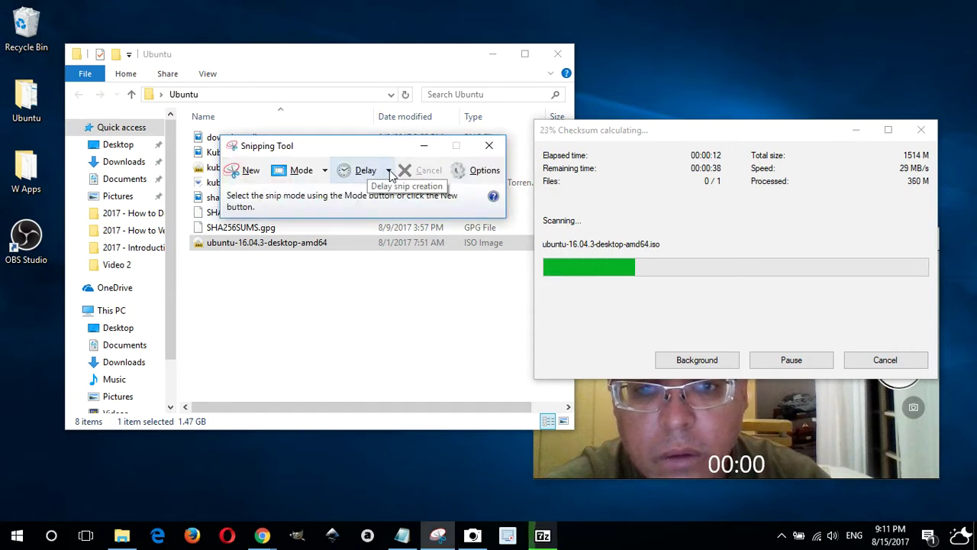
click(388, 171)
click(385, 274)
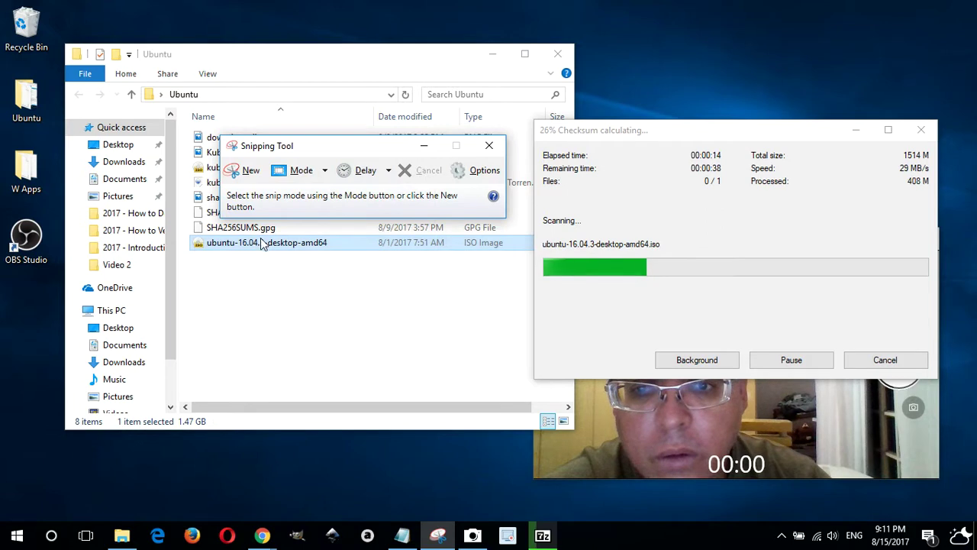
click(324, 171)
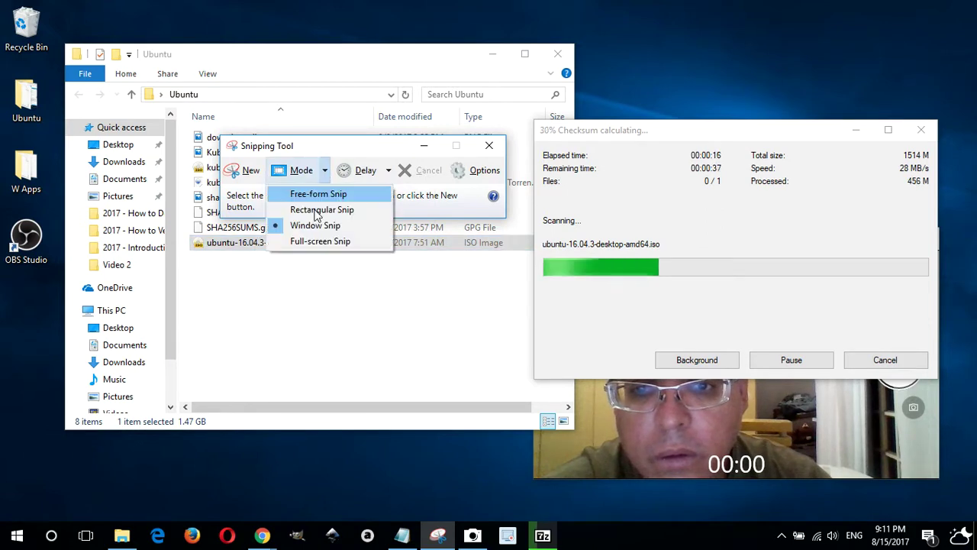
click(314, 243)
right_click(264, 244)
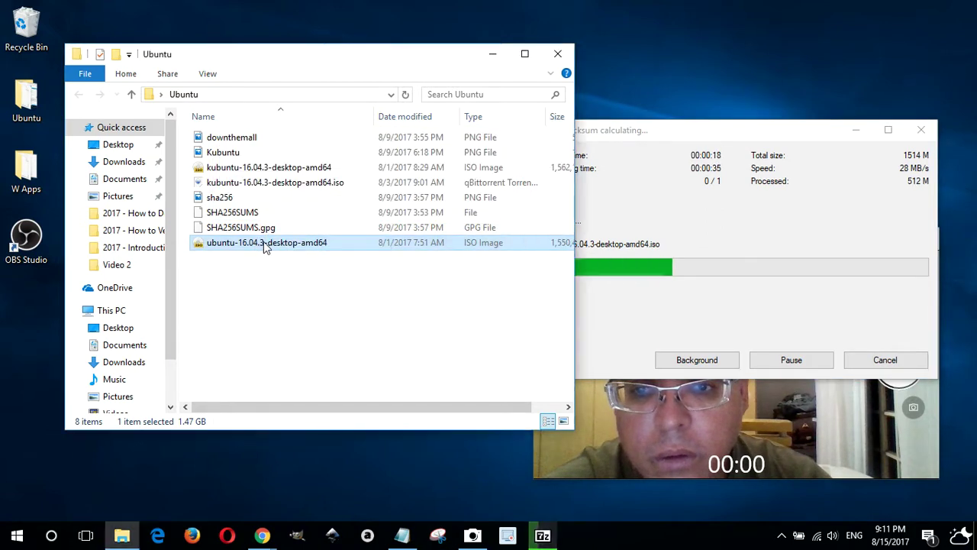
mouse_move(375, 290)
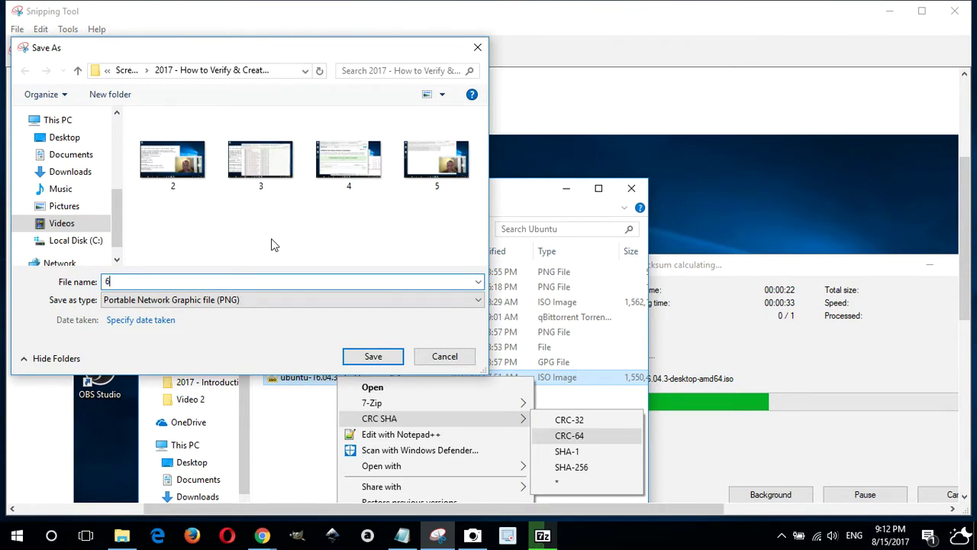
key(Return)
click(966, 10)
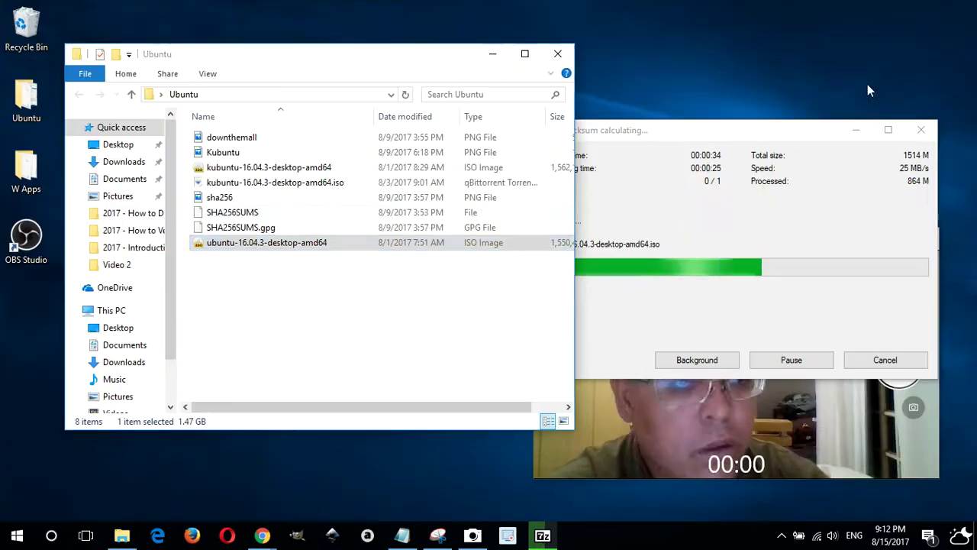
- Minimize the Ubuntu folder window and place the checksum progress window beside the Camera window, with Camera brought to the front
click(493, 55)
drag(640, 131, 191, 206)
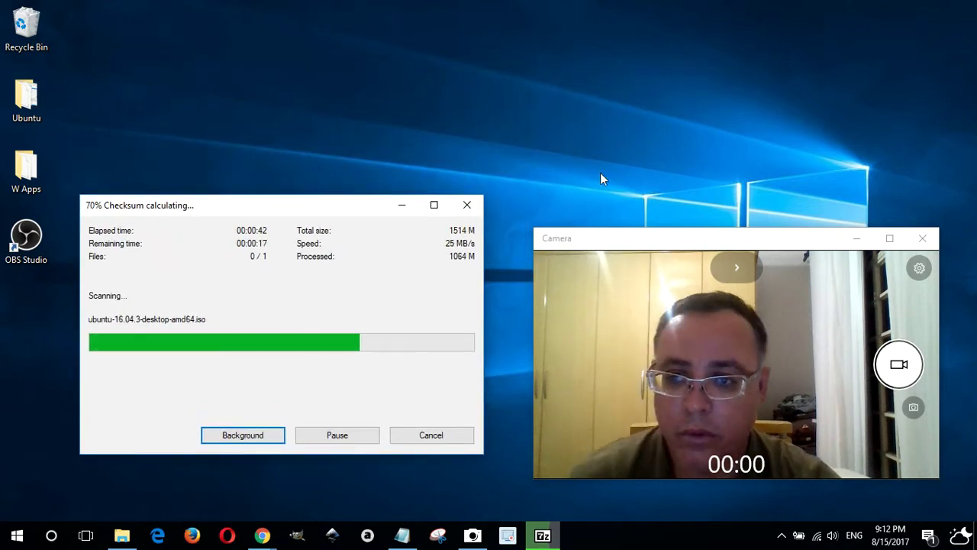
click(472, 536)
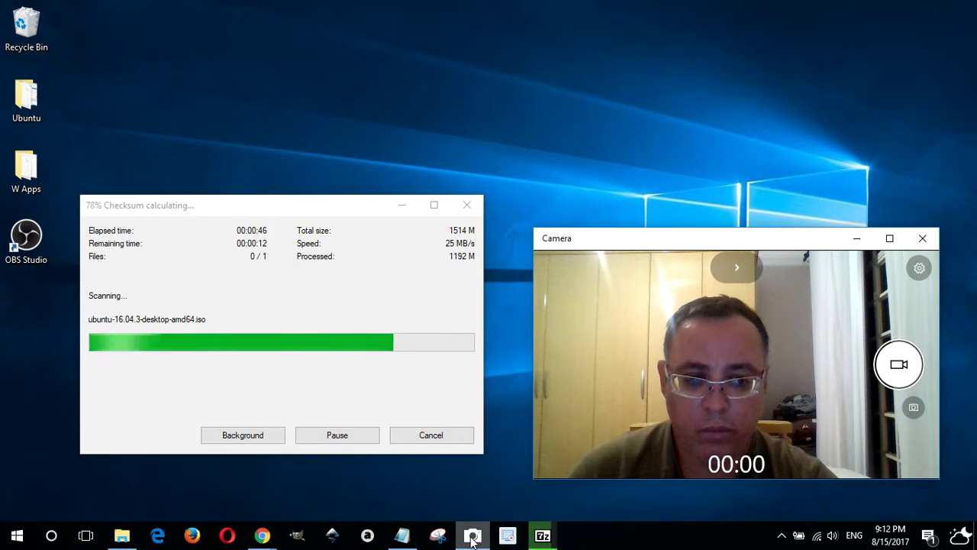
- Capture the full screen showing the checksum progress with Snipping Tool, save it as PNG file 7, and close the tool
click(437, 536)
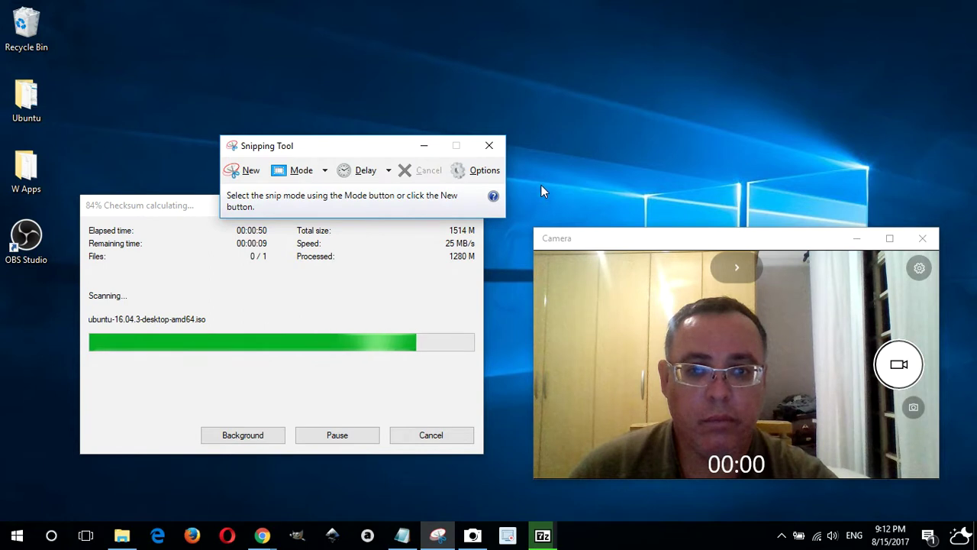
click(324, 170)
click(329, 242)
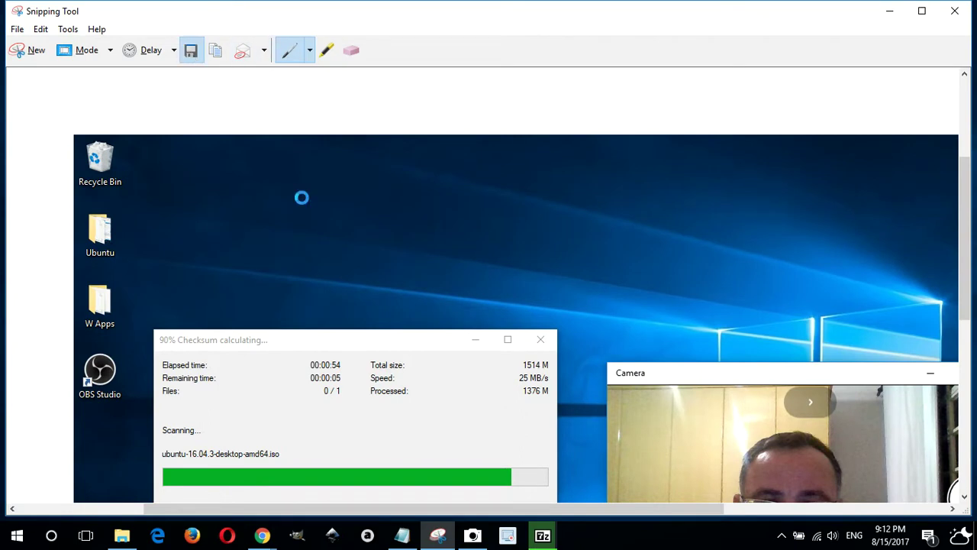
click(191, 50)
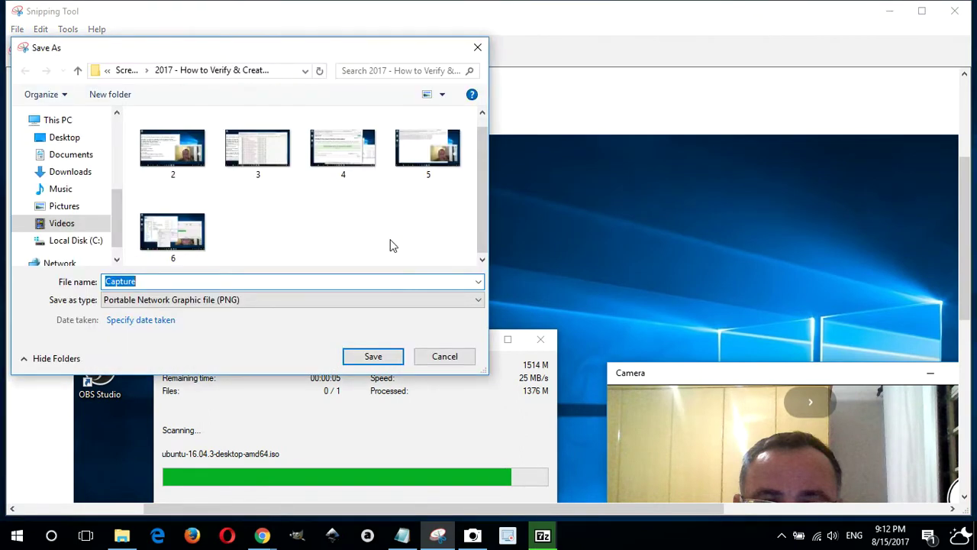
key(Return)
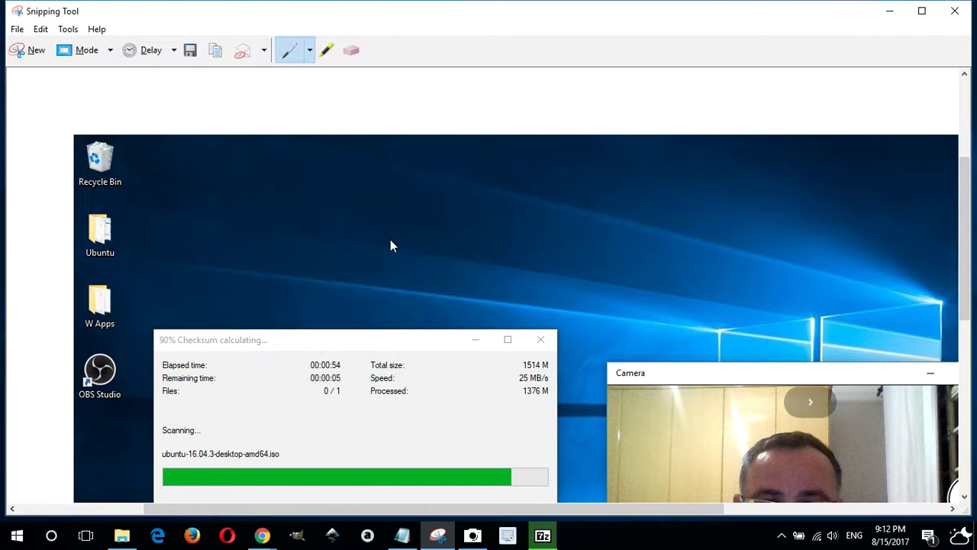
click(964, 11)
- Move the Checksum information dialog over the lower part of the progress window so the SHA256 result can be read
click(490, 220)
drag(489, 220, 215, 383)
click(268, 143)
click(229, 199)
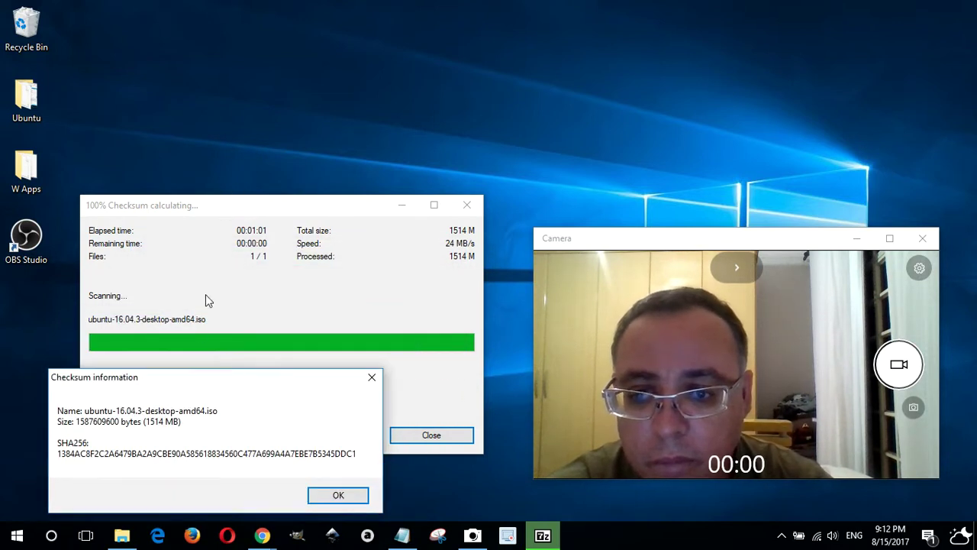
mouse_move(202, 374)
mouse_down()
mouse_move(216, 373)
mouse_move(192, 368)
mouse_move(204, 367)
mouse_up()
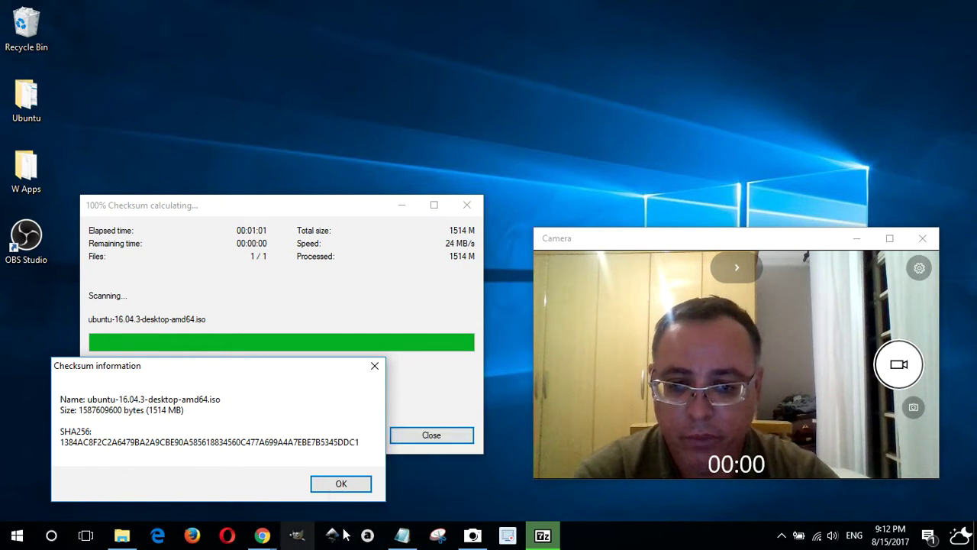
- Capture the full screen showing the SHA256 result with Snipping Tool, save it as PNG file 8, and dismiss the tool
click(441, 538)
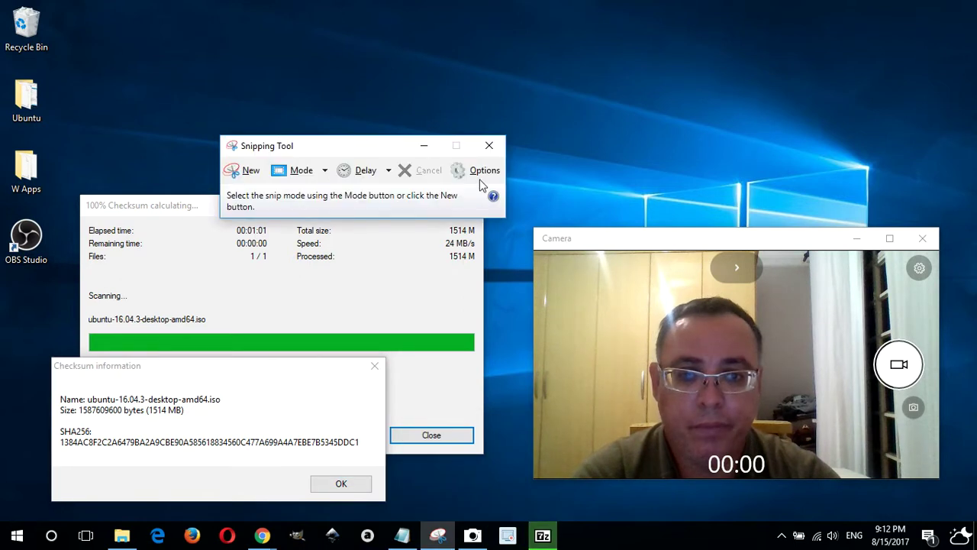
click(324, 171)
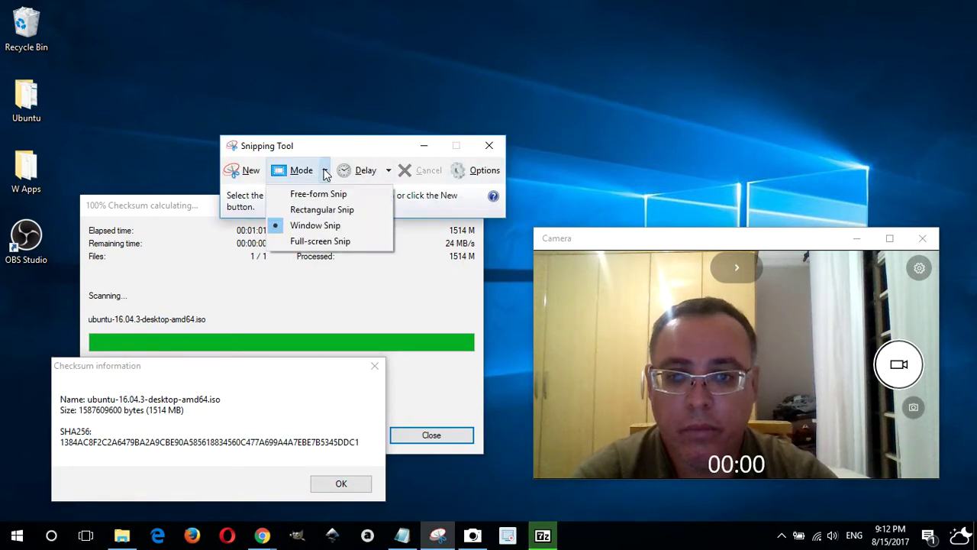
click(325, 243)
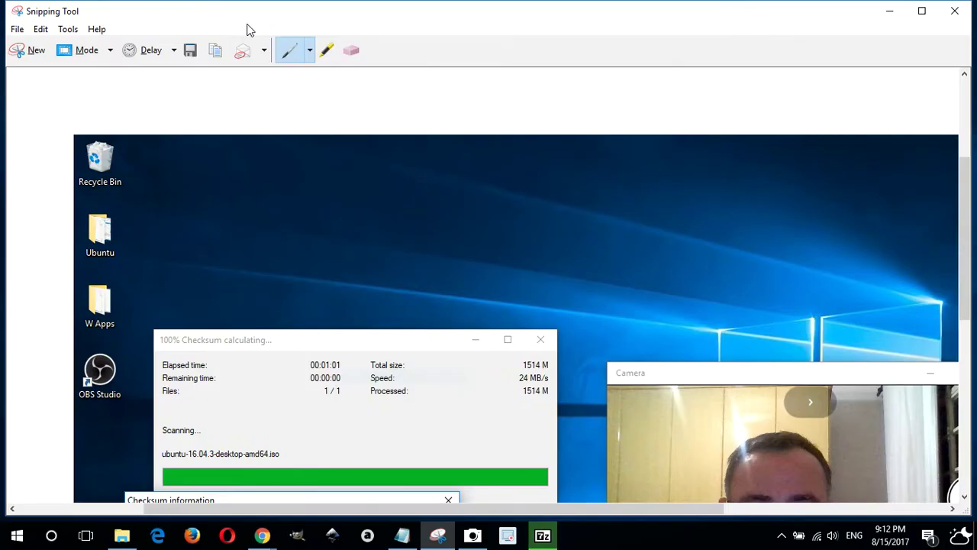
key(ctrl+s)
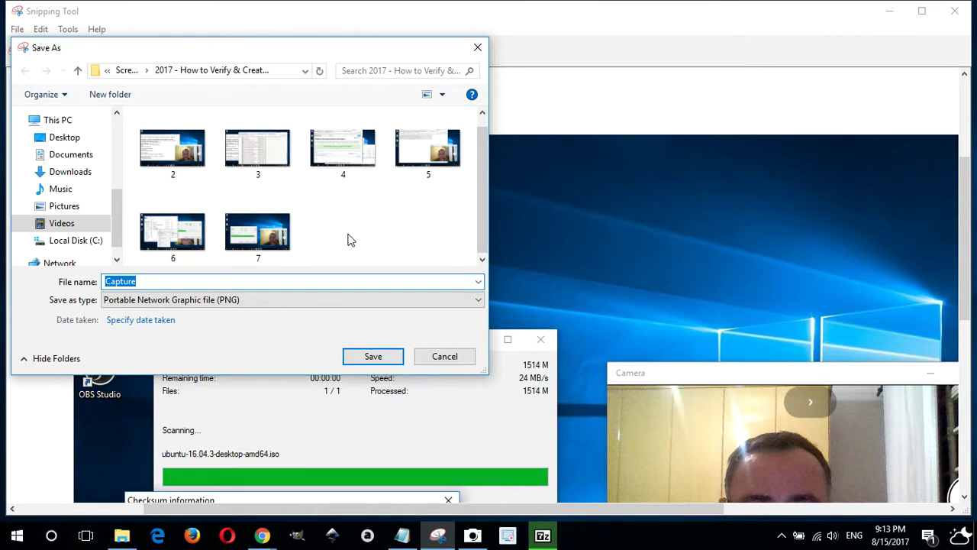
text(8)
click(373, 356)
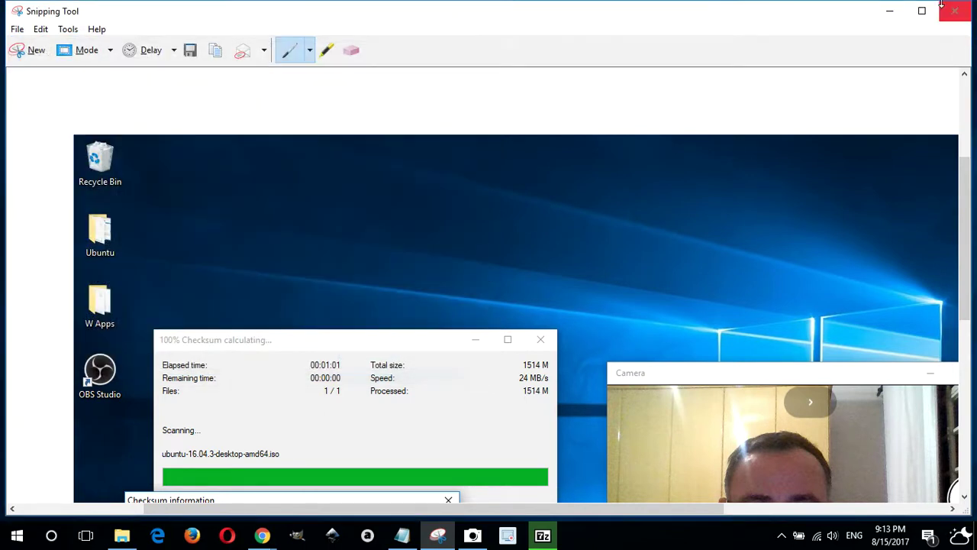
click(890, 11)
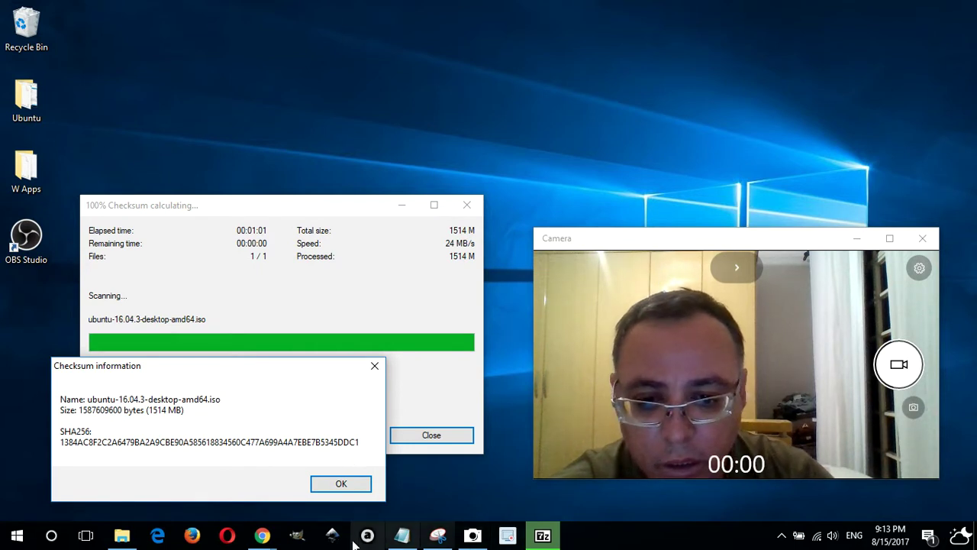
- Switch to Chrome, check the ubuntu-16.04.3-desktop-amd64.iso line on the SHA256SUMS page, and return to the MD5 File calculator
click(262, 535)
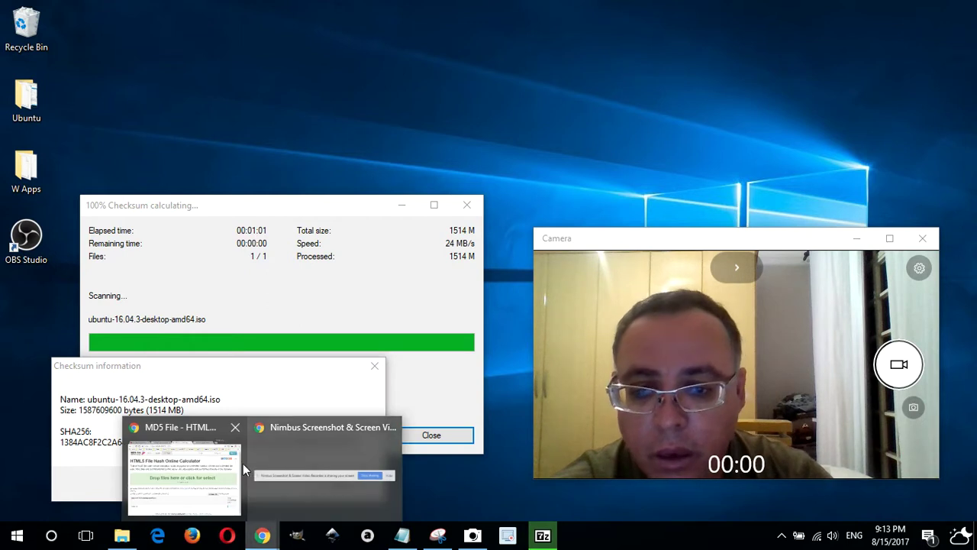
click(196, 469)
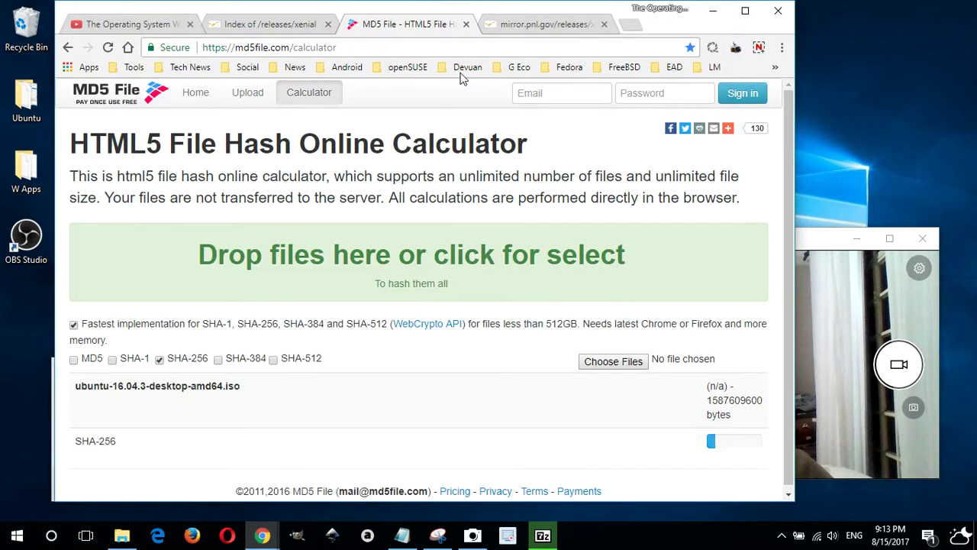
click(530, 24)
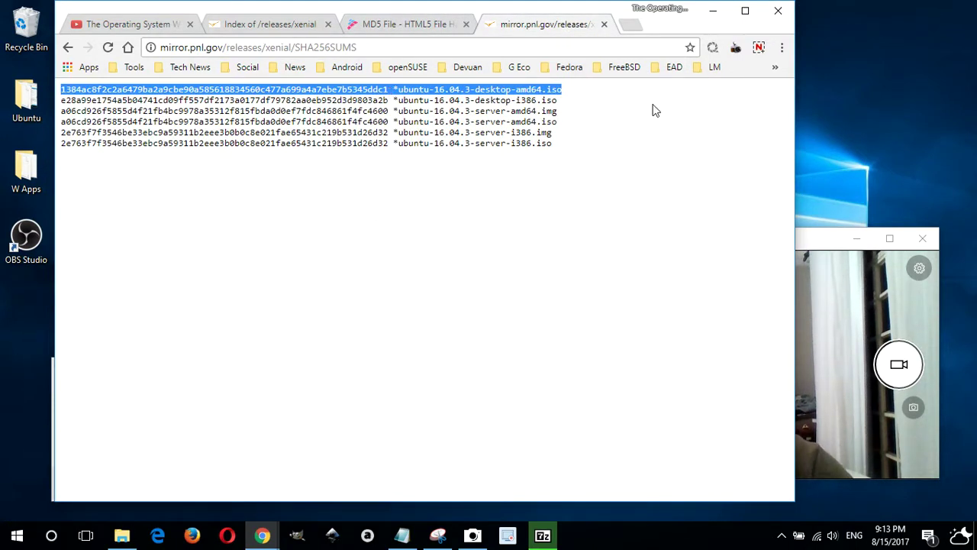
click(397, 28)
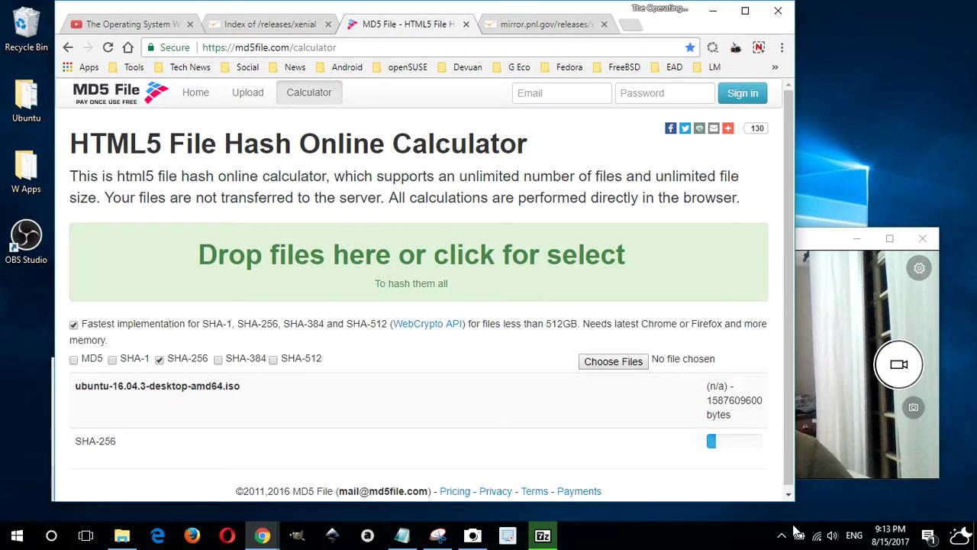
- Bring the Camera window in front of the browser and reposition it
click(831, 242)
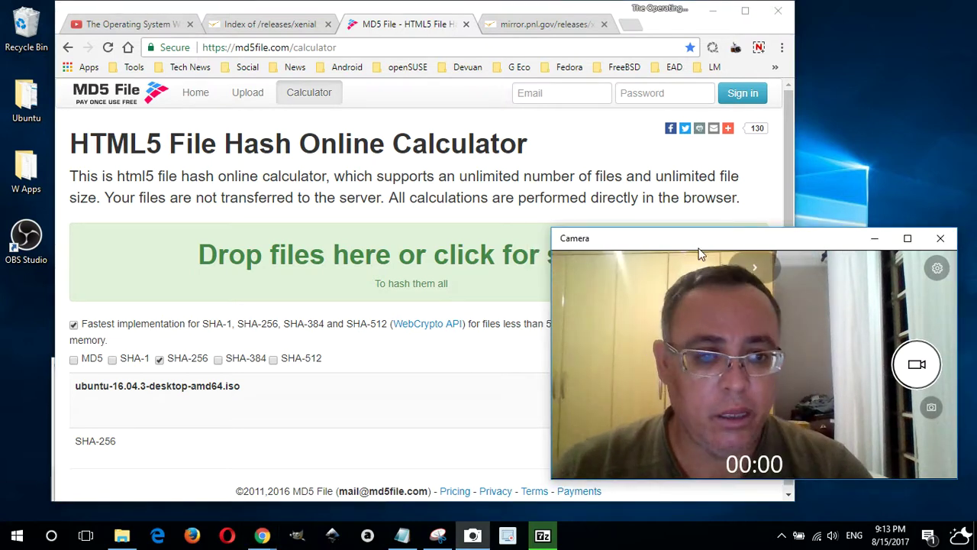
drag(699, 249, 649, 250)
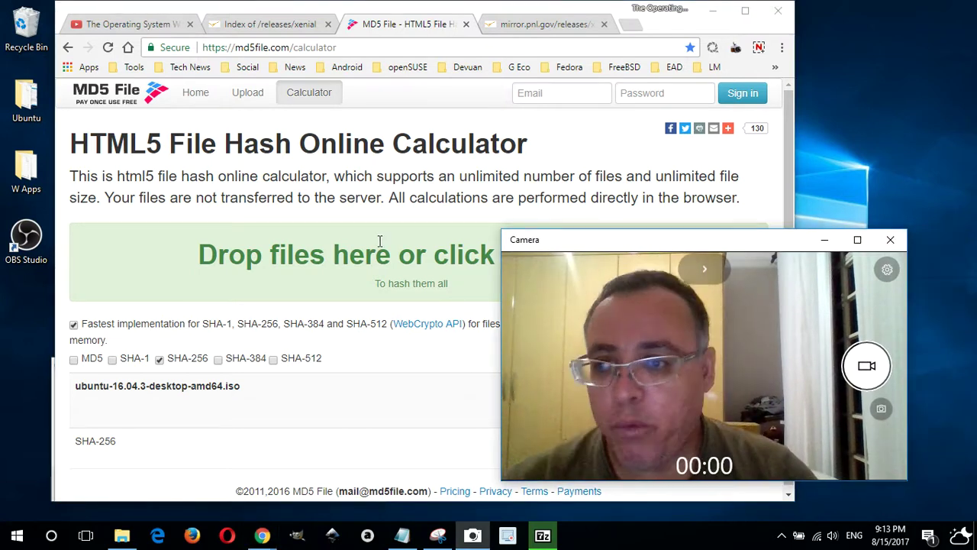
- Launch MD5 & SHA Checksum Utility from the W Apps desktop folder and move its window away from the Camera view
double_click(31, 172)
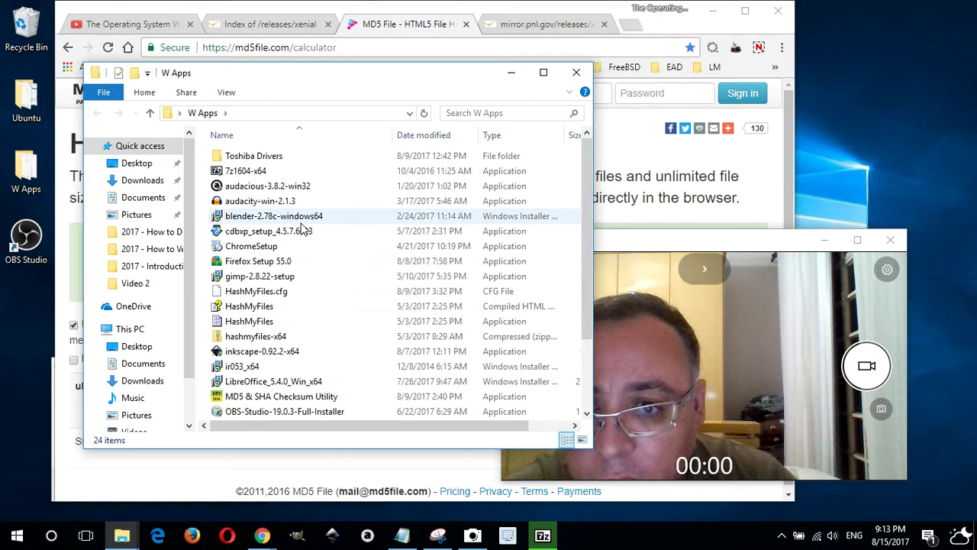
scroll(372, 282, down, 1)
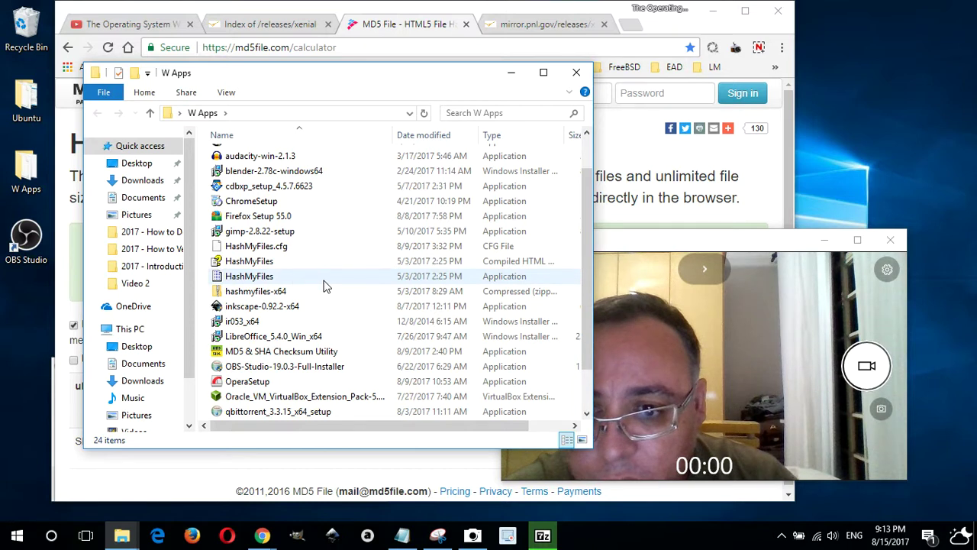
scroll(324, 284, down, 1)
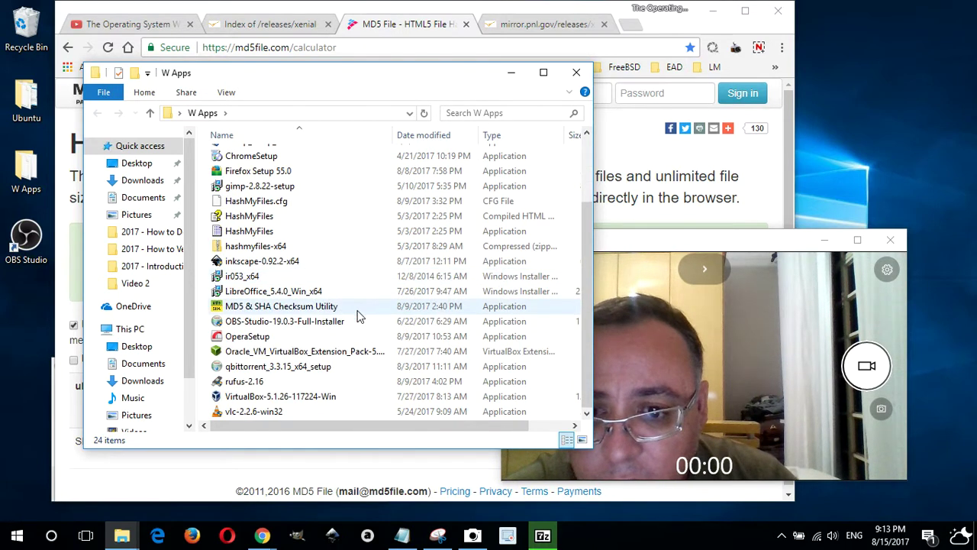
click(301, 313)
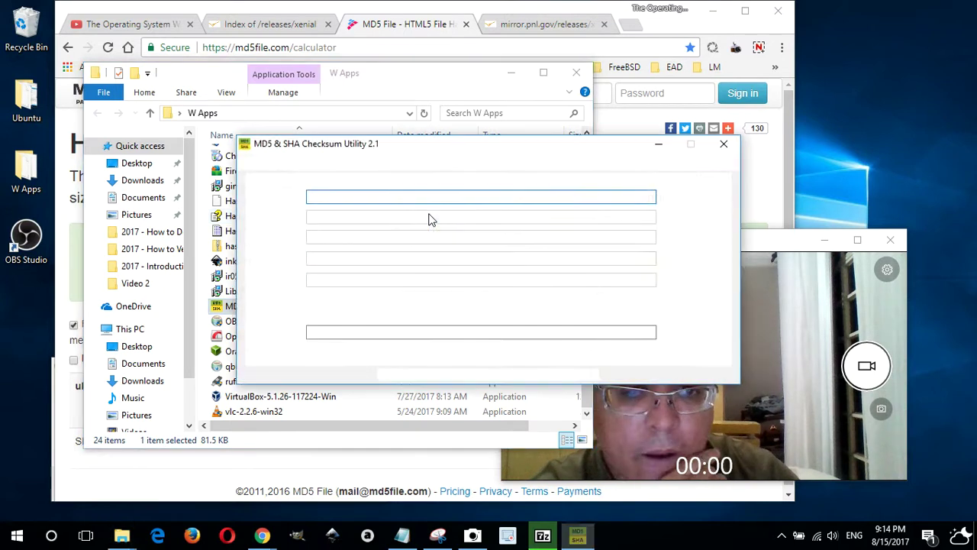
drag(479, 144, 321, 161)
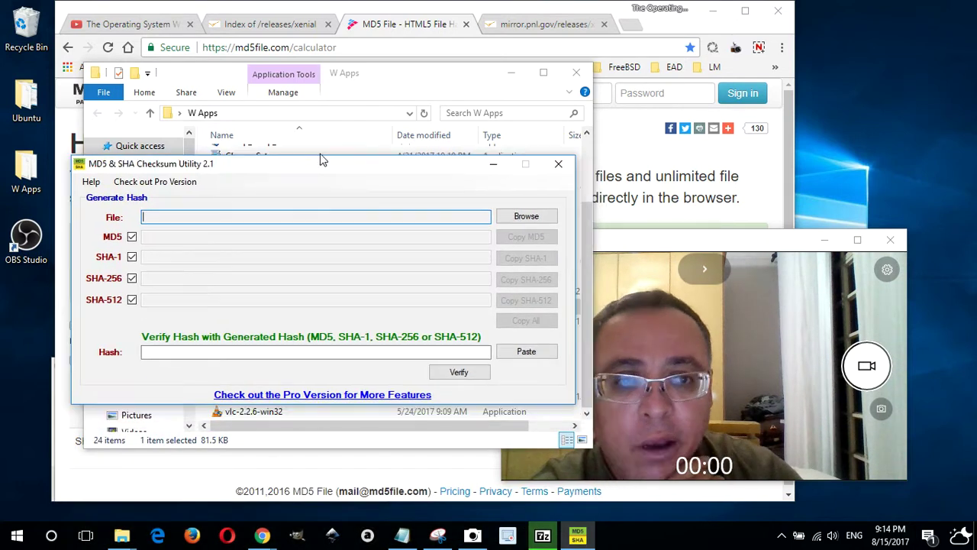
- Clear the desktop around the checksum utility by minimizing the W Apps and Chrome windows and closing the 7-Zip checksum results
click(511, 73)
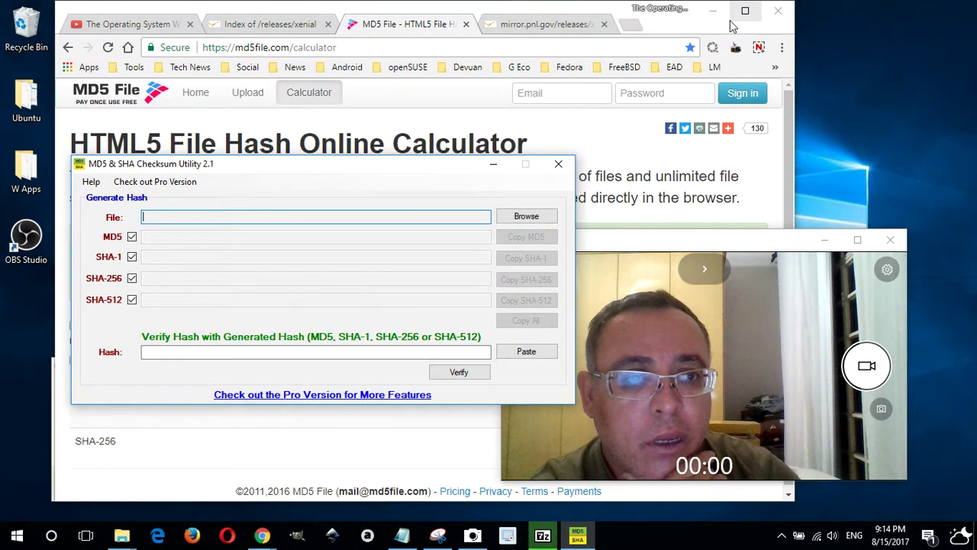
click(713, 11)
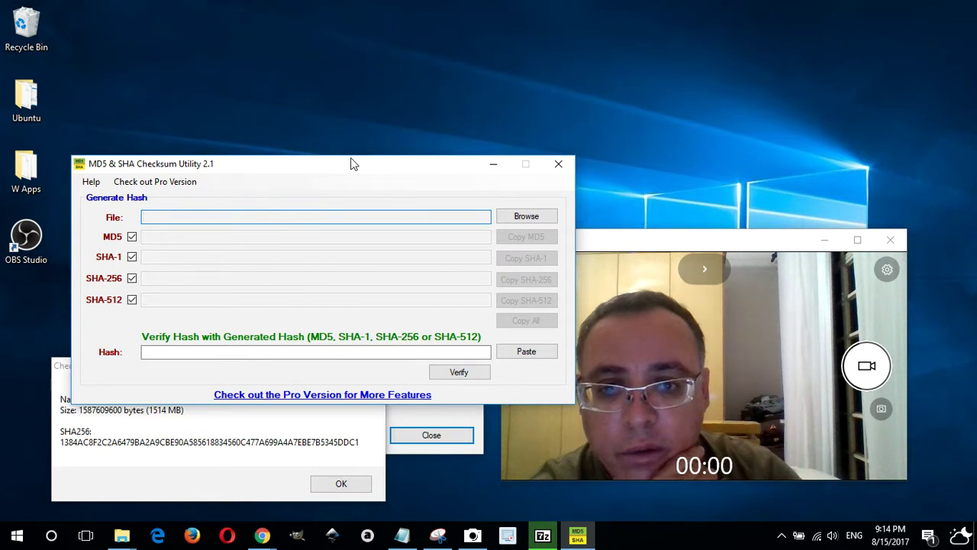
drag(353, 164, 320, 80)
click(341, 484)
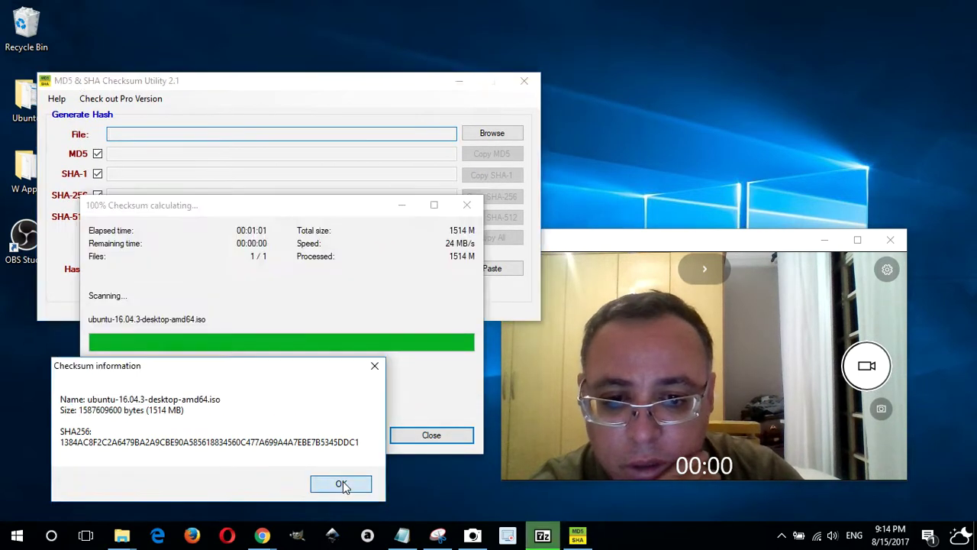
click(342, 484)
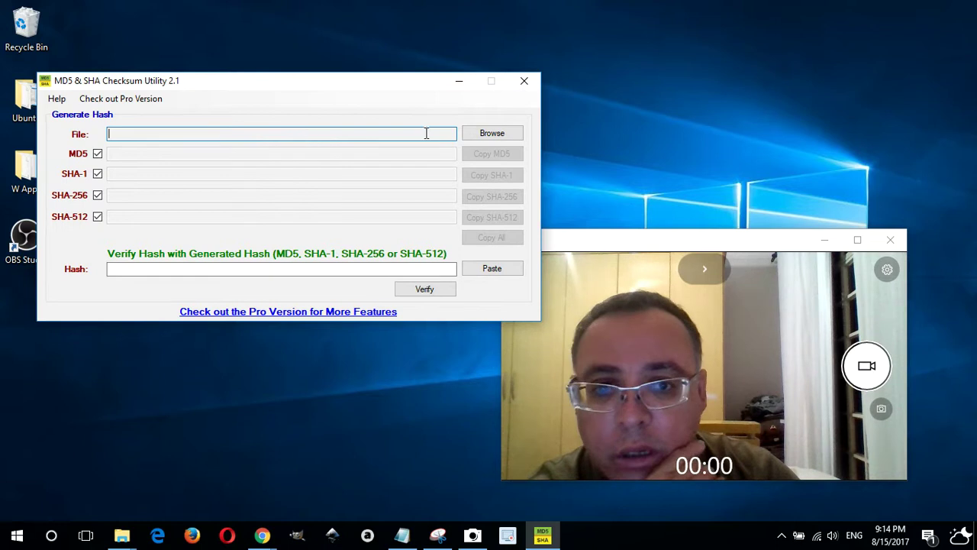
click(492, 135)
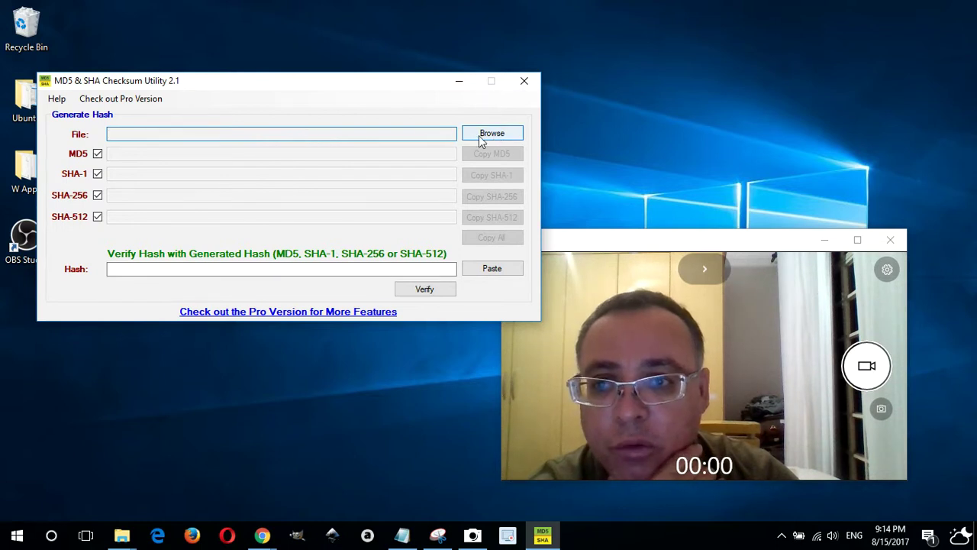
scroll(319, 244, down, 4)
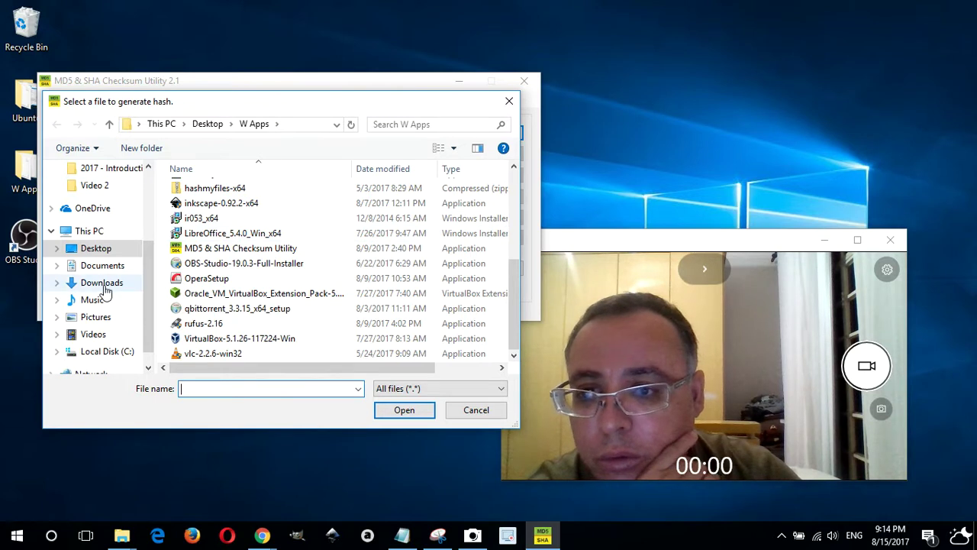
scroll(98, 344, down, 1)
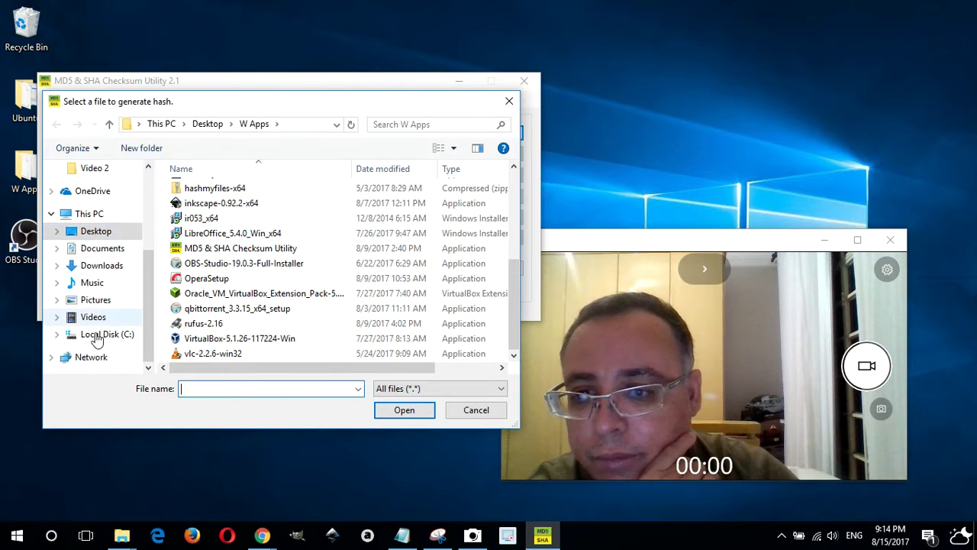
click(111, 252)
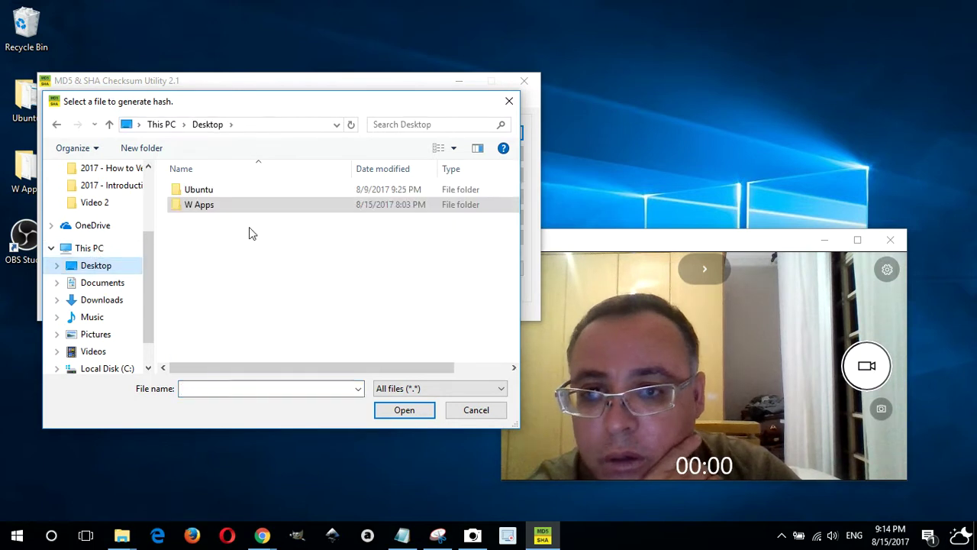
double_click(208, 193)
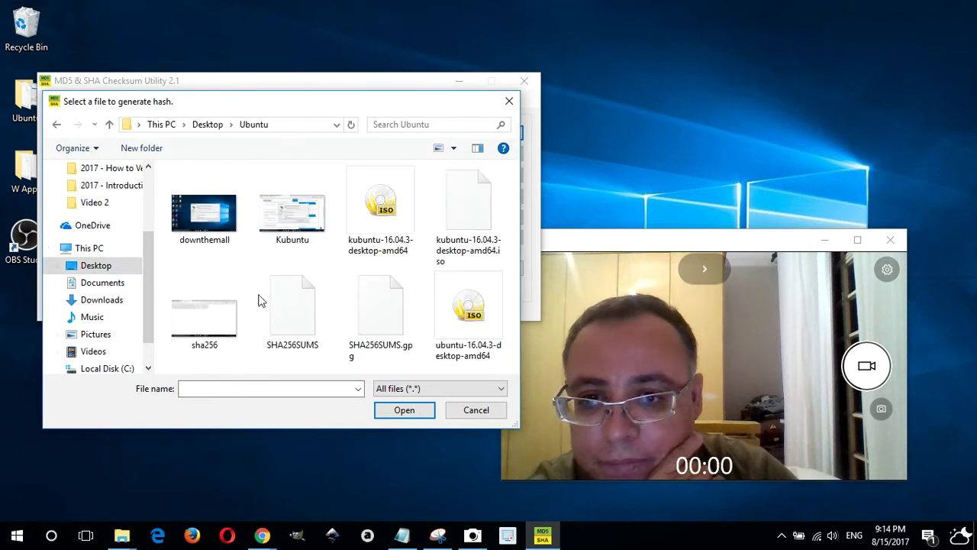
double_click(488, 329)
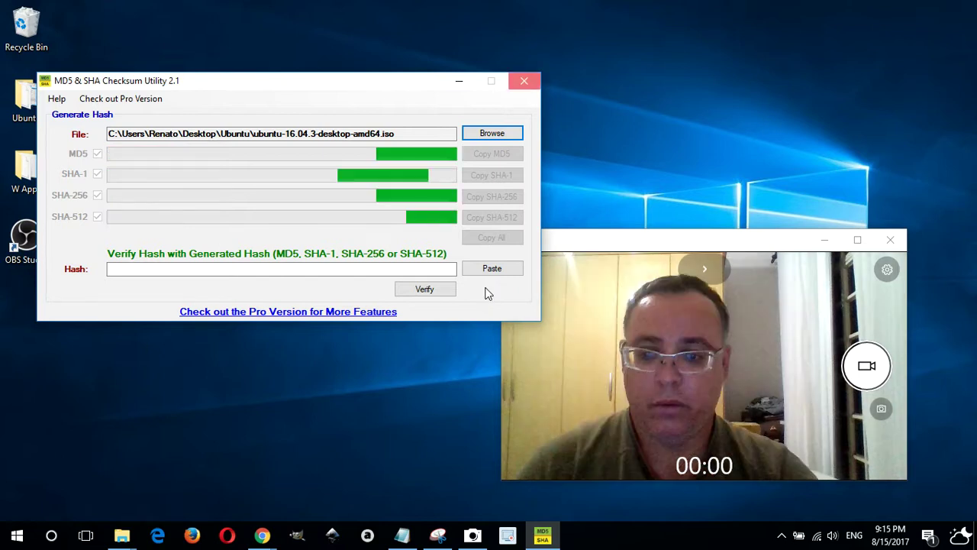
key(alt+F4)
mouse_move(257, 541)
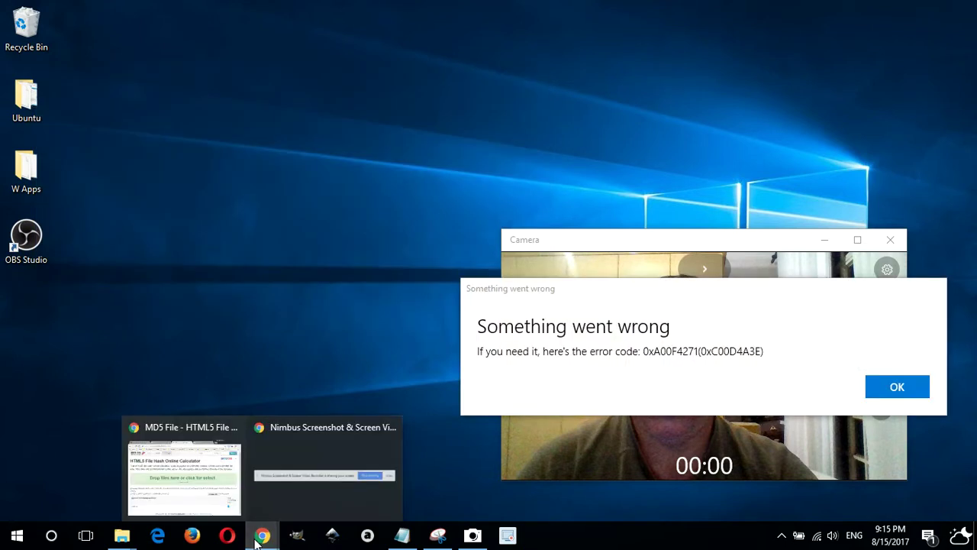
- Dismiss the Camera error, relaunch MD5 & SHA Checksum Utility from the W Apps folder, and move its window clear of the Camera view
click(889, 387)
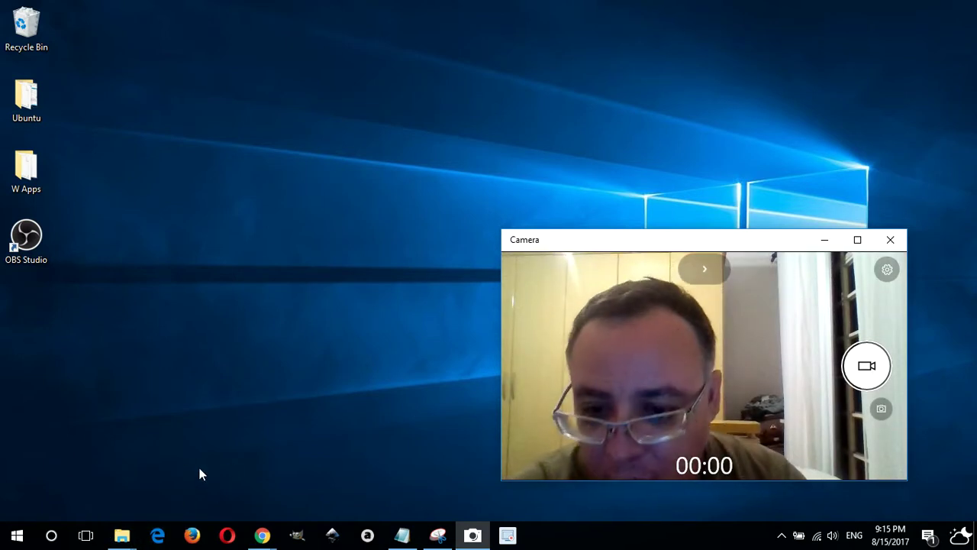
click(126, 538)
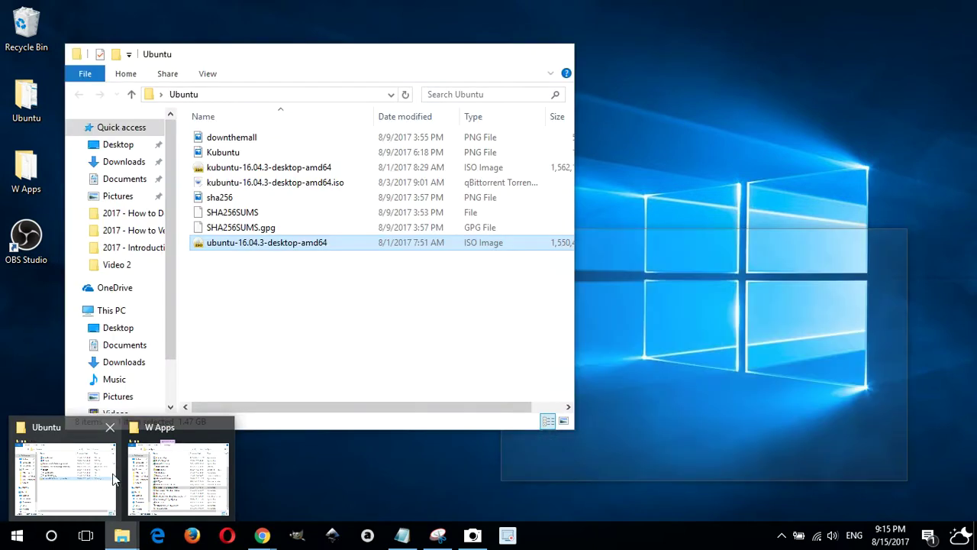
mouse_move(179, 459)
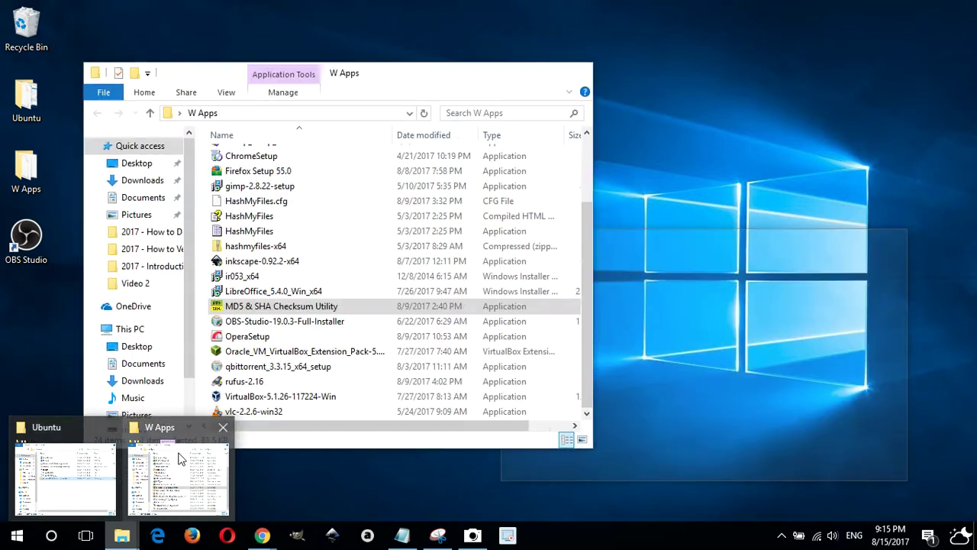
click(179, 458)
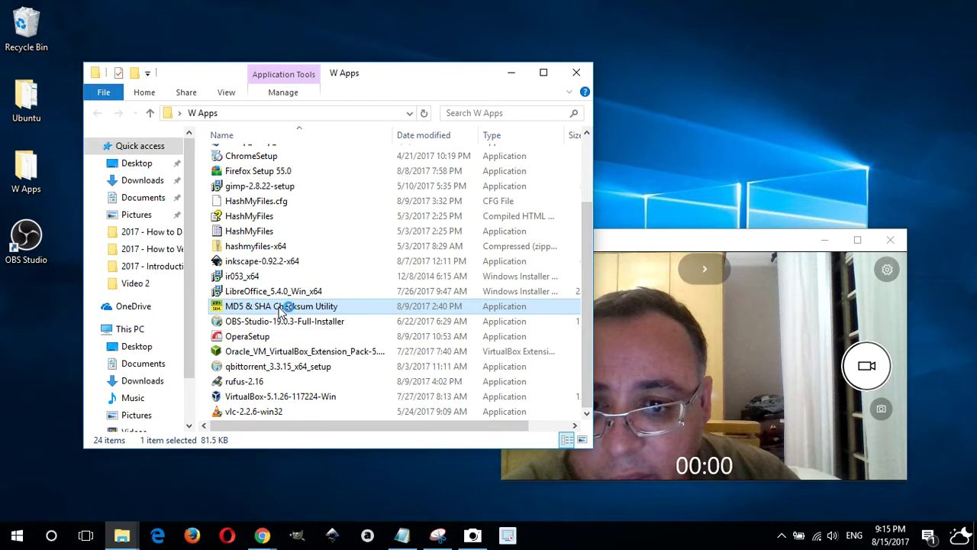
click(514, 75)
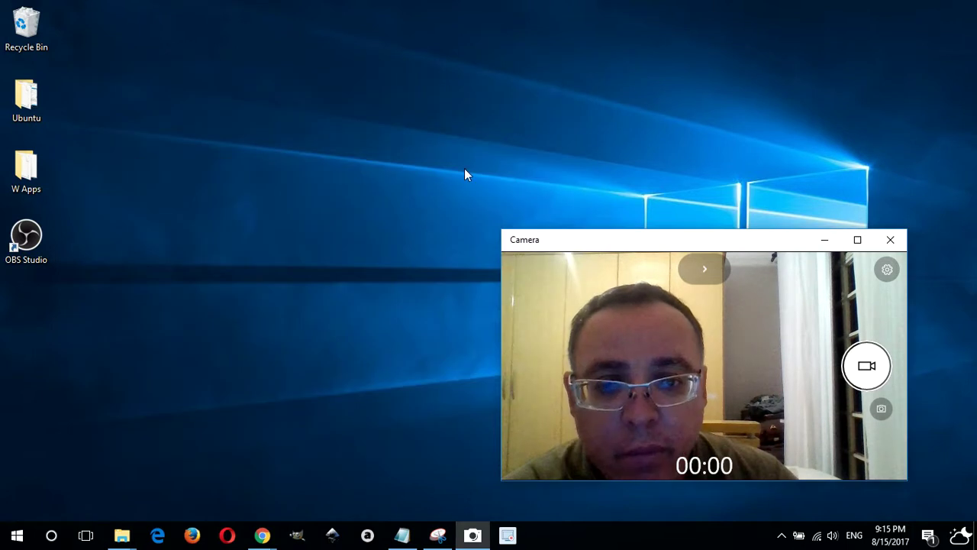
drag(437, 153, 238, 141)
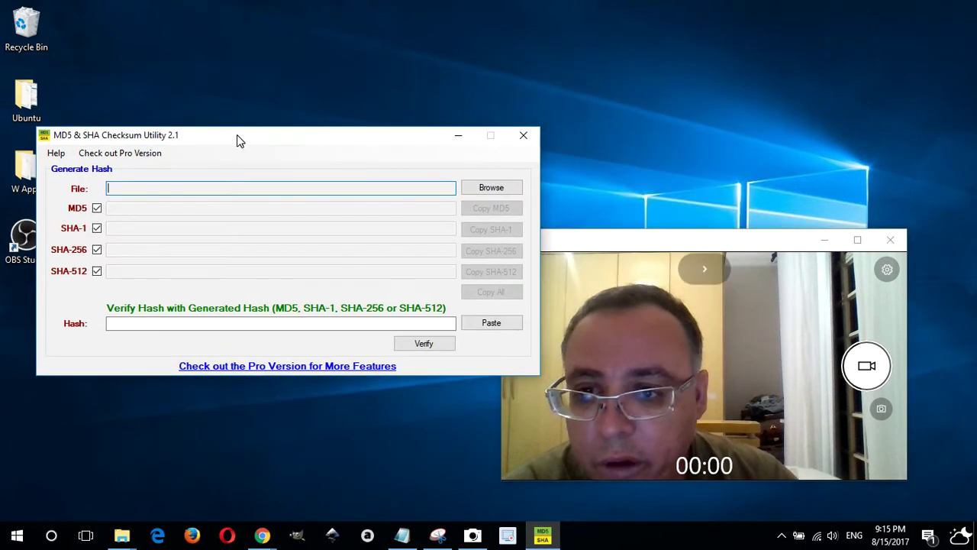
- Restrict the hash types to SHA-256 only and start generating the hash of ubuntu-16.04.3-desktop-amd64.iso from the Ubuntu desktop folder
click(96, 209)
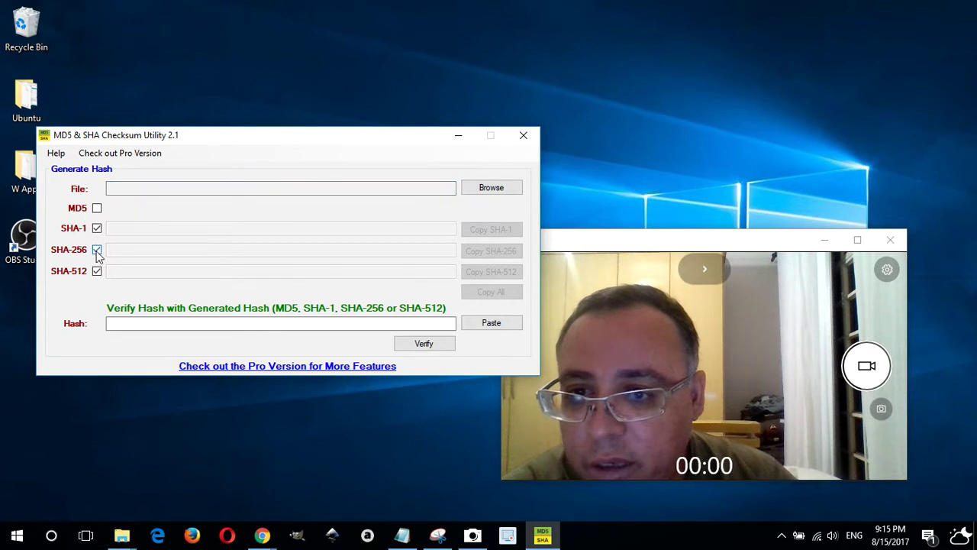
click(97, 271)
click(97, 228)
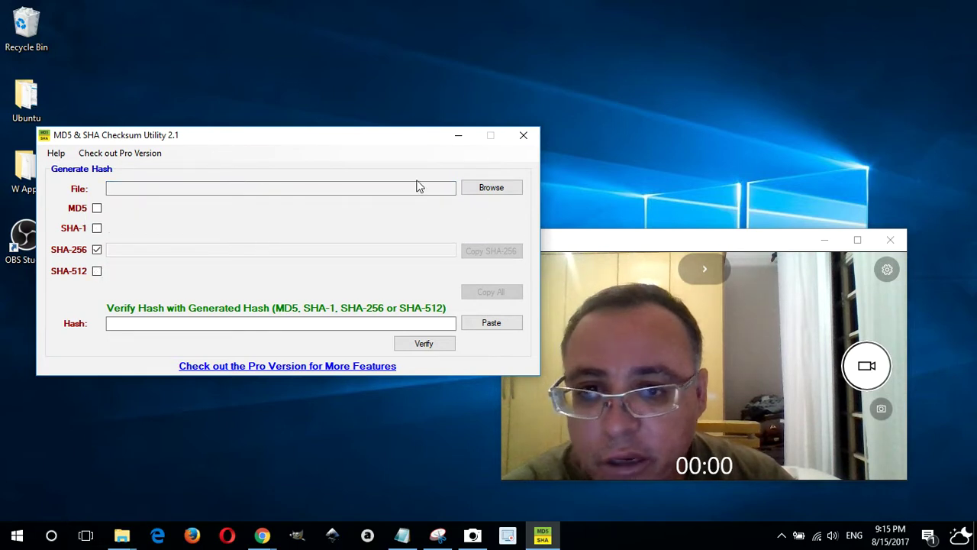
click(481, 191)
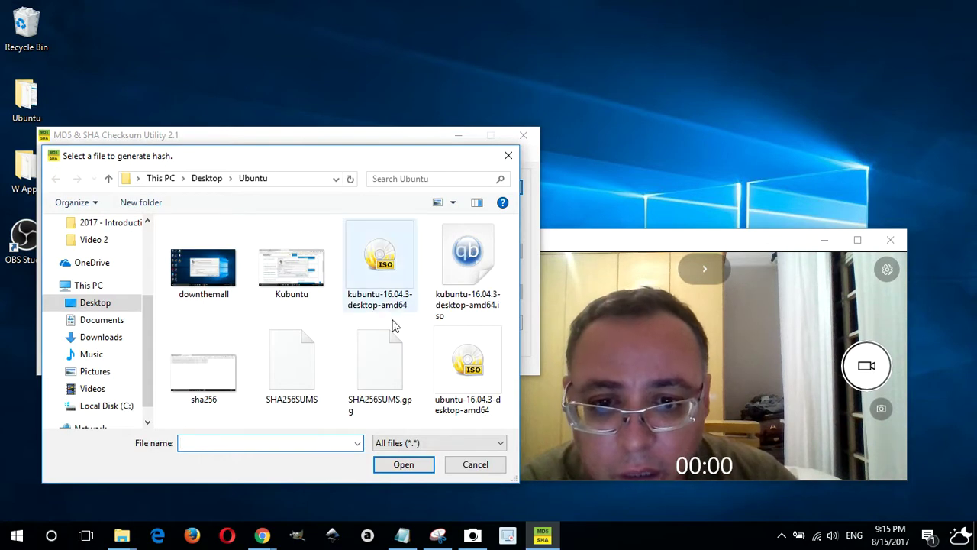
click(470, 370)
double_click(470, 371)
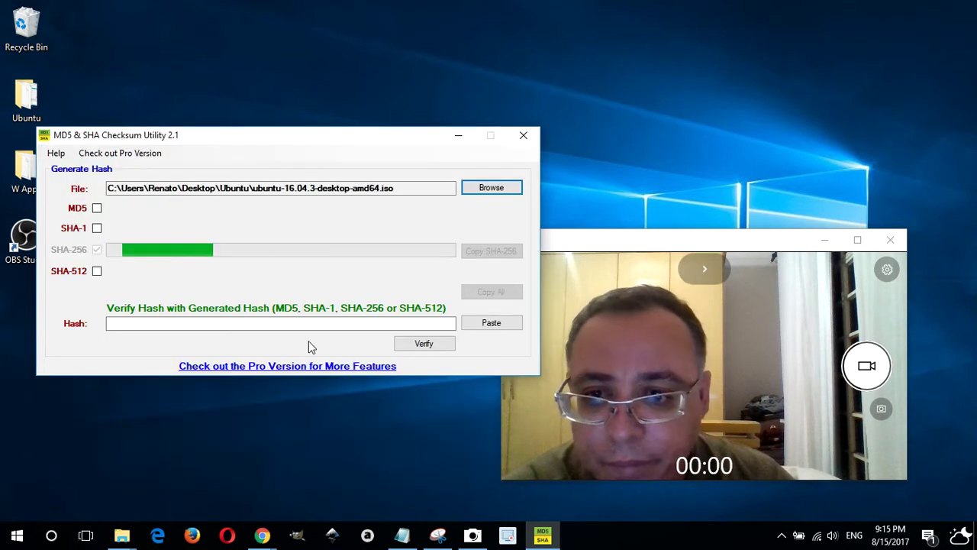
- Move the checksum utility aside and switch to Chrome to show the mirror.pnl.gov SHA256SUMS page
drag(368, 139, 637, 232)
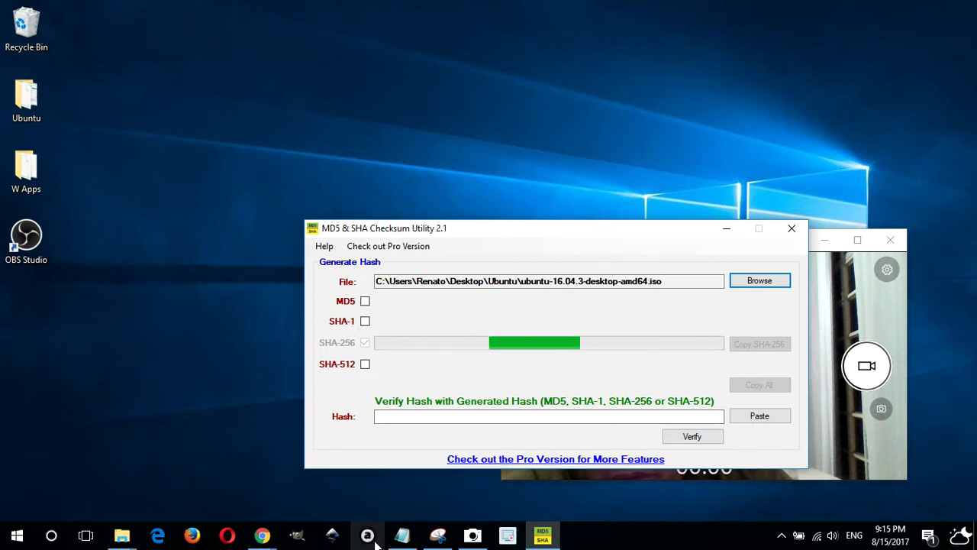
click(262, 535)
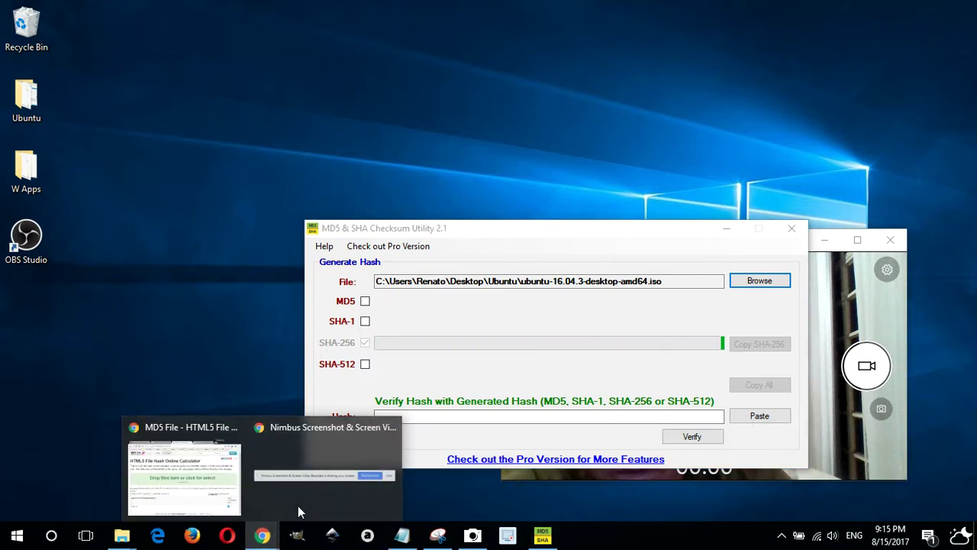
click(164, 486)
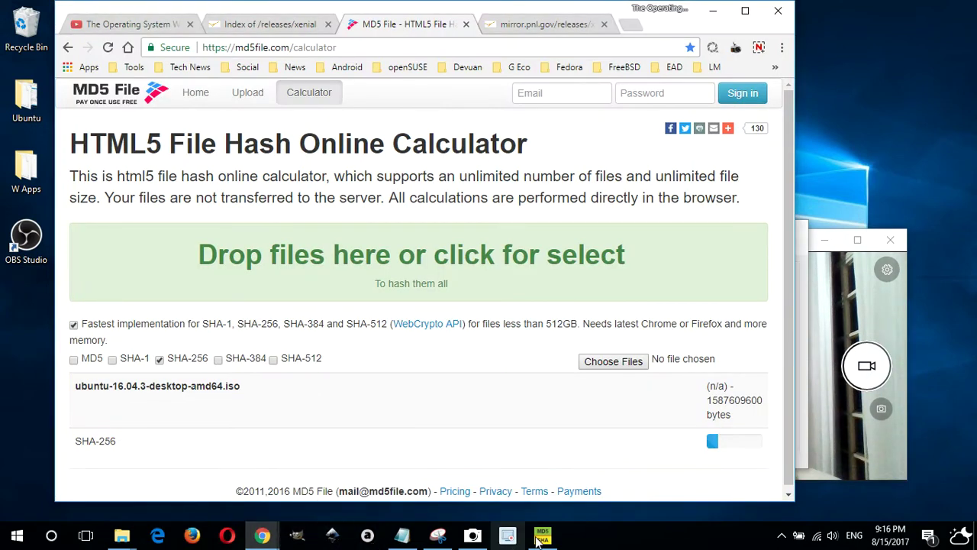
click(543, 537)
click(543, 537)
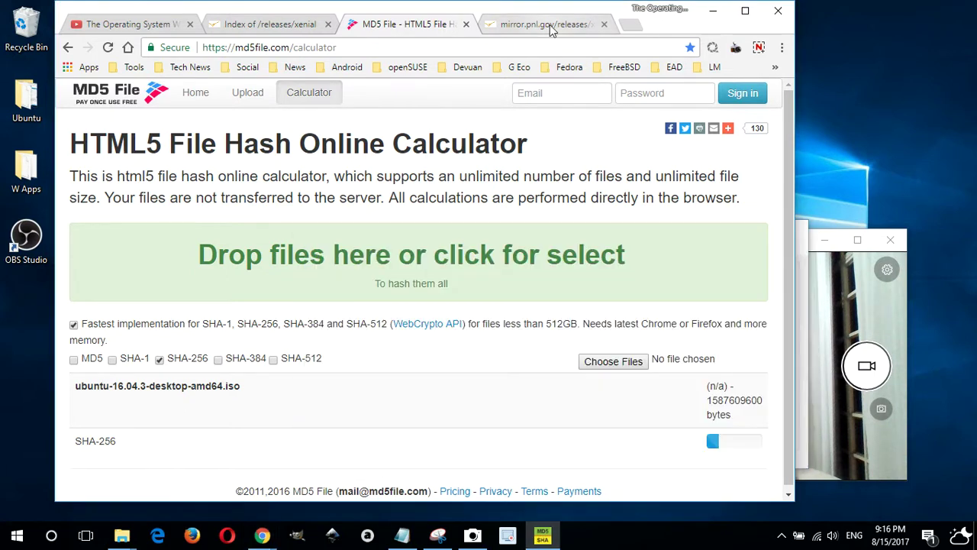
click(550, 24)
- Arrange the checksum utility and the Camera window side by side below the hash list, clearing the text selection on the SHA256SUMS page
click(543, 537)
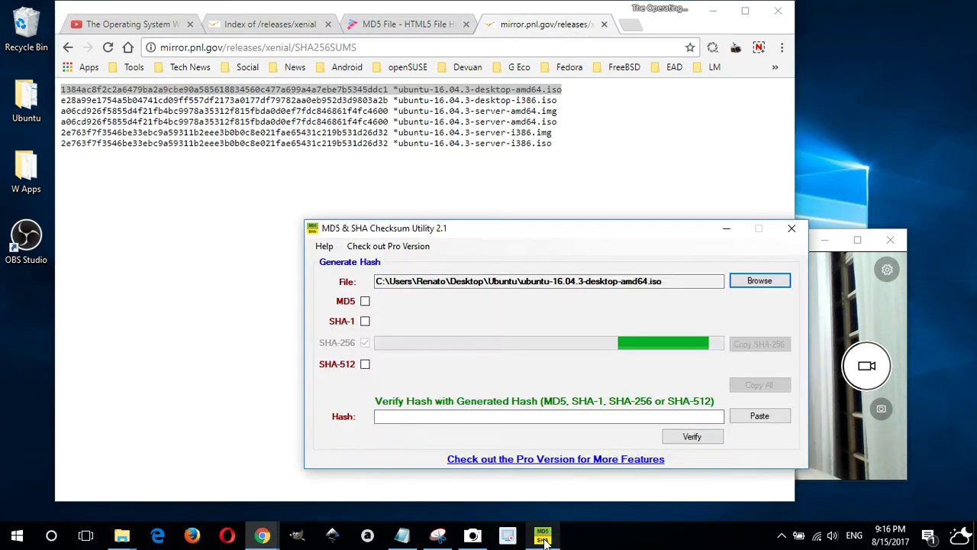
drag(531, 214, 418, 218)
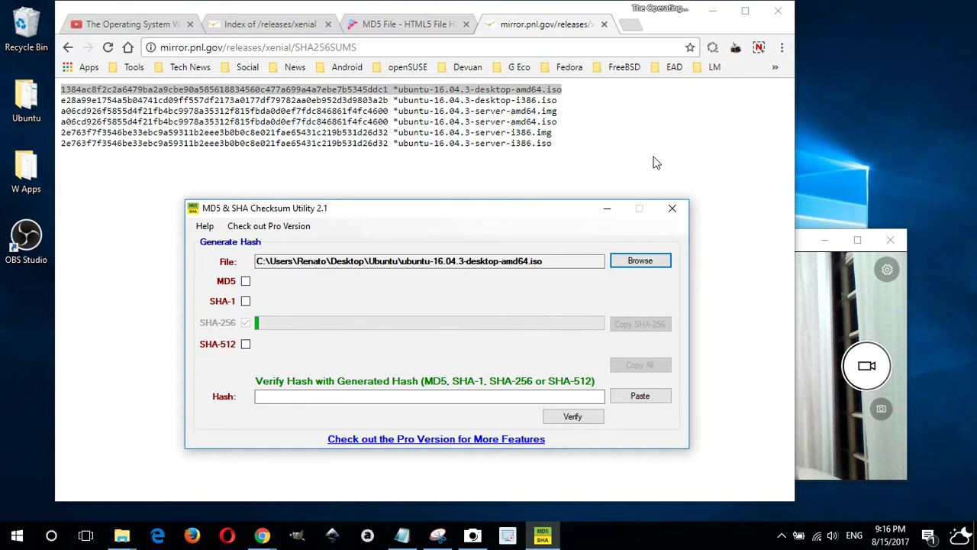
click(657, 163)
click(543, 537)
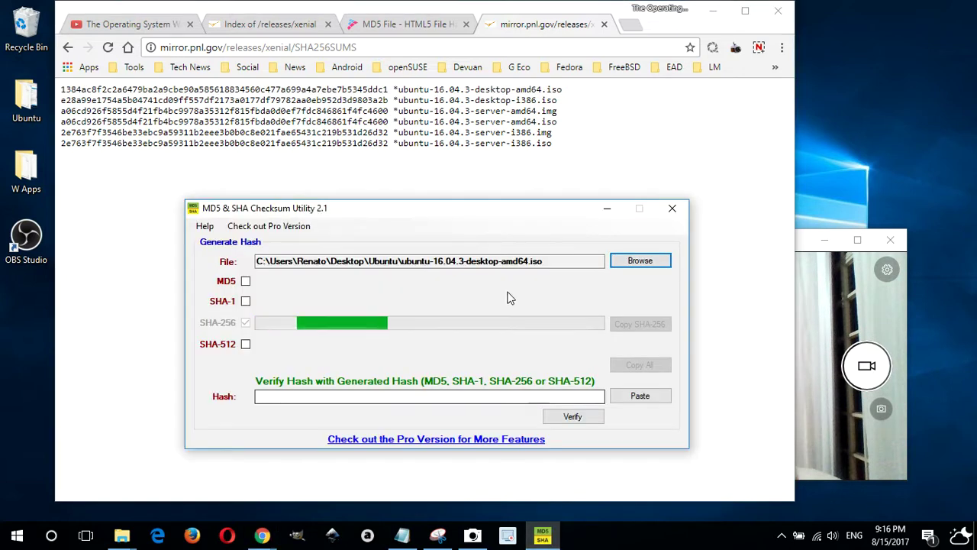
drag(471, 215, 384, 206)
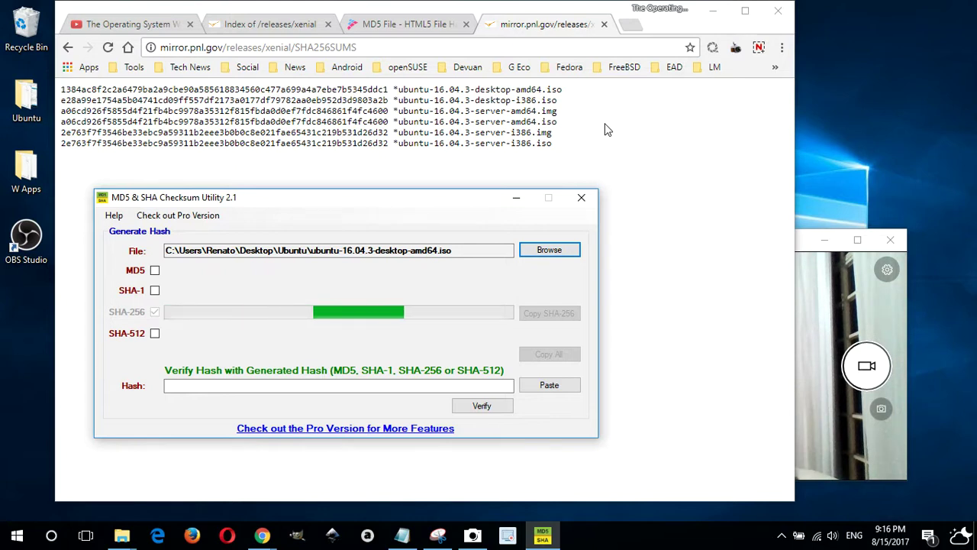
drag(352, 192, 320, 191)
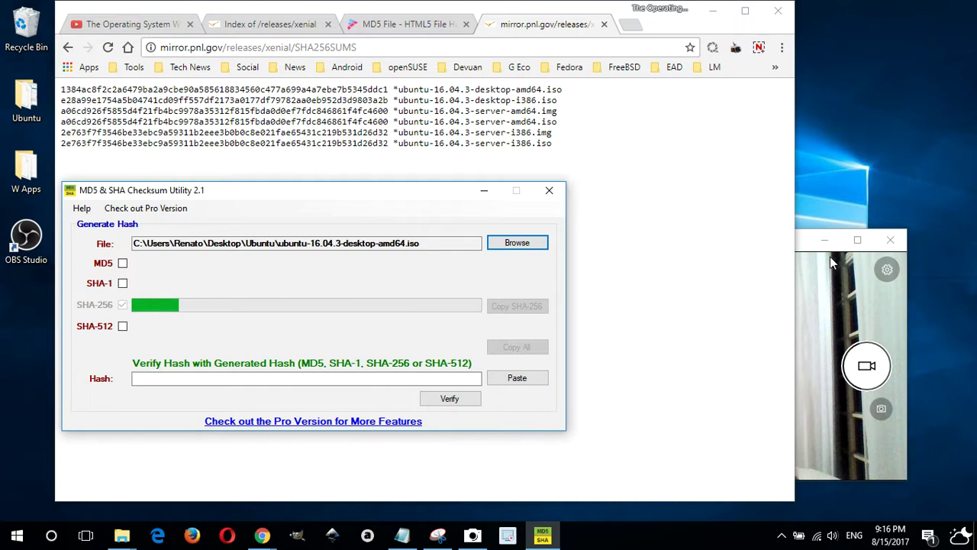
click(810, 255)
drag(806, 266, 825, 244)
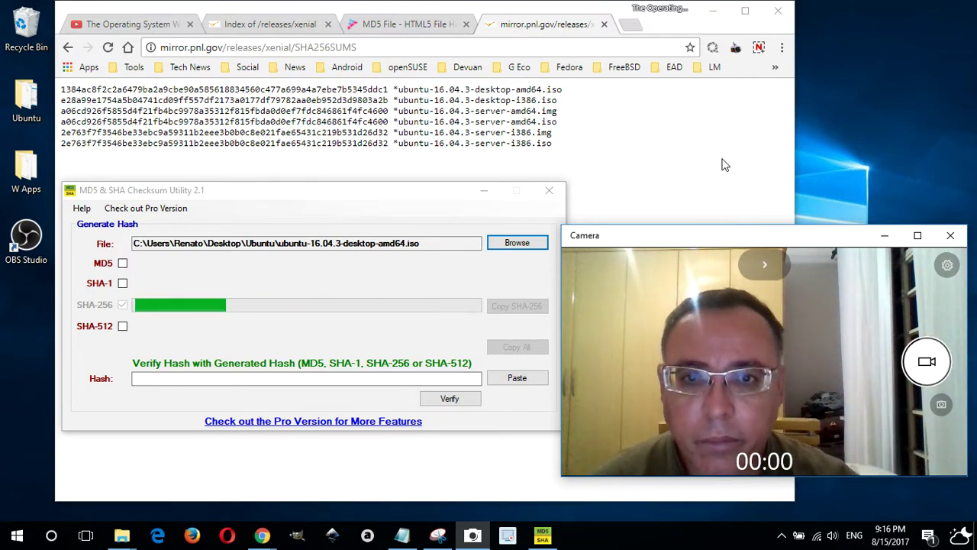
- Copy the SHA-256 hash of ubuntu-16.04.3-desktop-amd64.iso from the SHA256SUMS page, without the file name, and deselect it
click(391, 86)
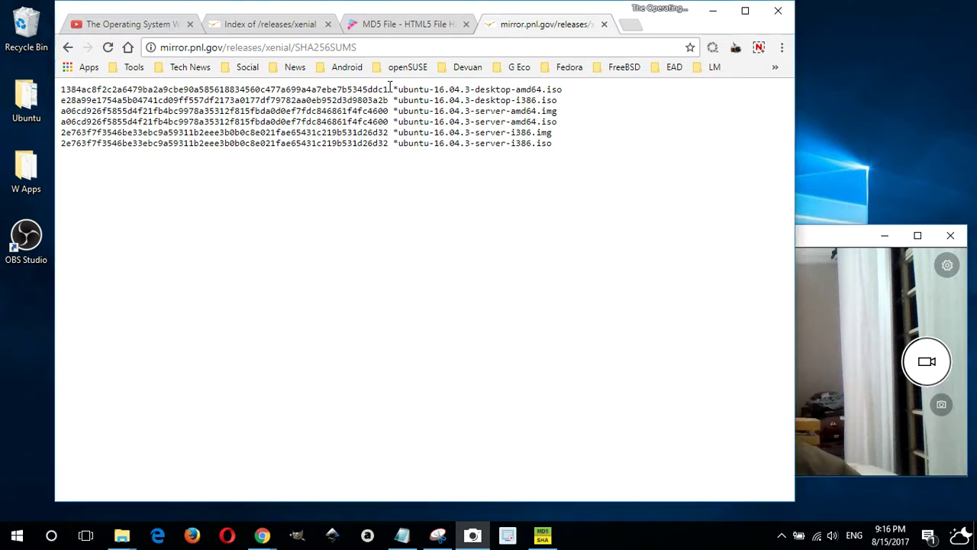
drag(390, 86, 99, 89)
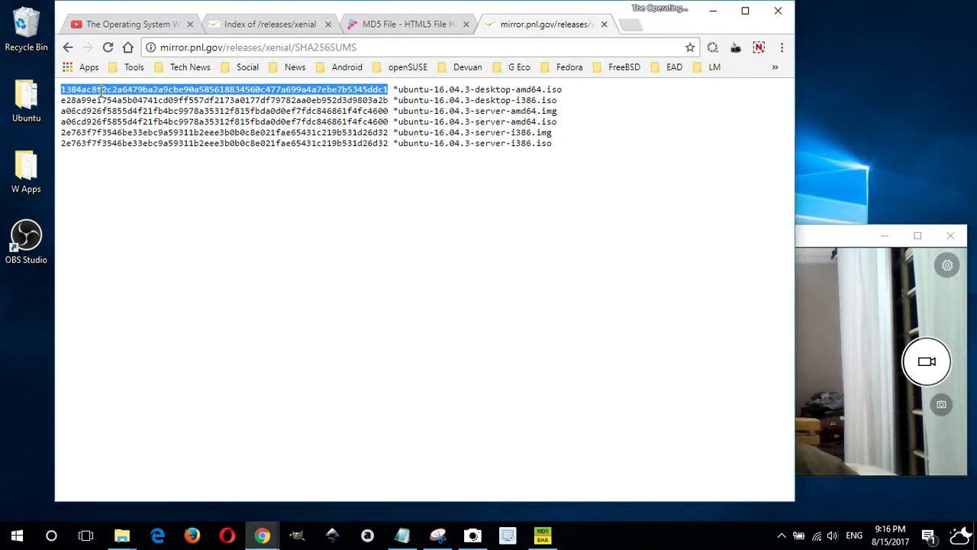
right_click(102, 90)
click(164, 103)
click(313, 216)
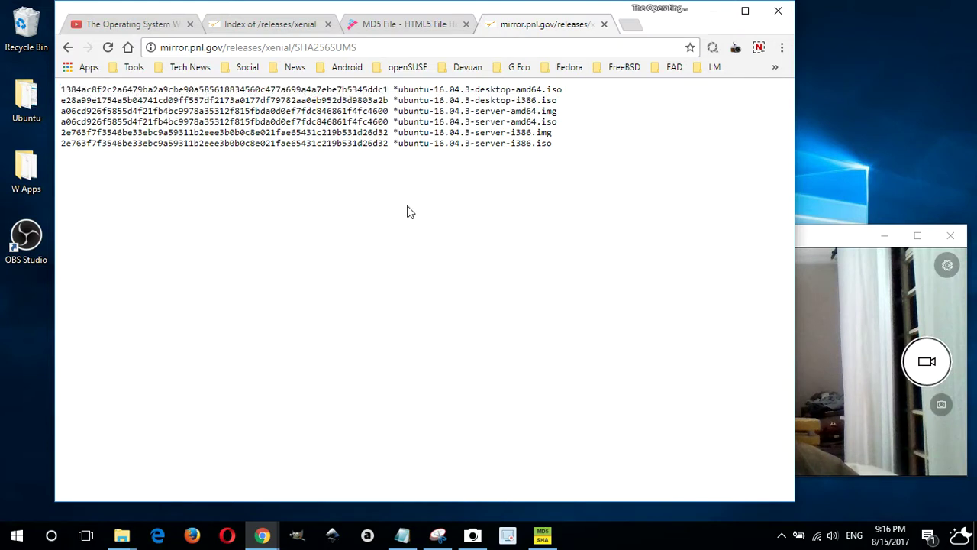
- Bring the checksum utility and the Camera window back in front of the browser and reposition them without overlap
click(542, 534)
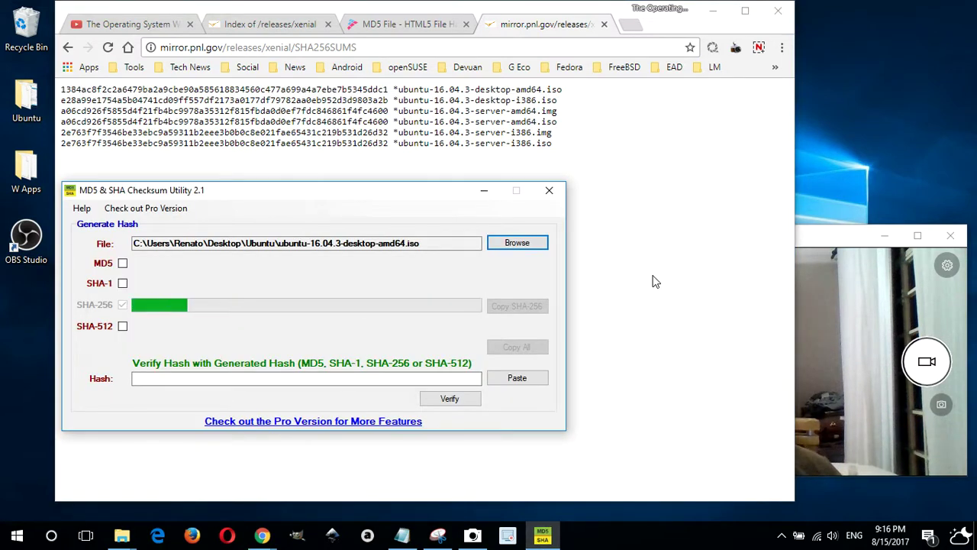
click(854, 239)
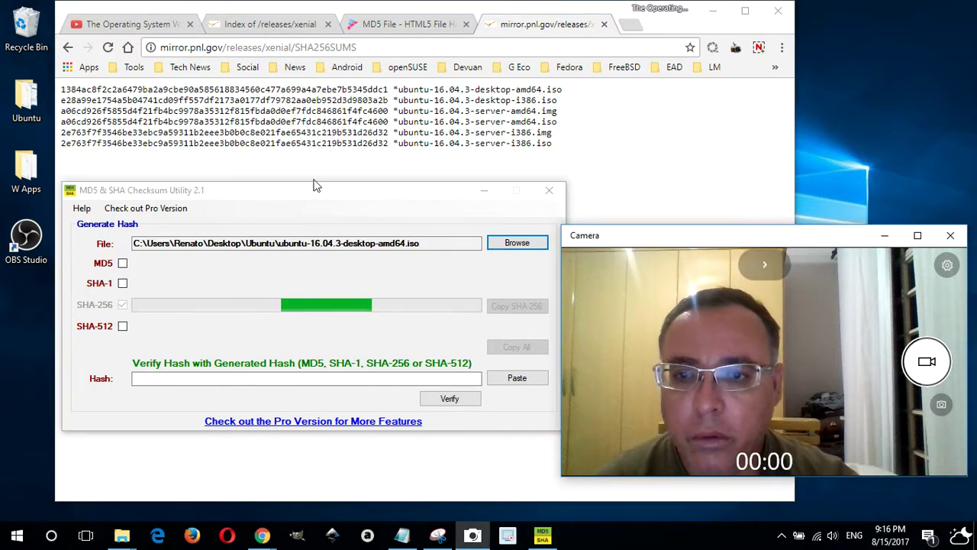
drag(317, 185, 248, 222)
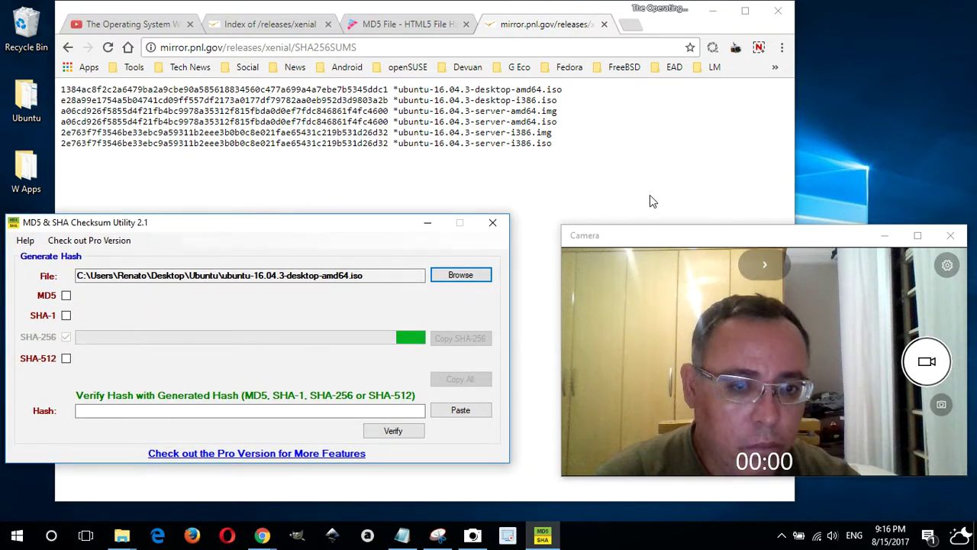
drag(687, 237, 659, 219)
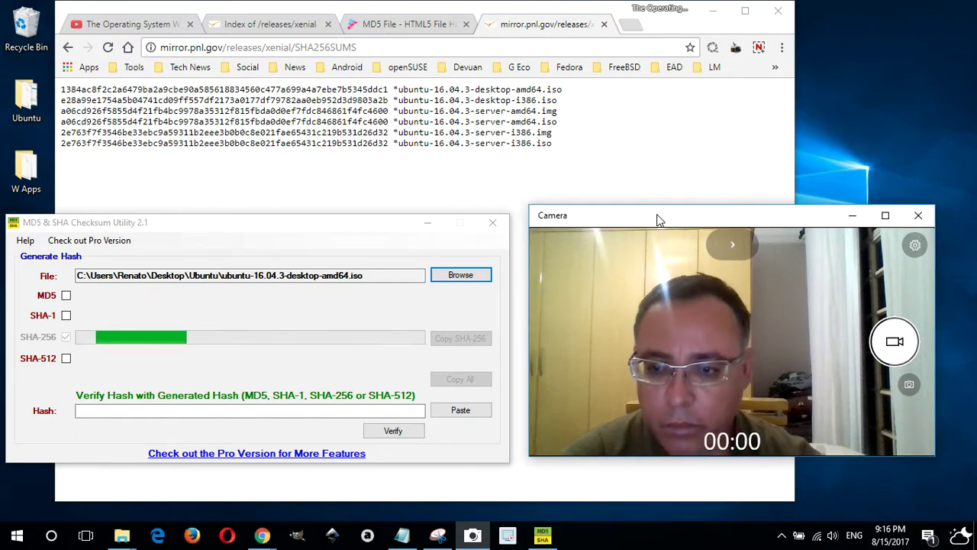
- Paste the copied SHA-256 hash into the checksum utility, verify it against the generated hash, and move the result message off the utility's fields
click(225, 411)
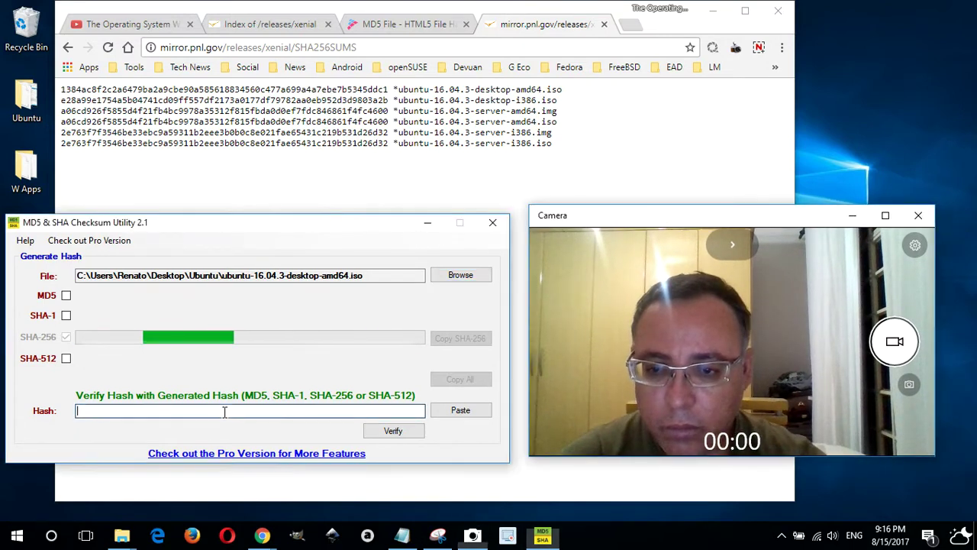
right_click(224, 412)
click(275, 277)
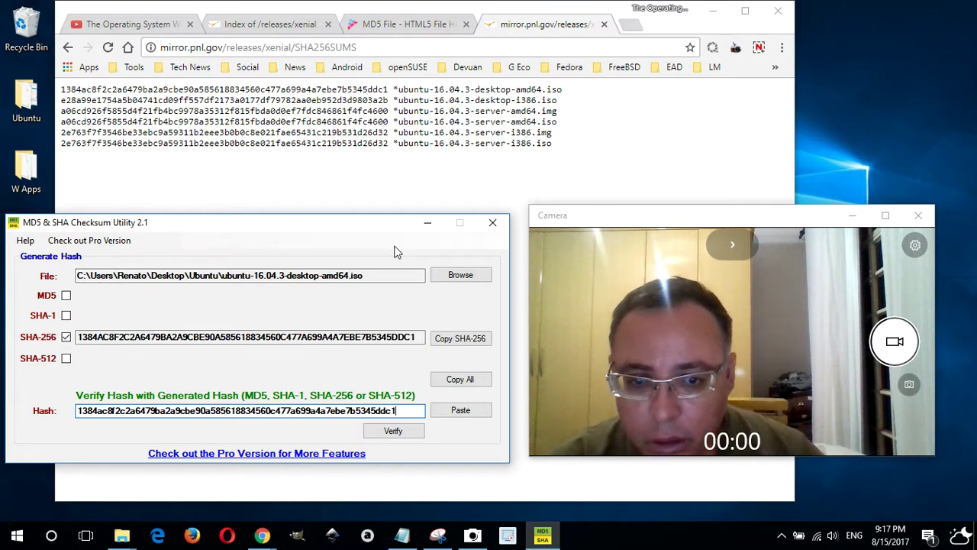
click(403, 433)
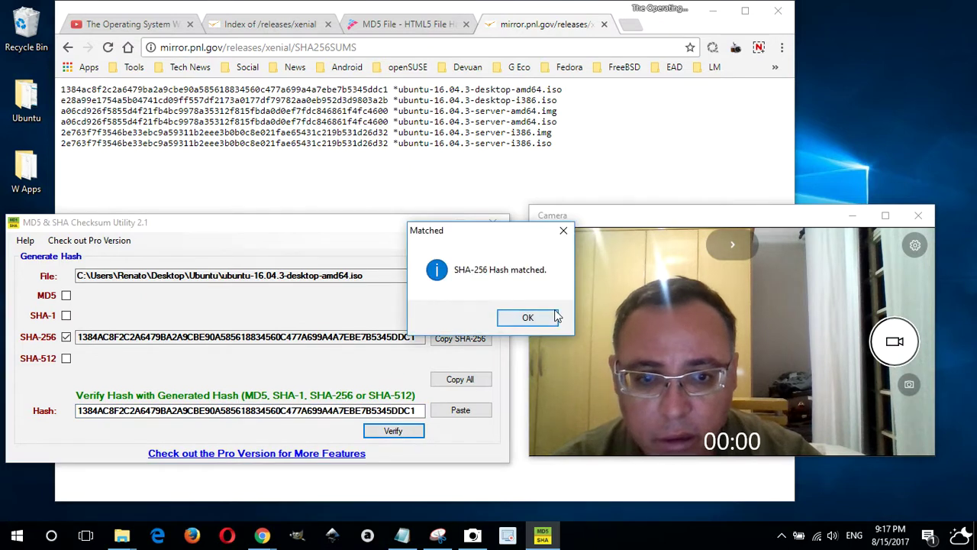
drag(492, 233, 436, 165)
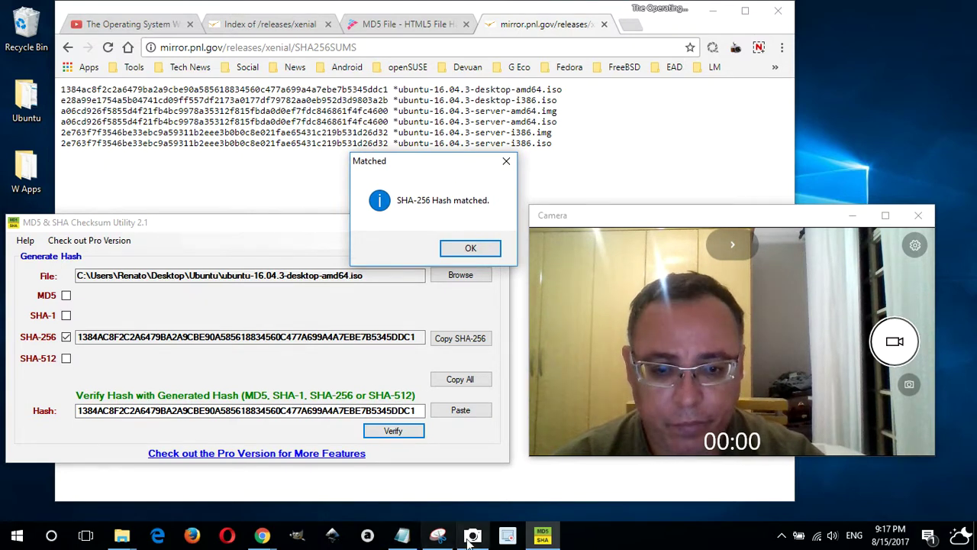
- Take a full-screen snip of the verification result with Snipping Tool, save it as PNG file 8, and close Snipping Tool
click(438, 535)
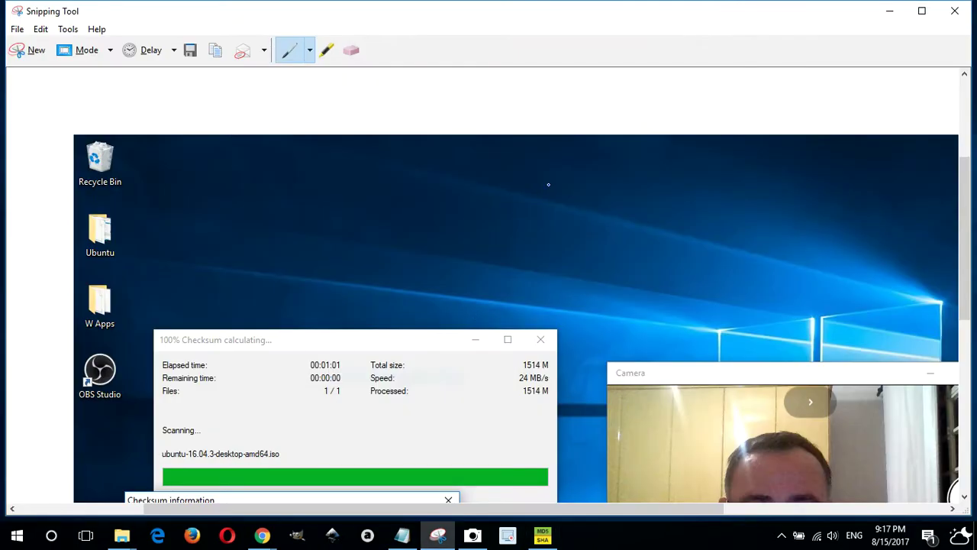
click(888, 10)
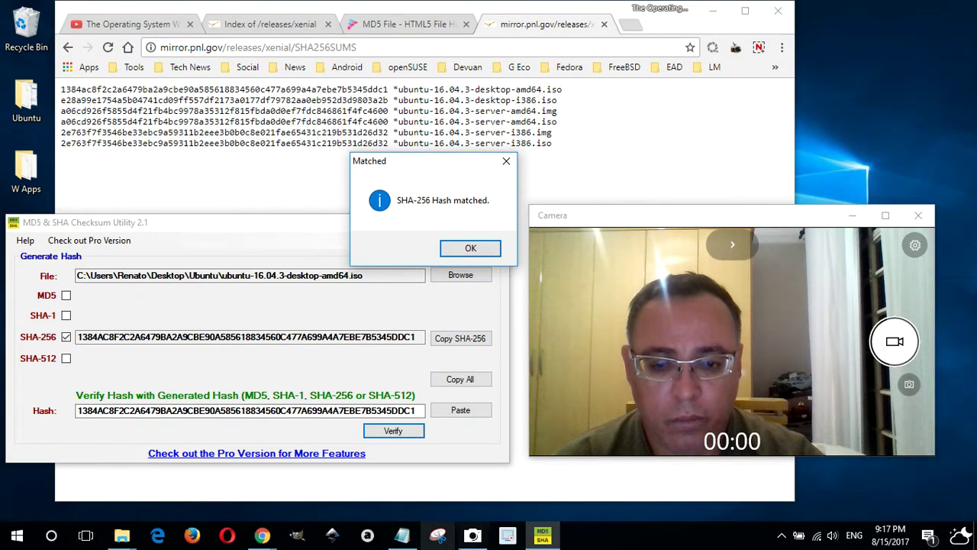
click(474, 535)
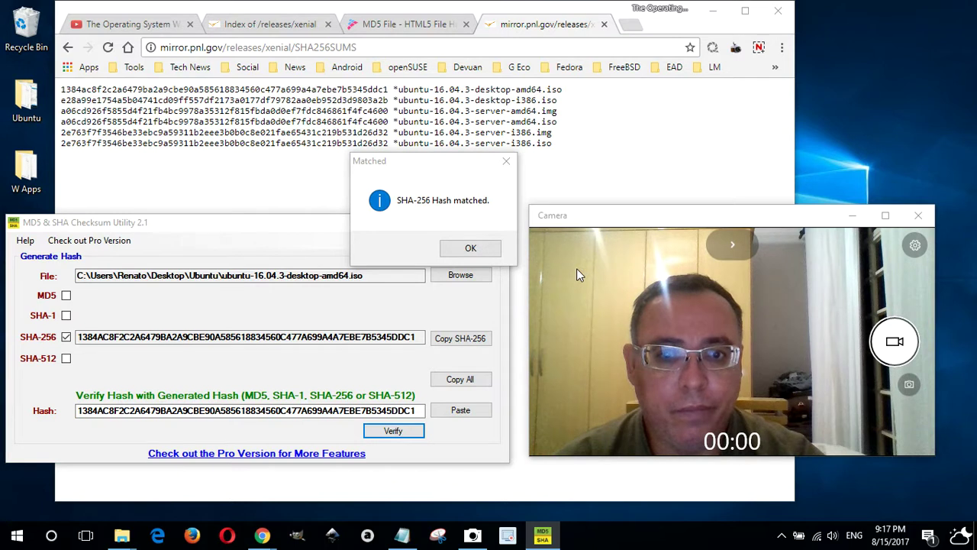
click(324, 172)
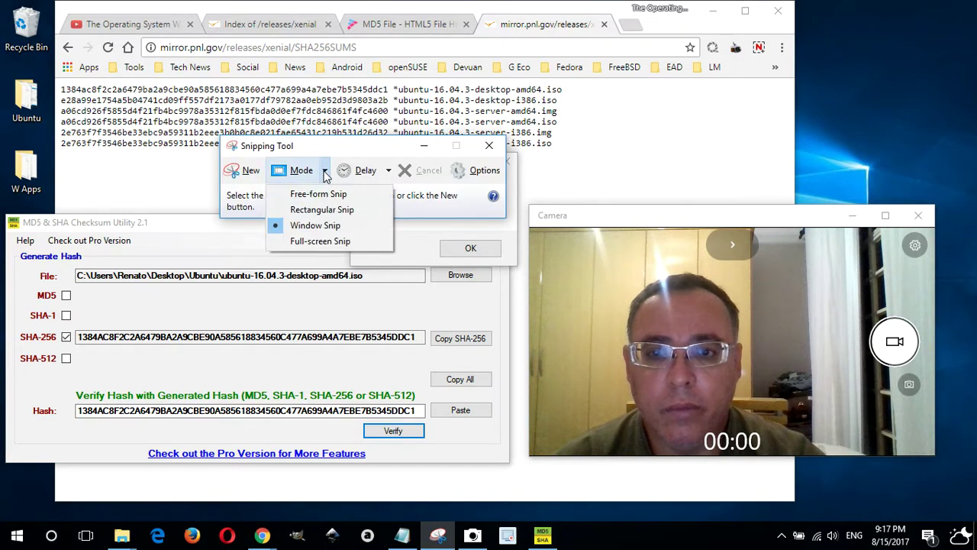
click(336, 241)
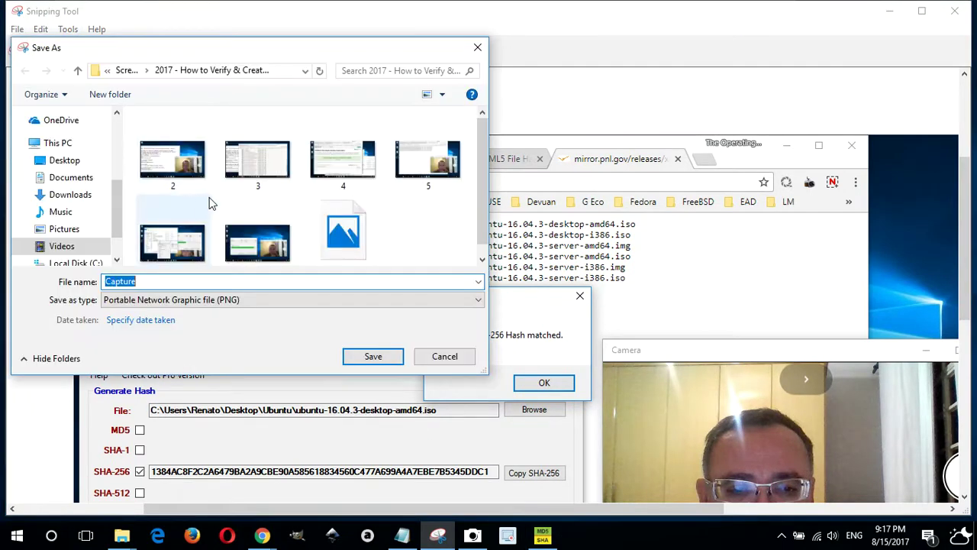
text(8)
key(Return)
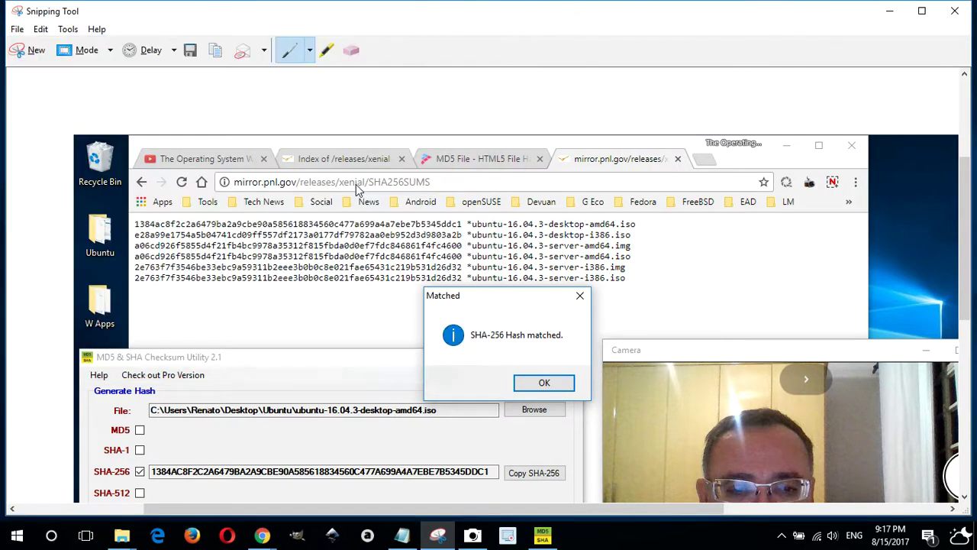
click(955, 11)
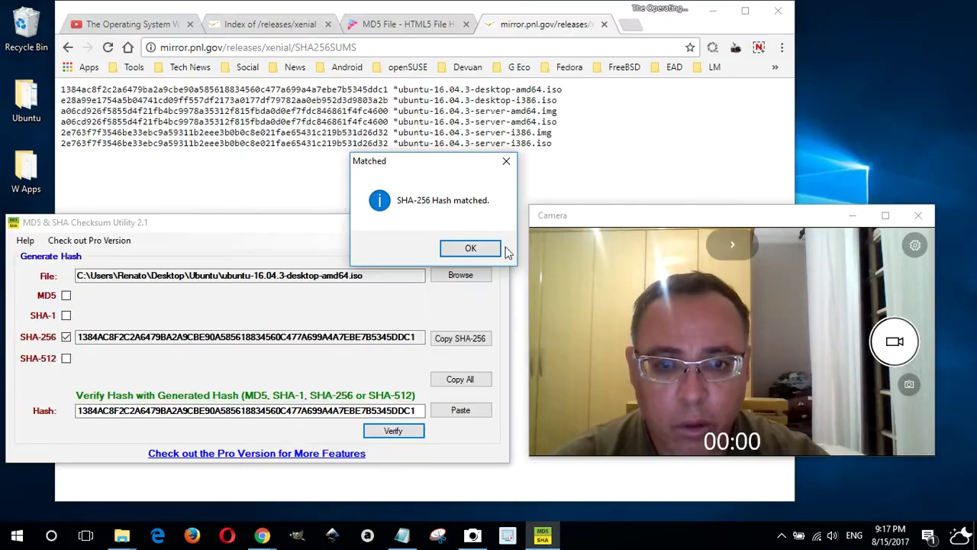
- Dismiss the verification result, close the checksum utility, and show the MD5 File calculator page in Chrome
click(472, 251)
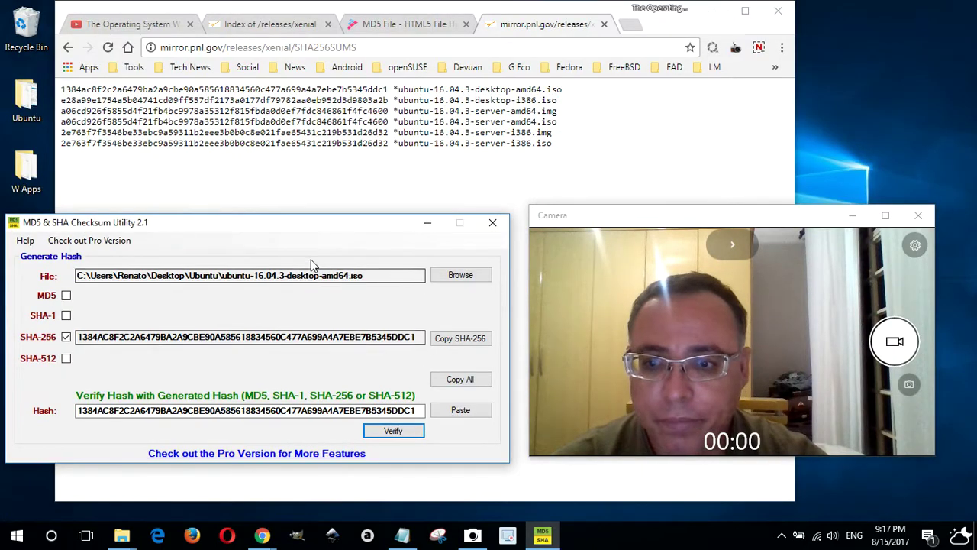
click(492, 222)
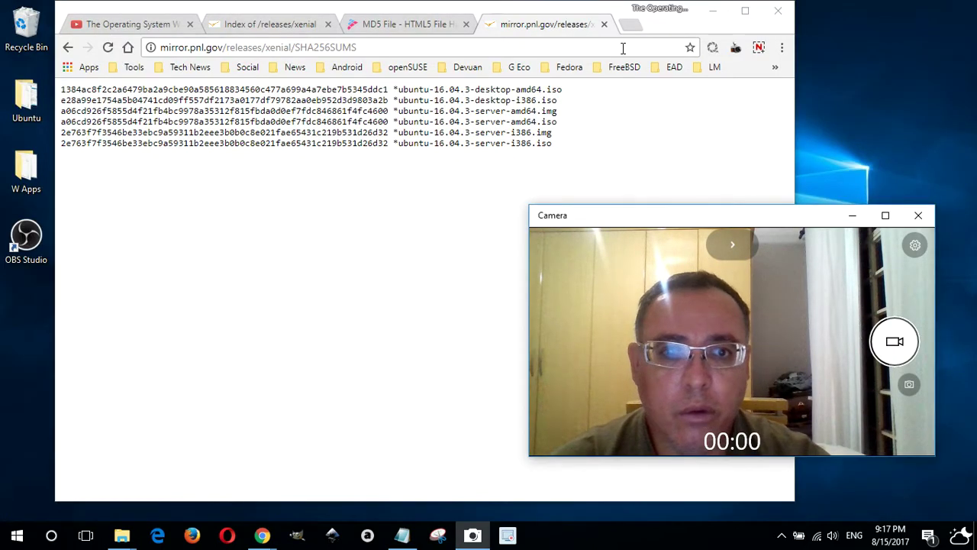
click(429, 24)
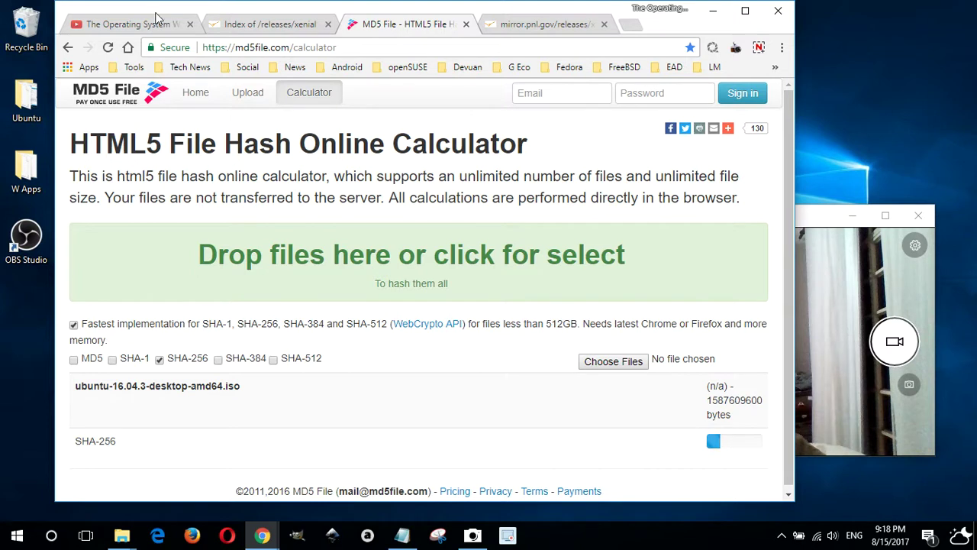
- Open the Rufus website in a new Chrome tab from the Tools bookmarks and minimize the browser
click(717, 17)
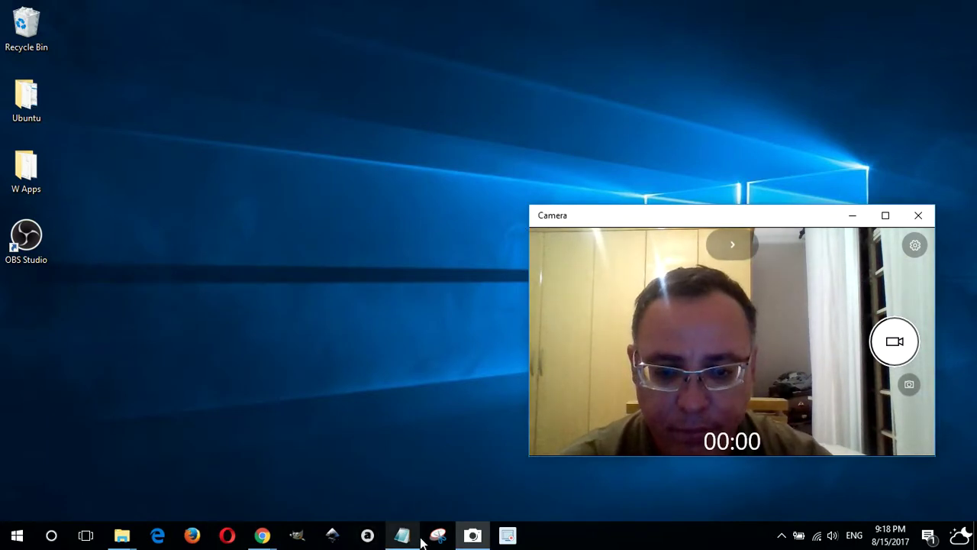
click(262, 536)
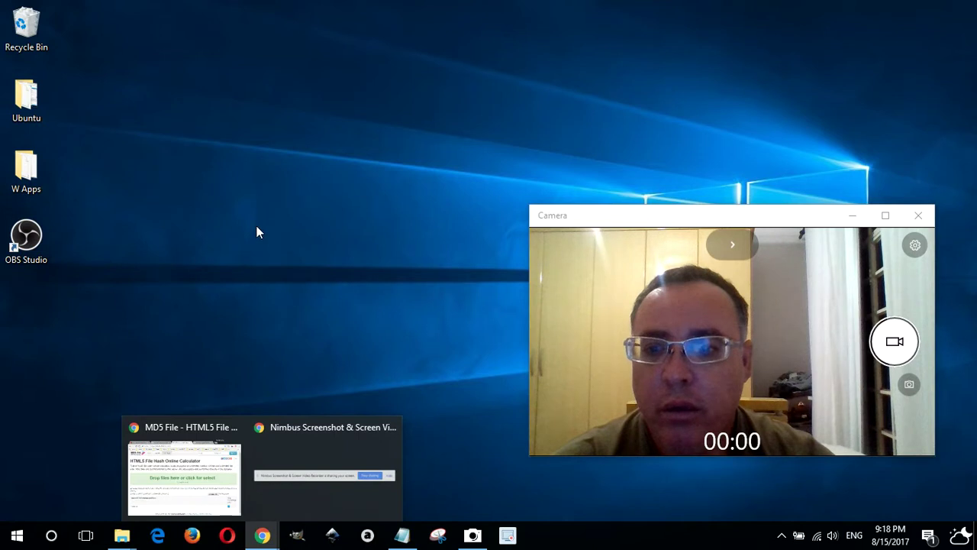
click(206, 491)
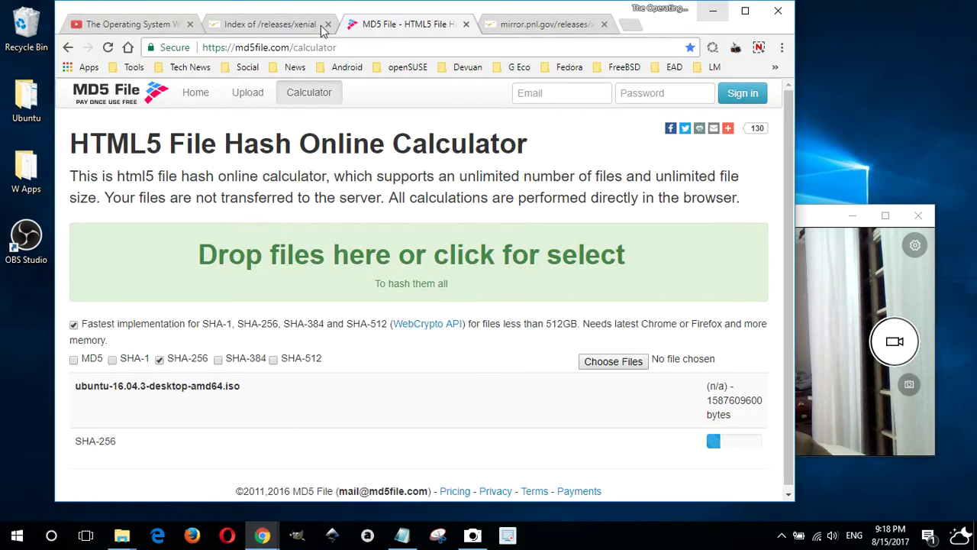
click(631, 24)
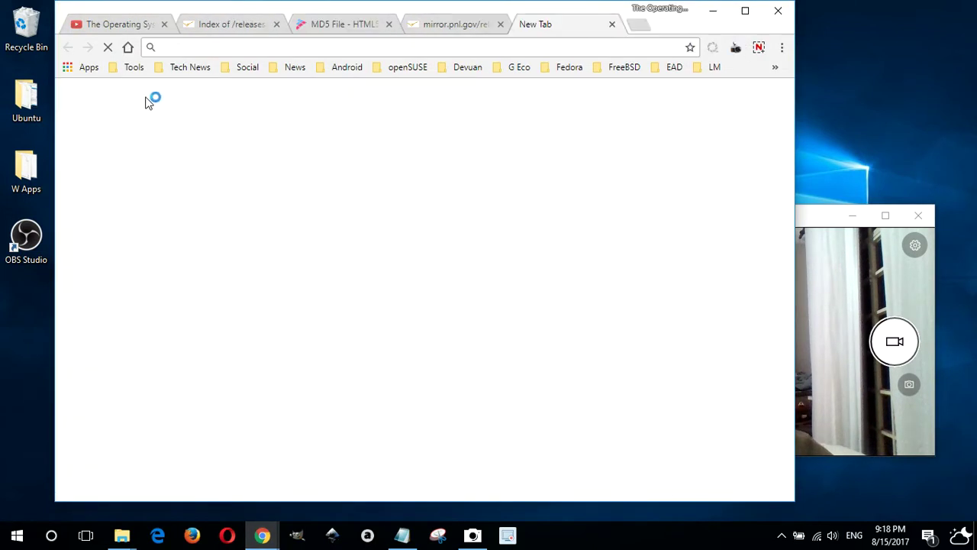
click(134, 67)
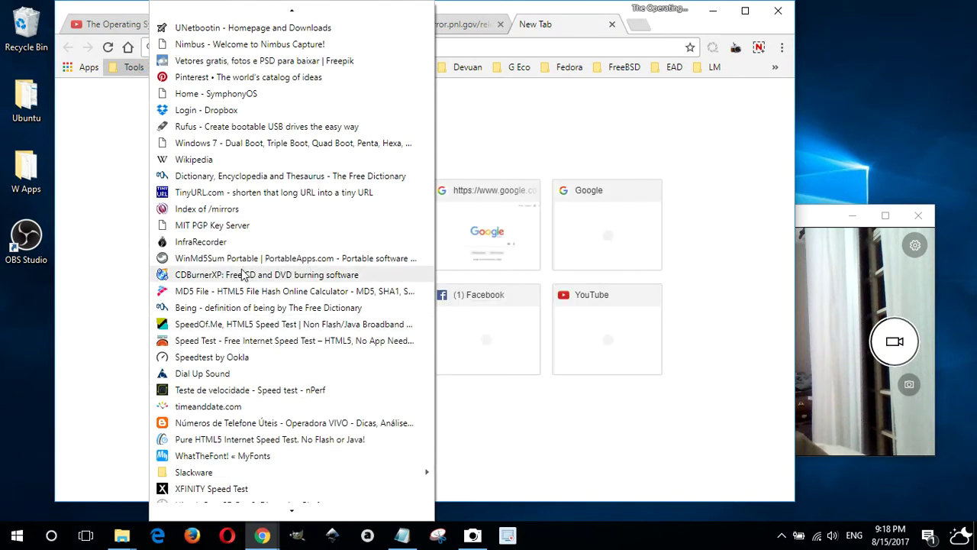
click(220, 127)
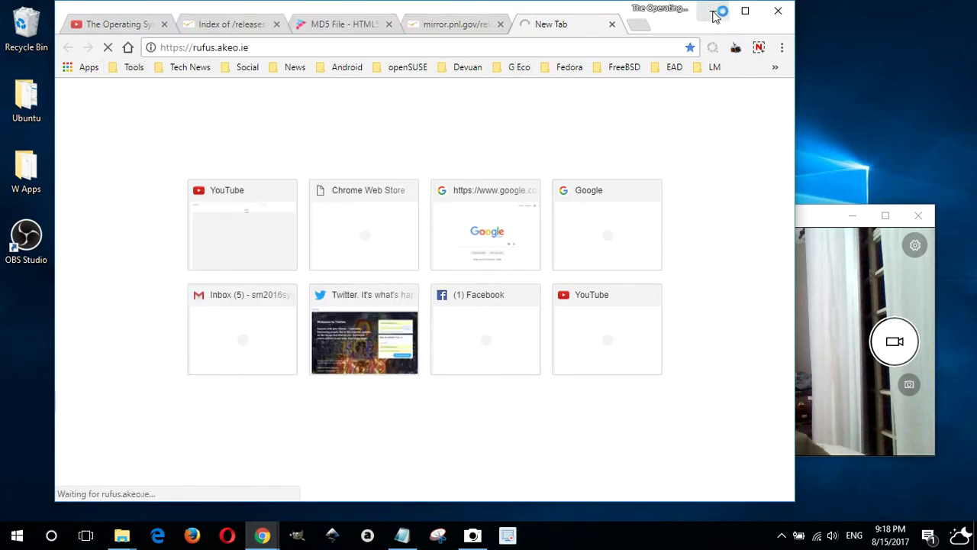
click(713, 11)
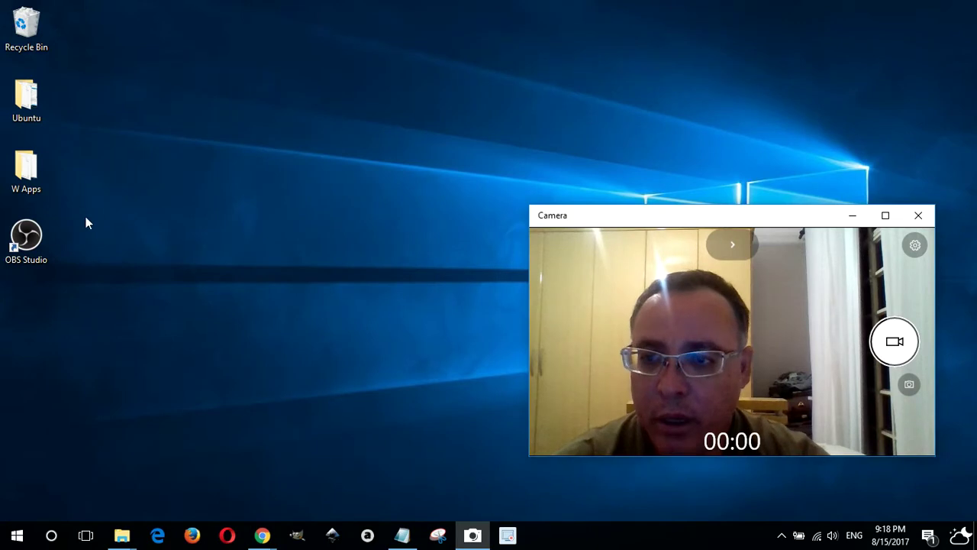
- Switch to File Explorer, open the Downloads folder, and launch rufus-2.16
mouse_move(122, 541)
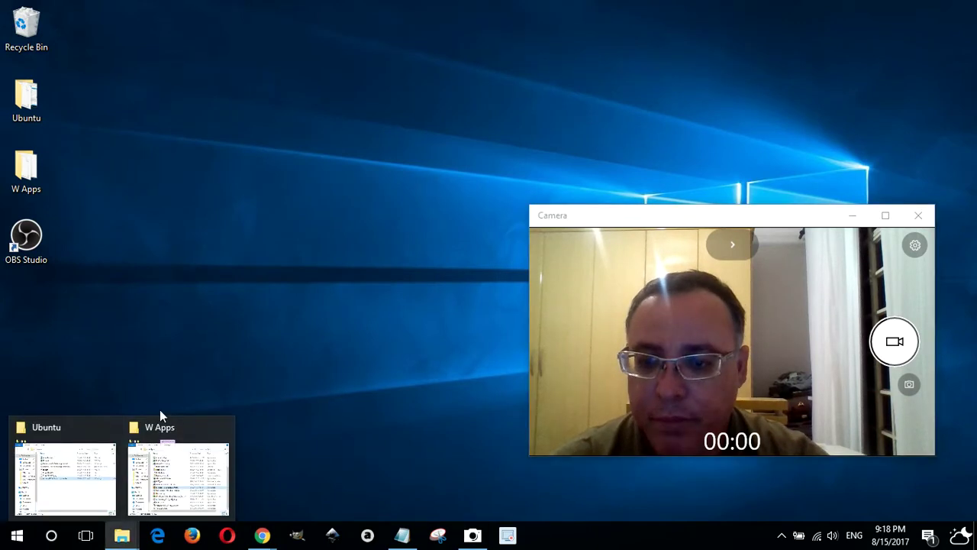
mouse_move(87, 486)
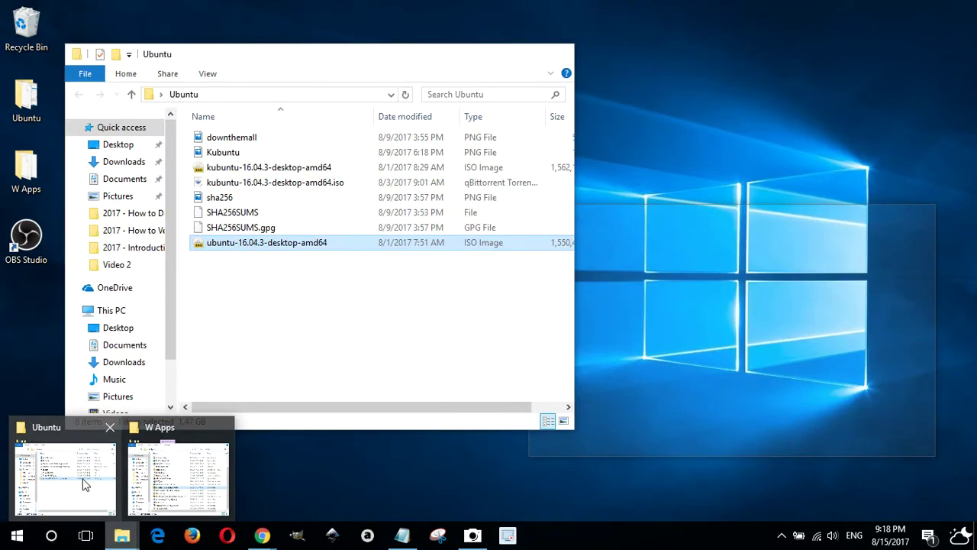
click(86, 486)
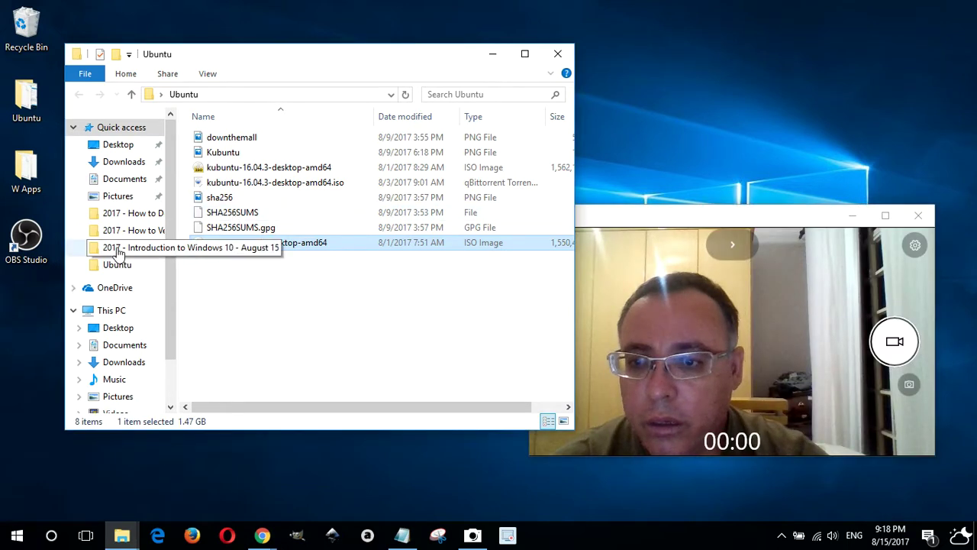
click(119, 363)
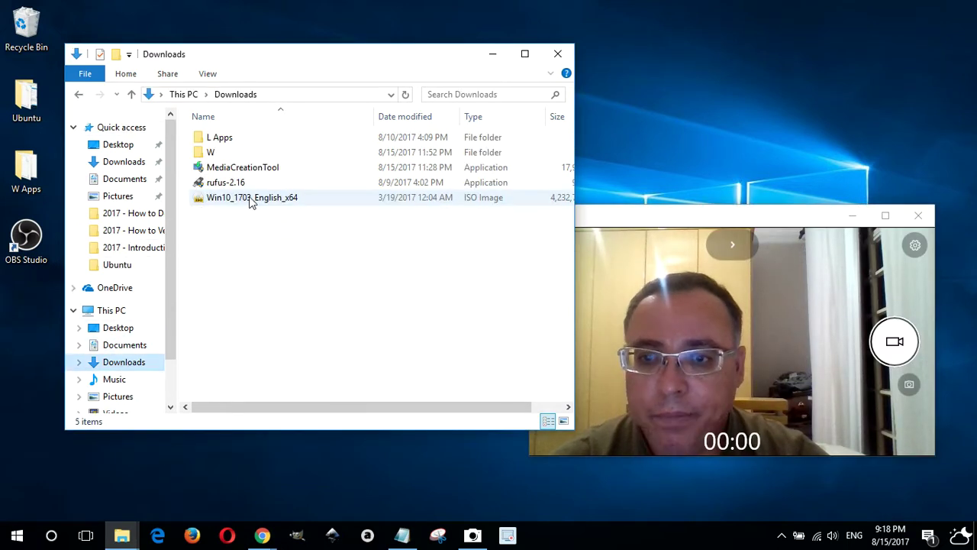
double_click(227, 183)
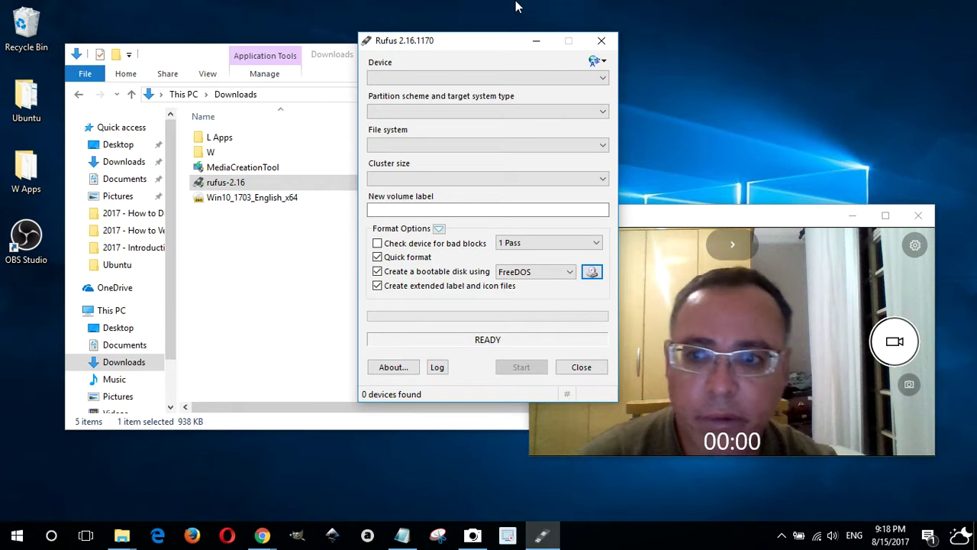
- Close the folder window of the 8GB (E:) drive, minimize the Downloads window, and reposition Rufus clear of the Camera window
drag(511, 37, 304, 91)
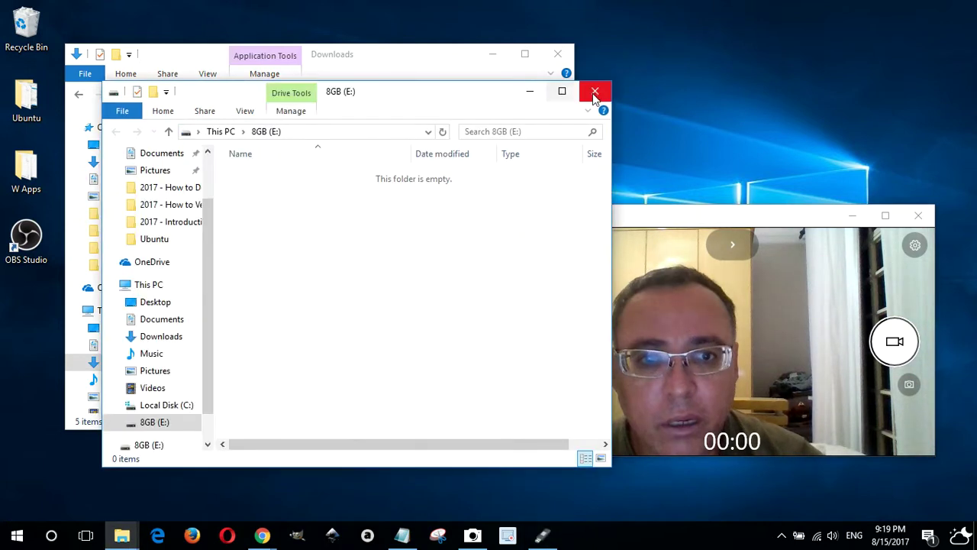
click(591, 89)
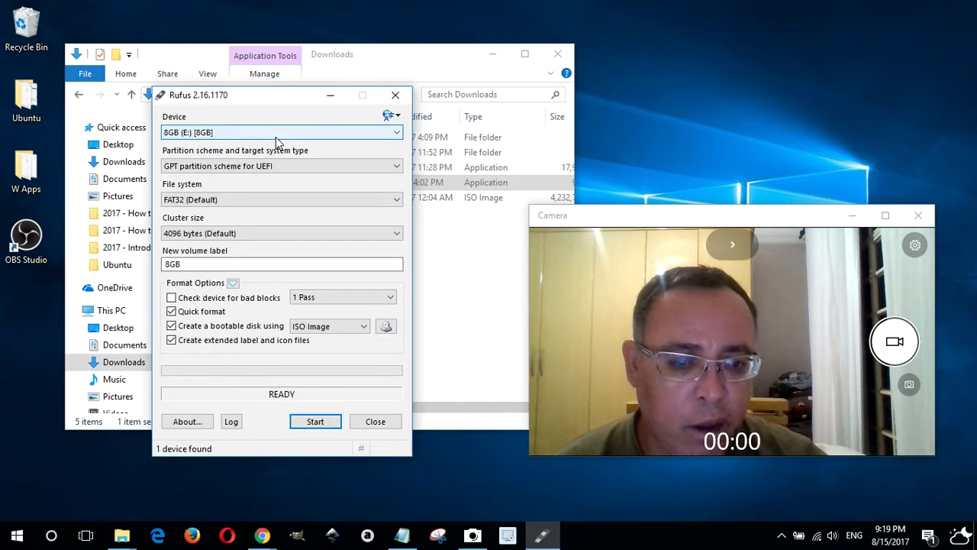
click(492, 54)
drag(284, 99, 296, 82)
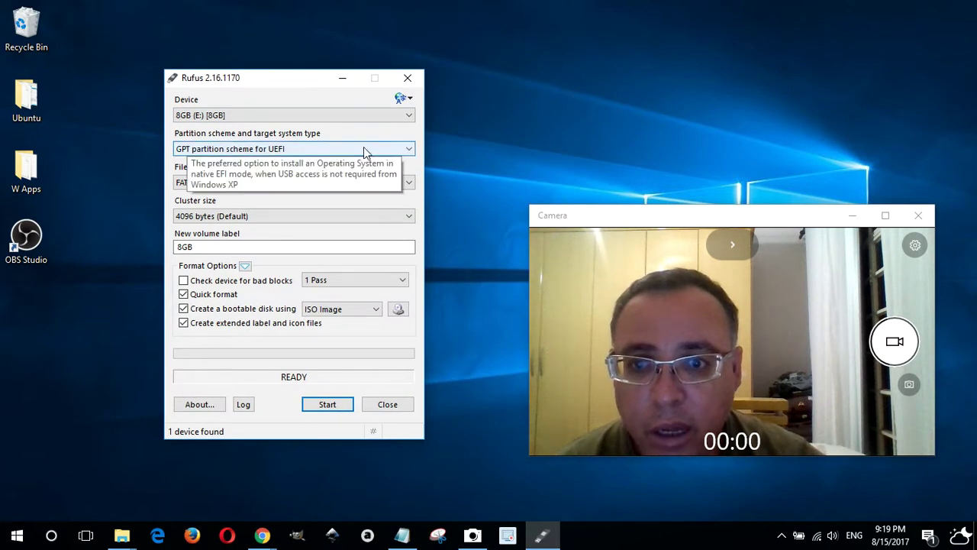
- Choose the MBR partition scheme for BIOS or UEFI and load ubuntu-16.04.3-desktop-amd64 from the desktop's Ubuntu folder as the boot image
click(404, 149)
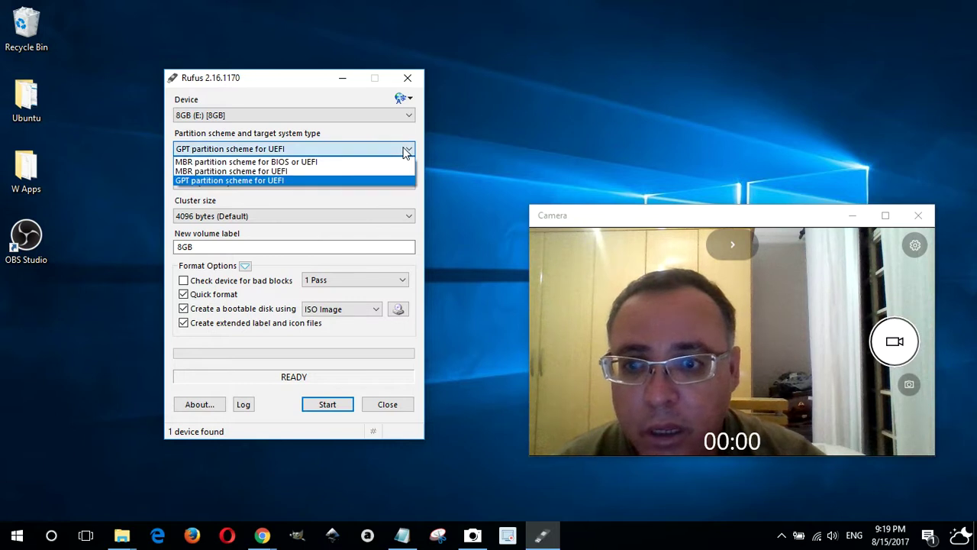
click(271, 162)
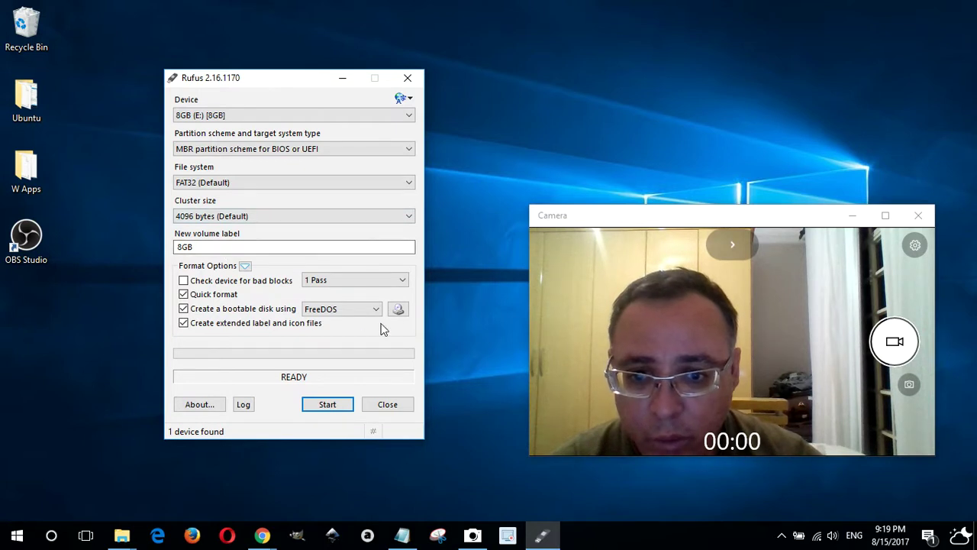
click(398, 314)
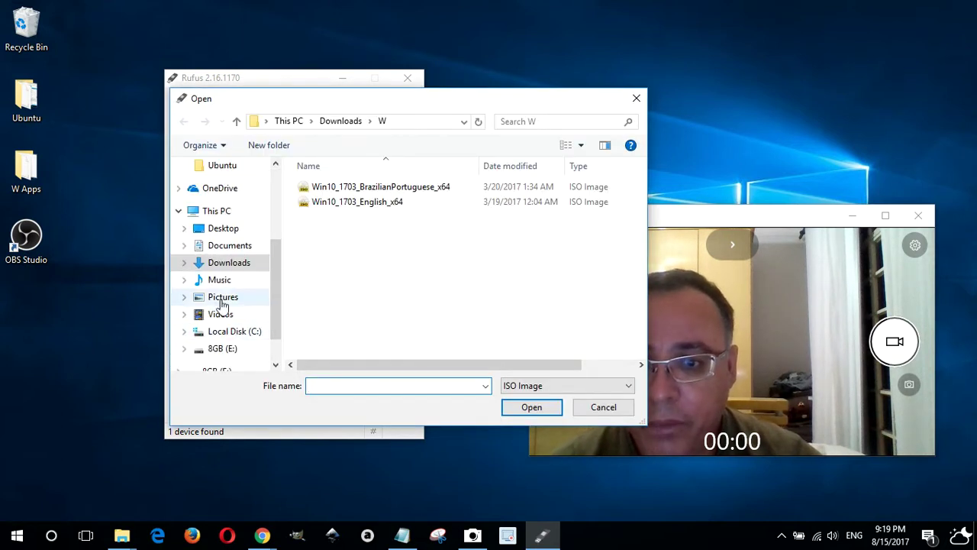
click(220, 229)
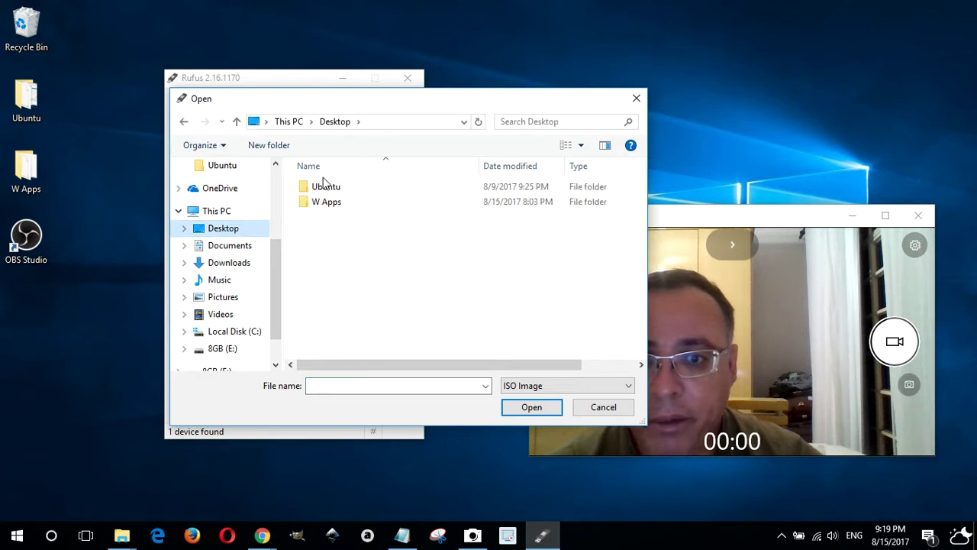
double_click(317, 189)
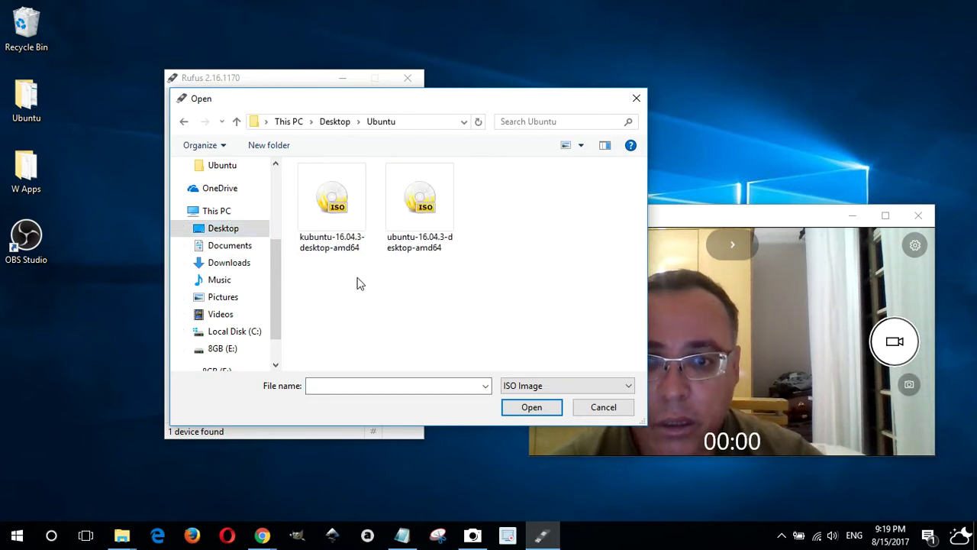
double_click(425, 203)
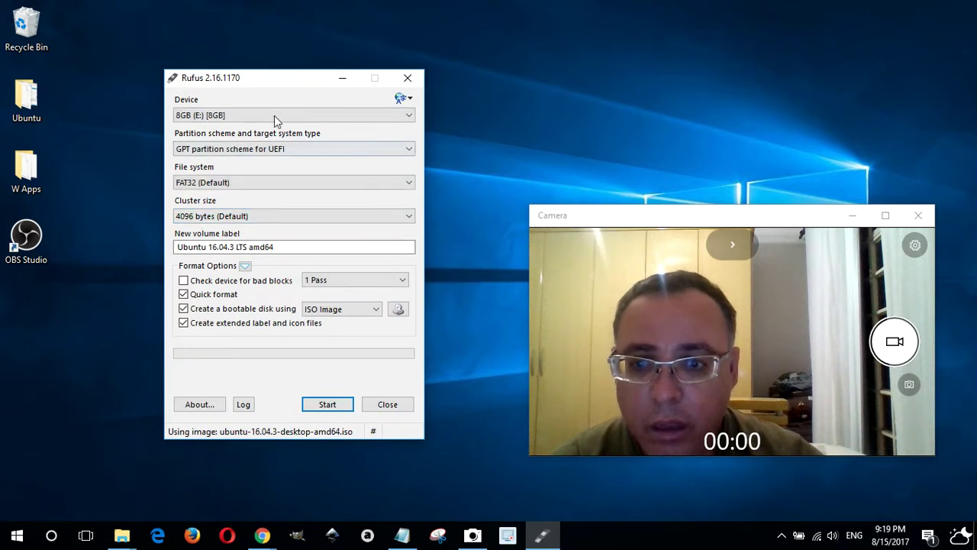
- Reposition the Rufus window, capture a full-screen snip with Snipping Tool, save it as 10, and close Snipping Tool
drag(275, 78, 295, 105)
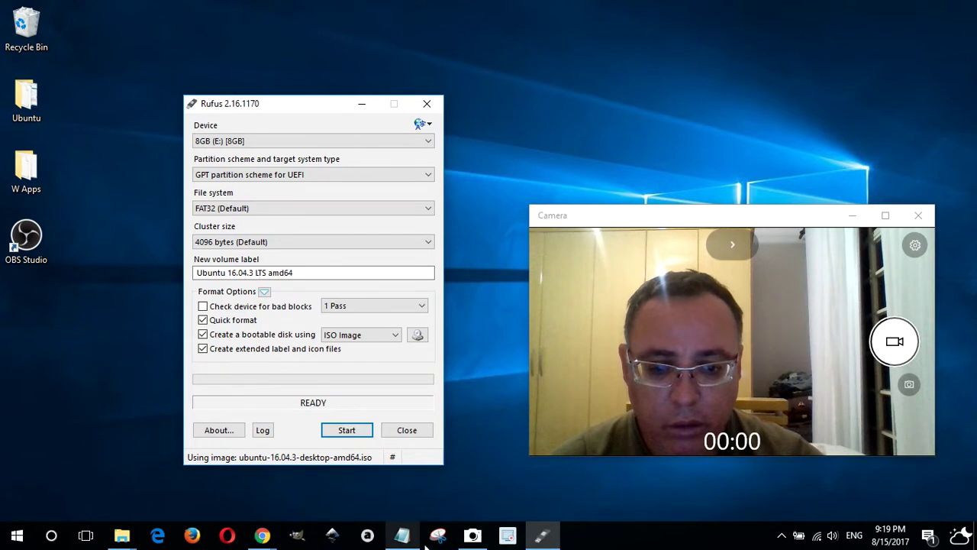
click(513, 288)
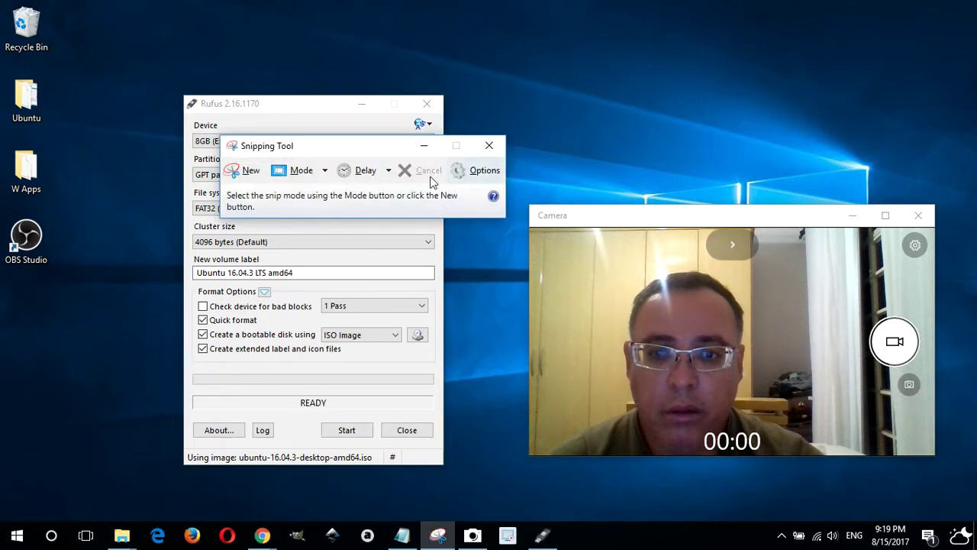
click(324, 171)
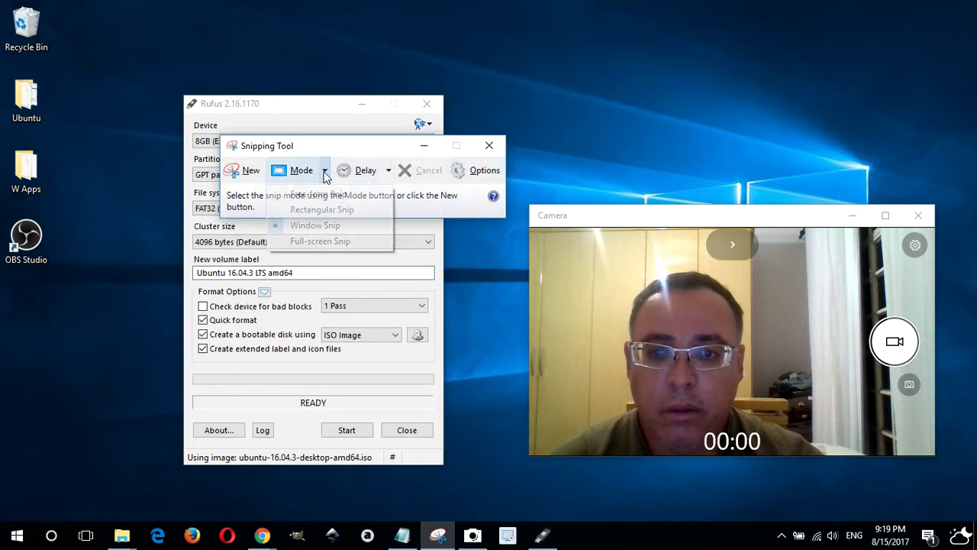
click(319, 242)
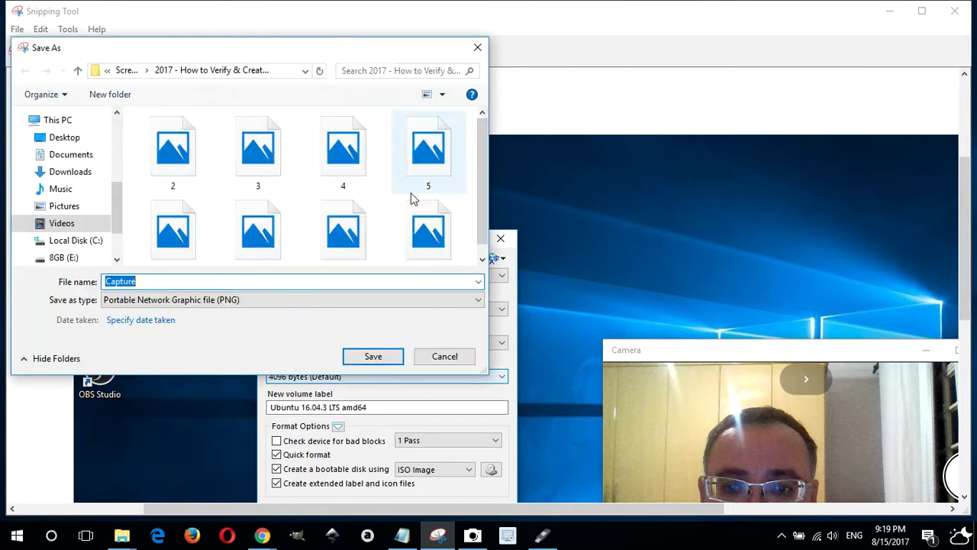
text(10)
key(Return)
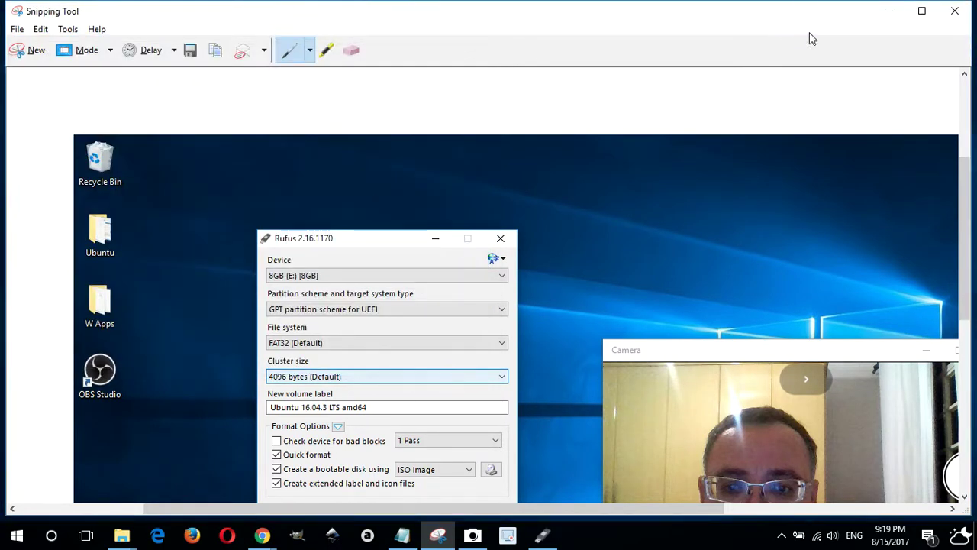
click(954, 11)
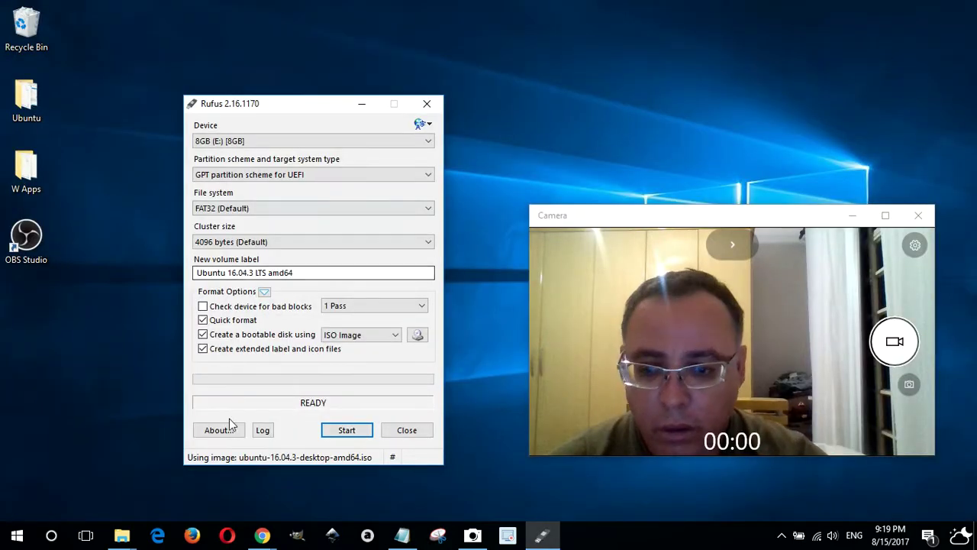
- Start the Rufus write process and save a full-screen snip of the ISOHybrid prompt as 11 with Snipping Tool
click(359, 426)
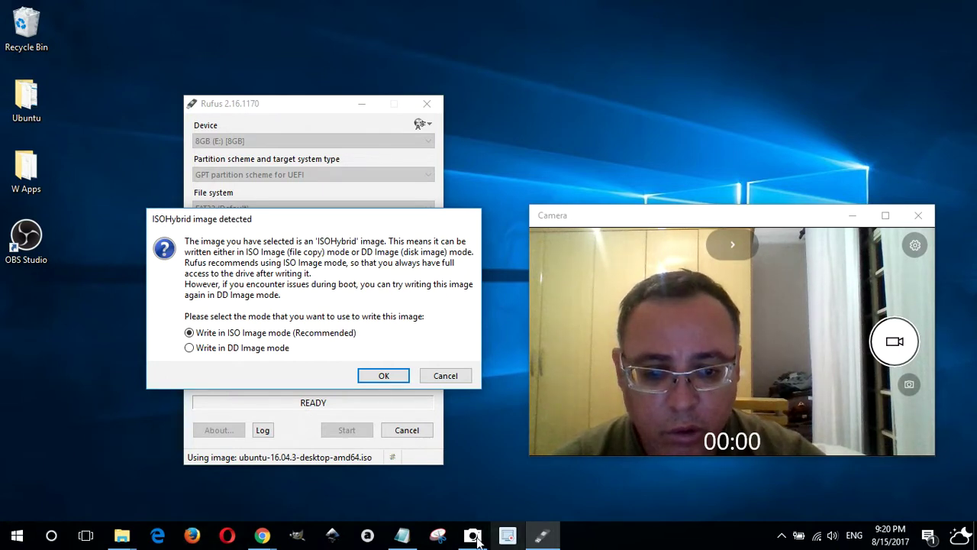
click(440, 536)
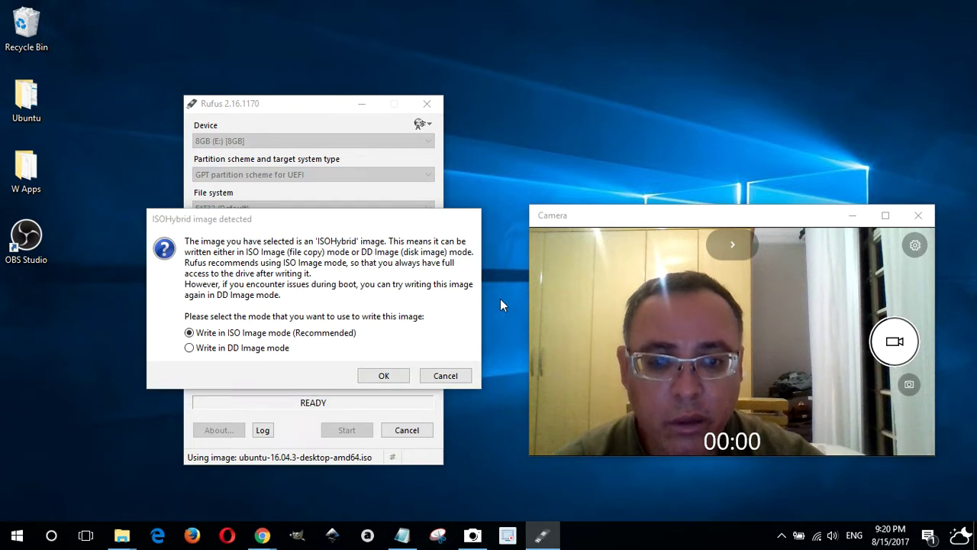
click(309, 171)
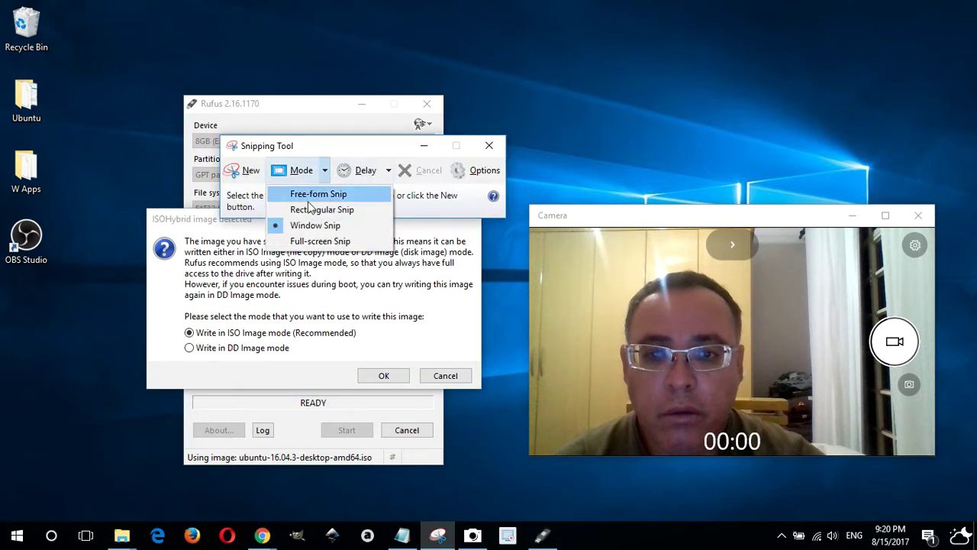
click(317, 241)
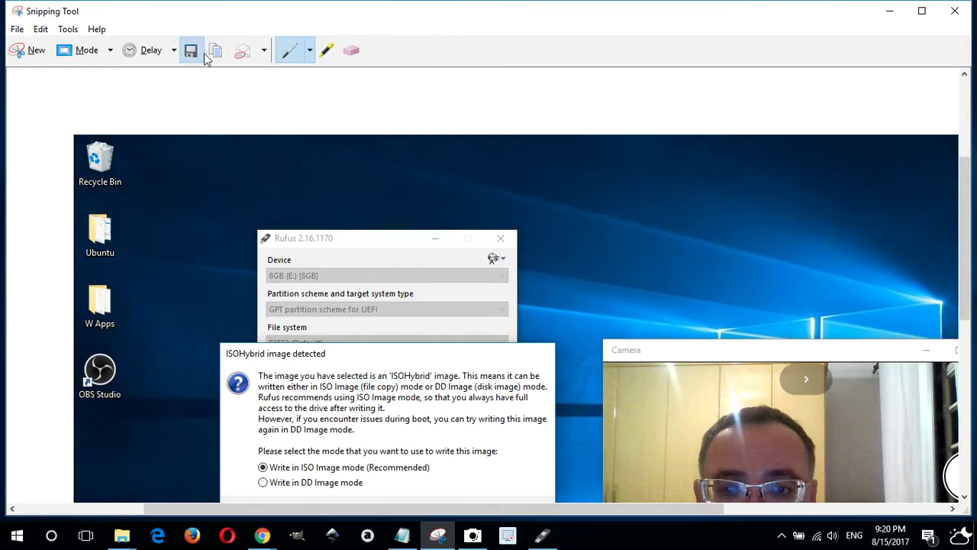
key(ctrl+s)
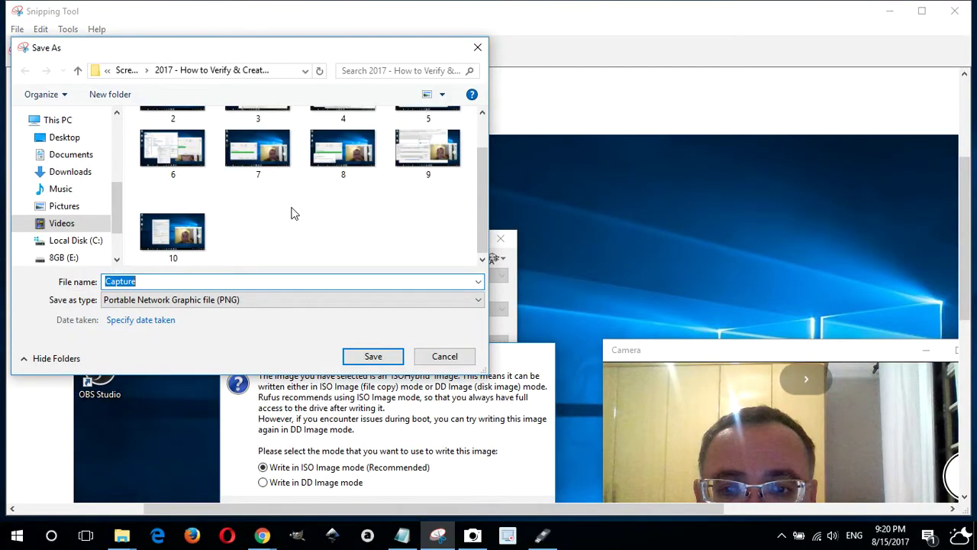
text(11)
key(Return)
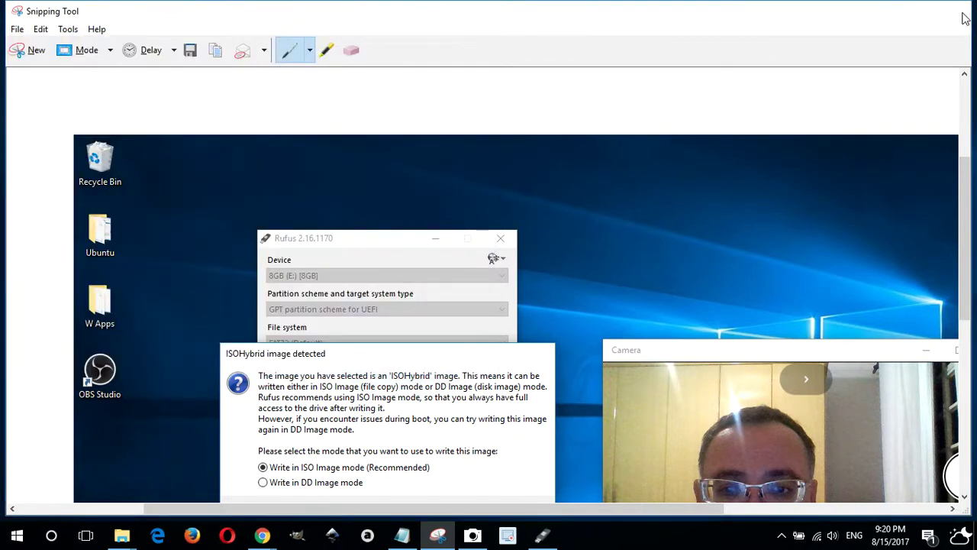
click(954, 10)
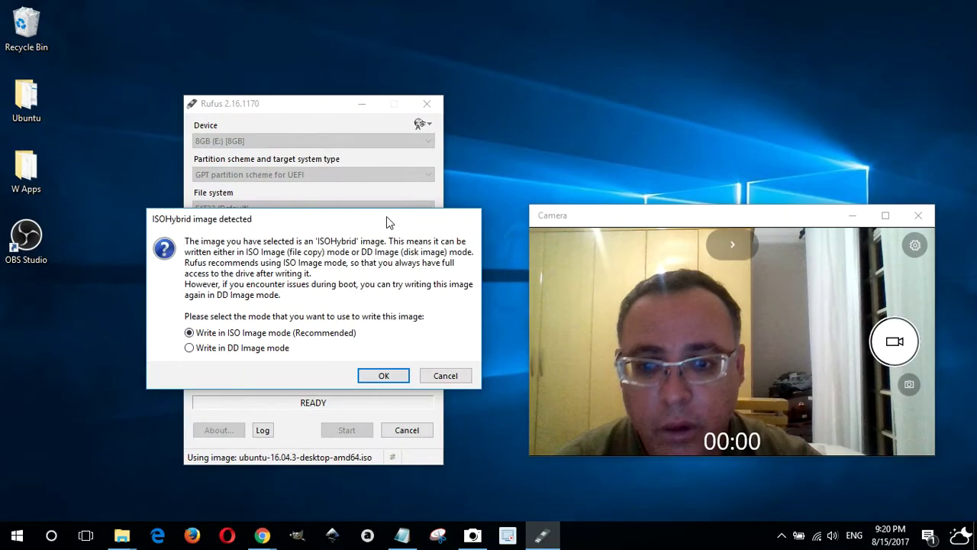
- Accept writing in ISO Image mode, move the data-loss warning over Rufus, and save a full-screen snip of it as PNG
click(384, 375)
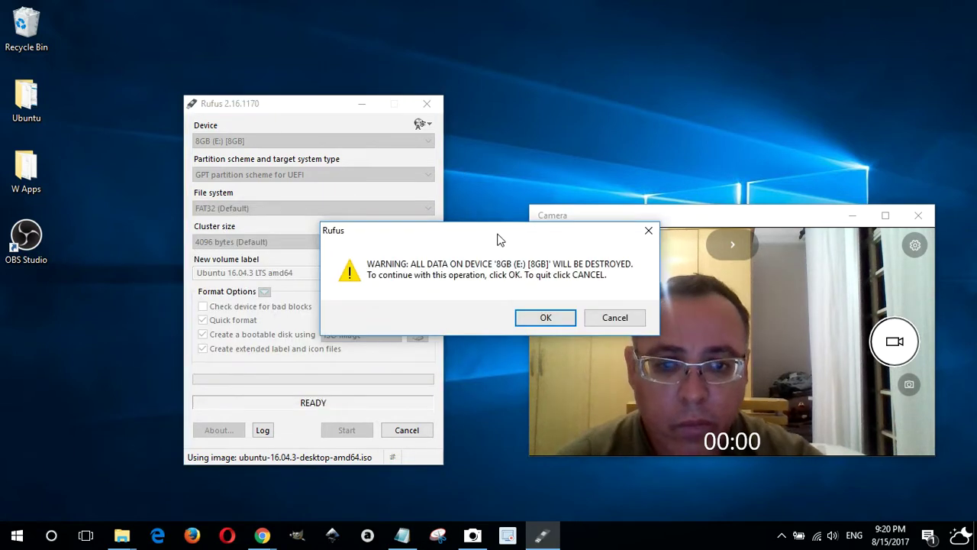
drag(469, 238, 307, 276)
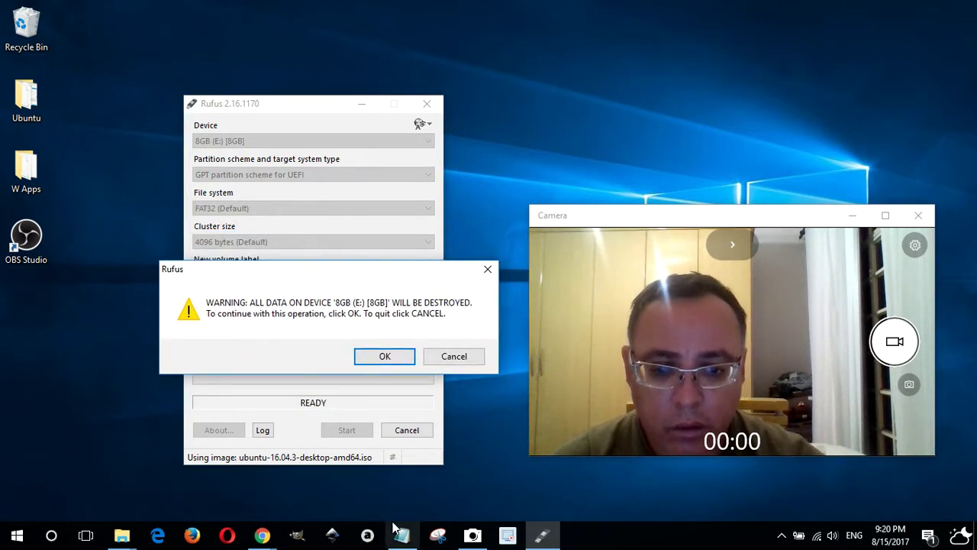
click(473, 537)
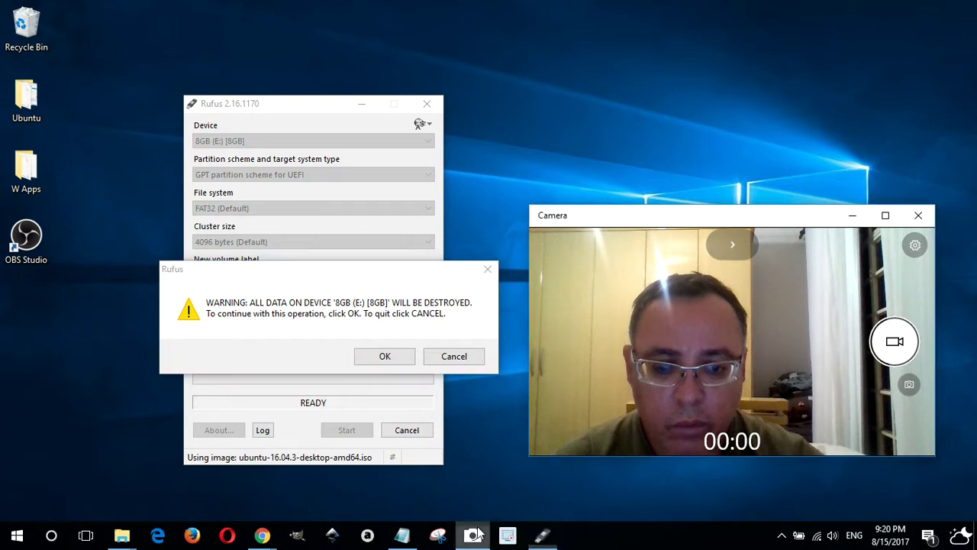
click(437, 537)
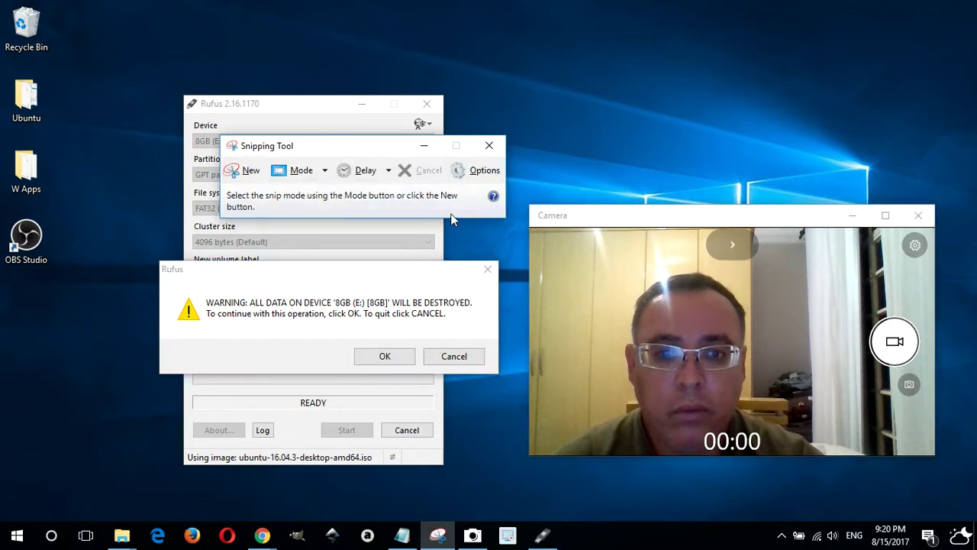
click(325, 170)
click(320, 238)
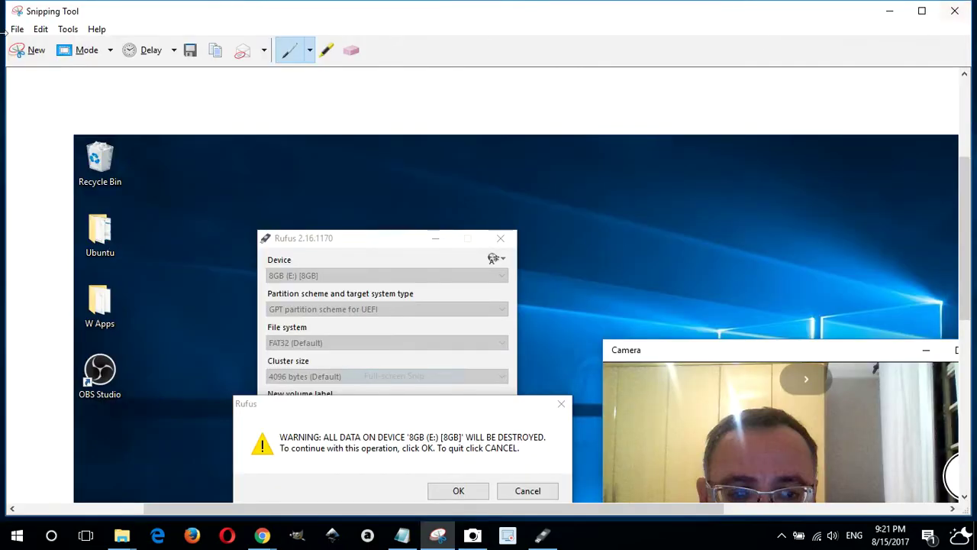
click(191, 50)
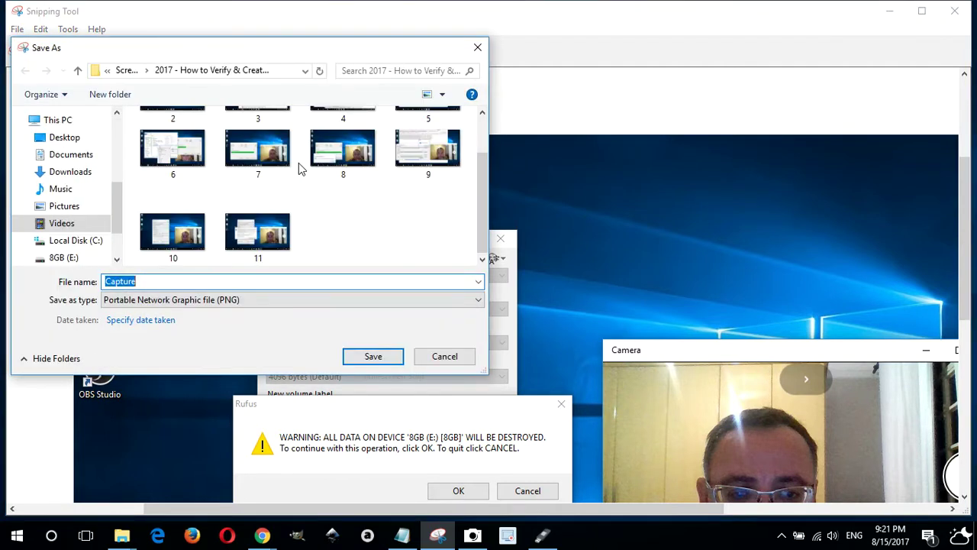
key(Return)
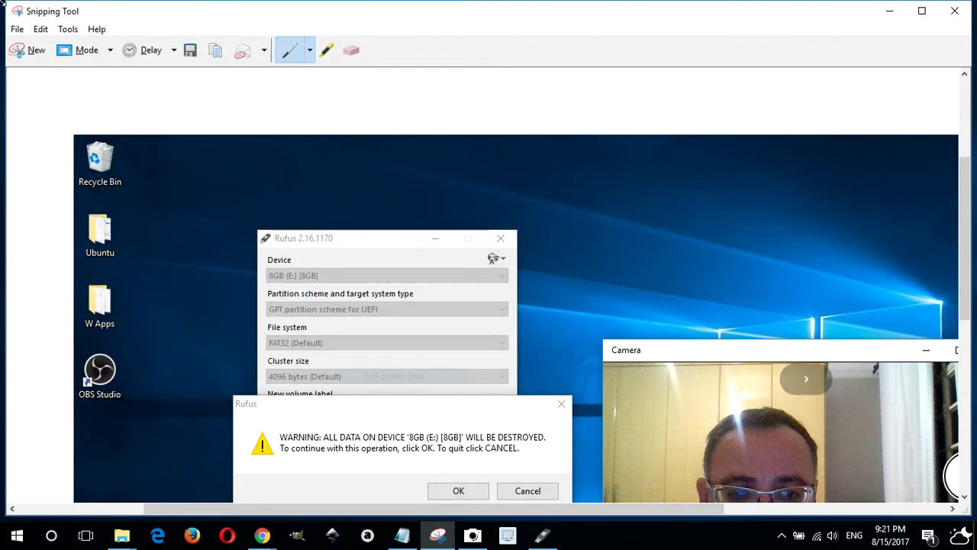
click(955, 11)
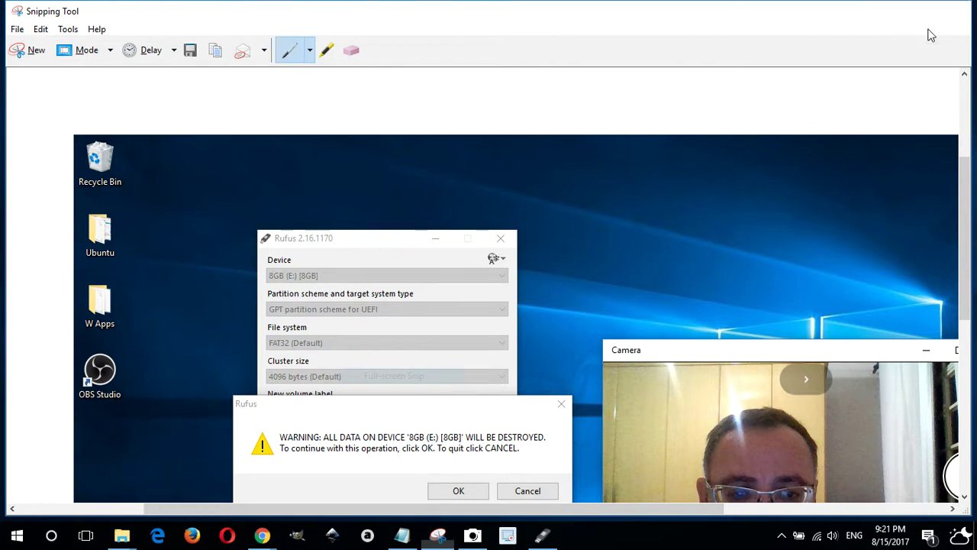
- Confirm erasing the 8GB (E:) drive to begin writing, and dismiss the File Explorer error about E:\
click(385, 356)
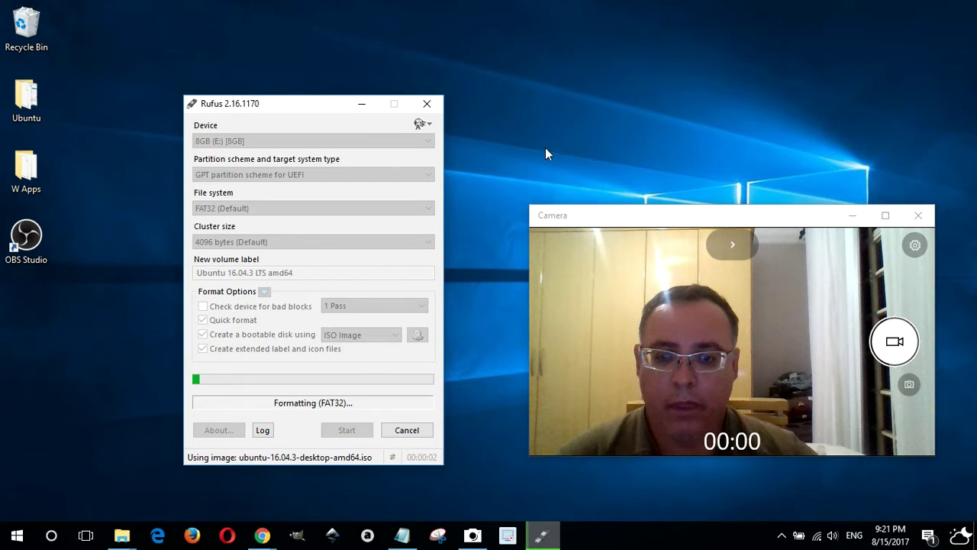
click(546, 149)
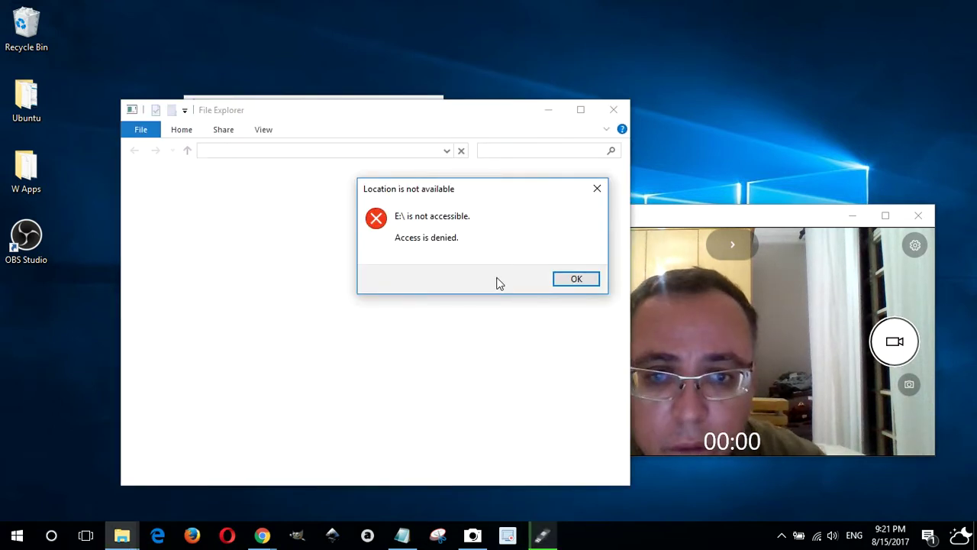
click(576, 280)
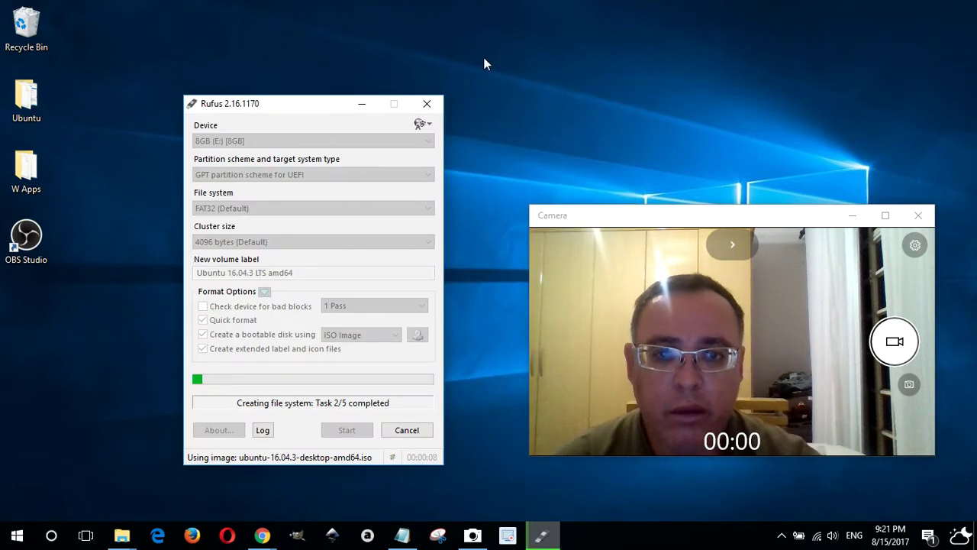
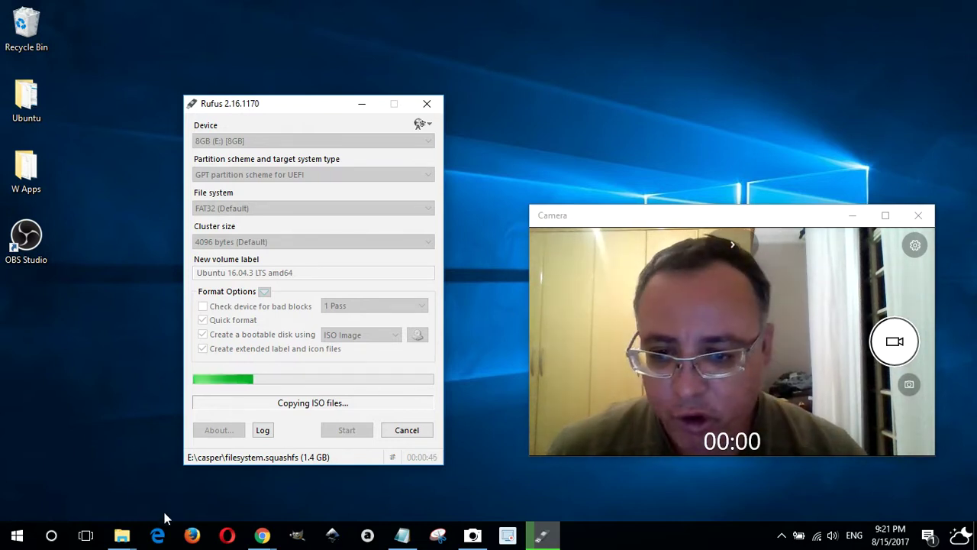
- Pause the Nimbus video recording from Chrome, minimize the browser, and move the Camera window closer to Rufus
click(262, 535)
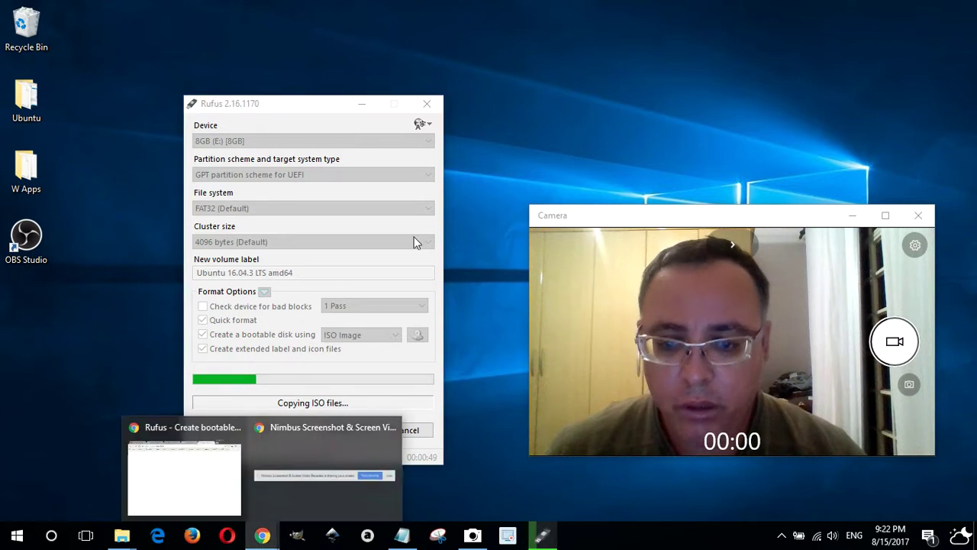
click(188, 466)
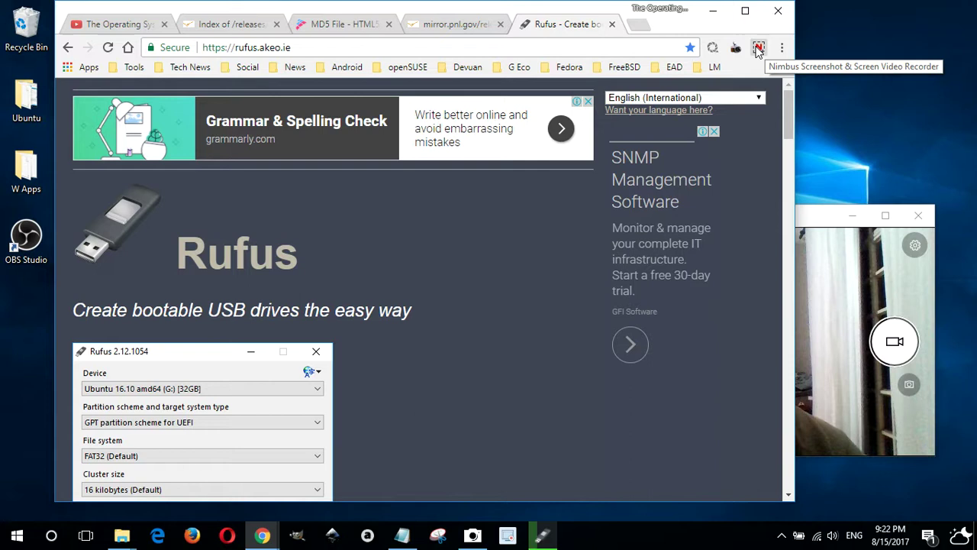
click(758, 48)
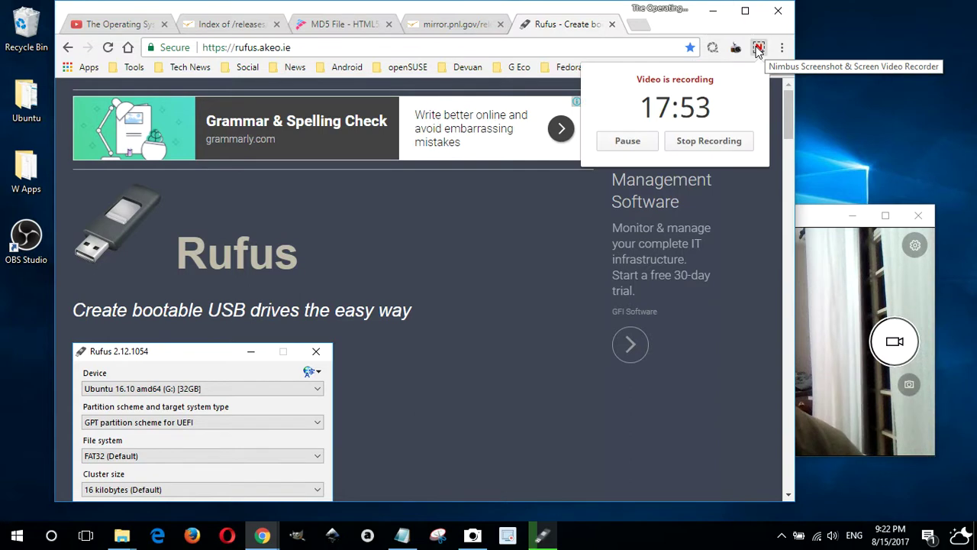
click(627, 145)
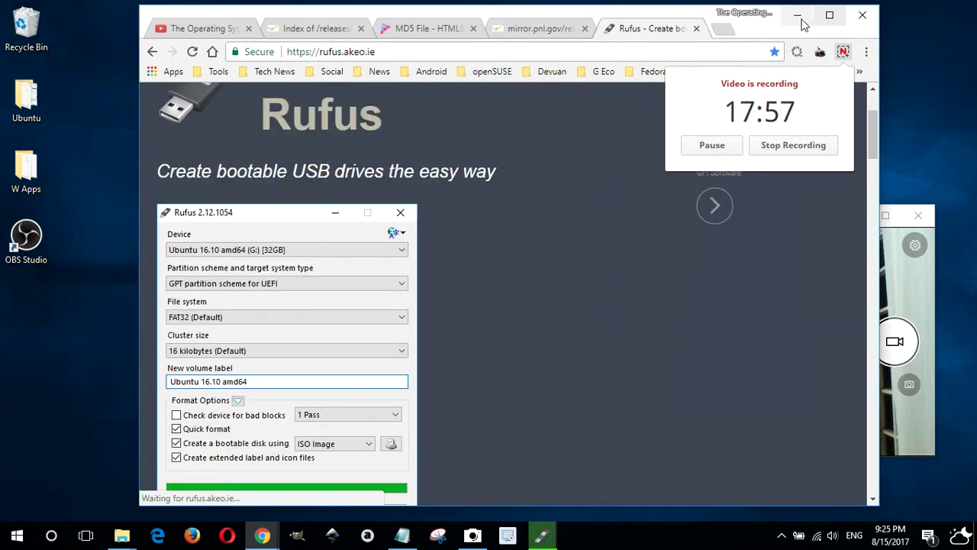
click(797, 15)
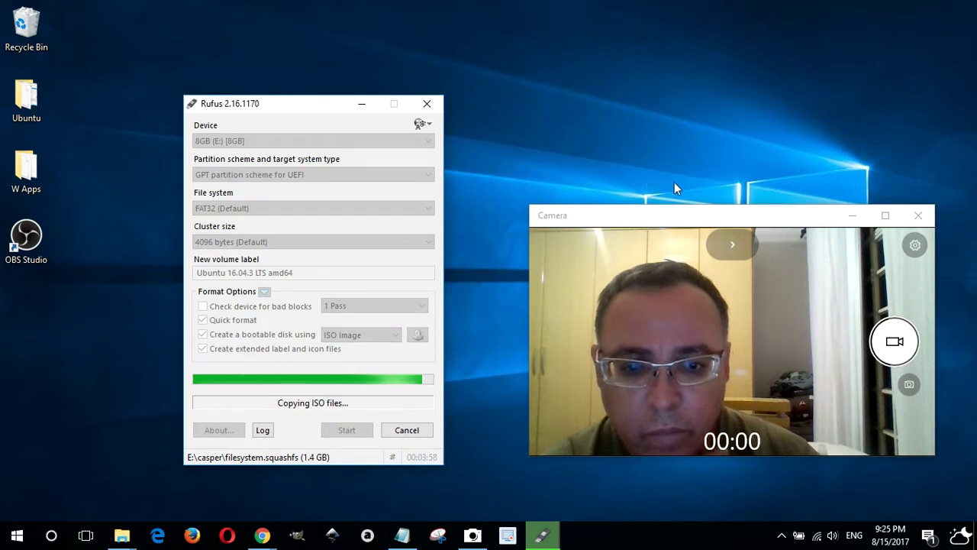
drag(701, 216, 628, 203)
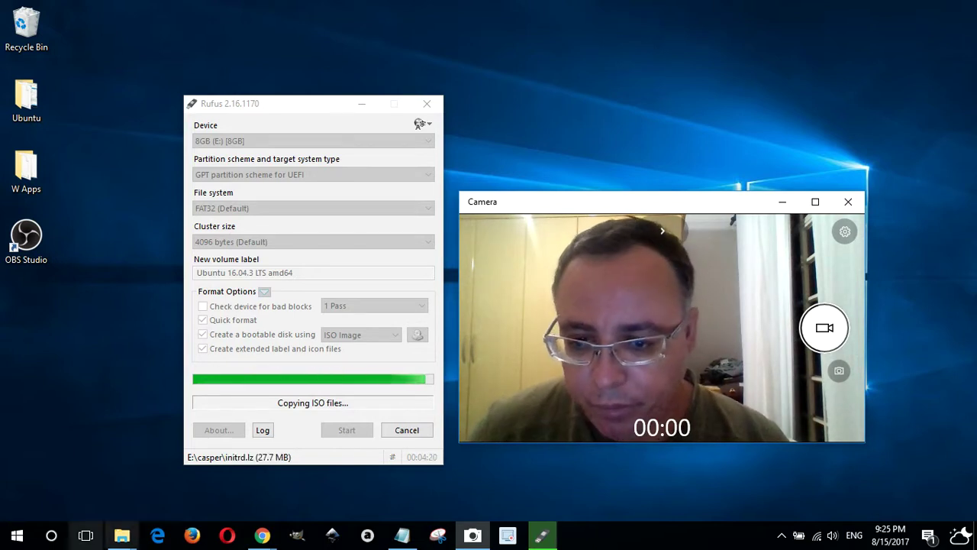
- Switch to Chrome, check the SHA-256 calculation in the MD5 File tab, and show The Operating System World YouTube channel
mouse_move(267, 537)
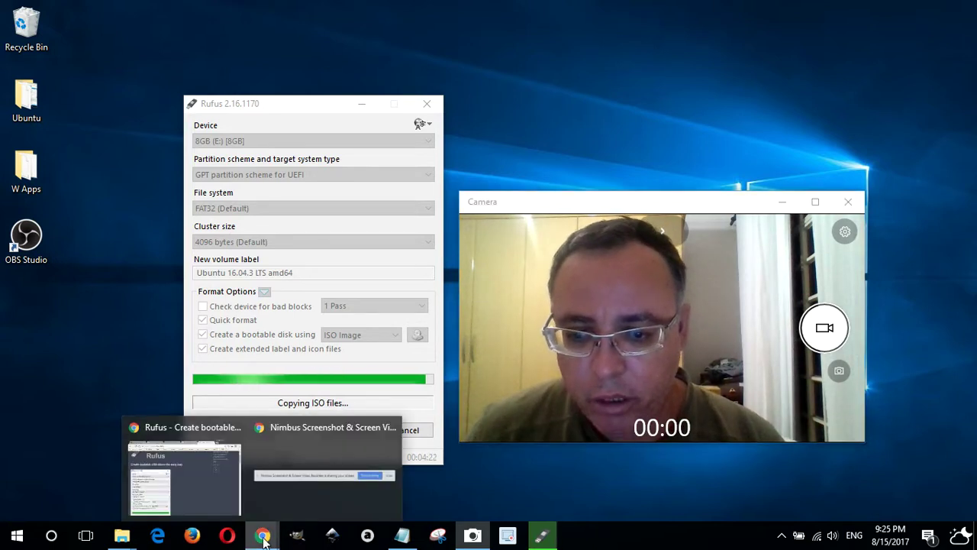
click(201, 497)
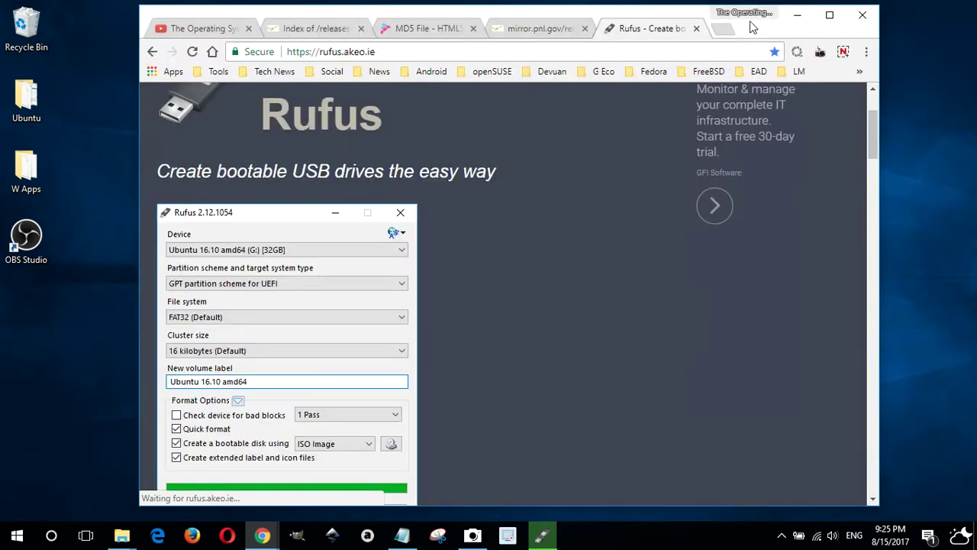
click(427, 29)
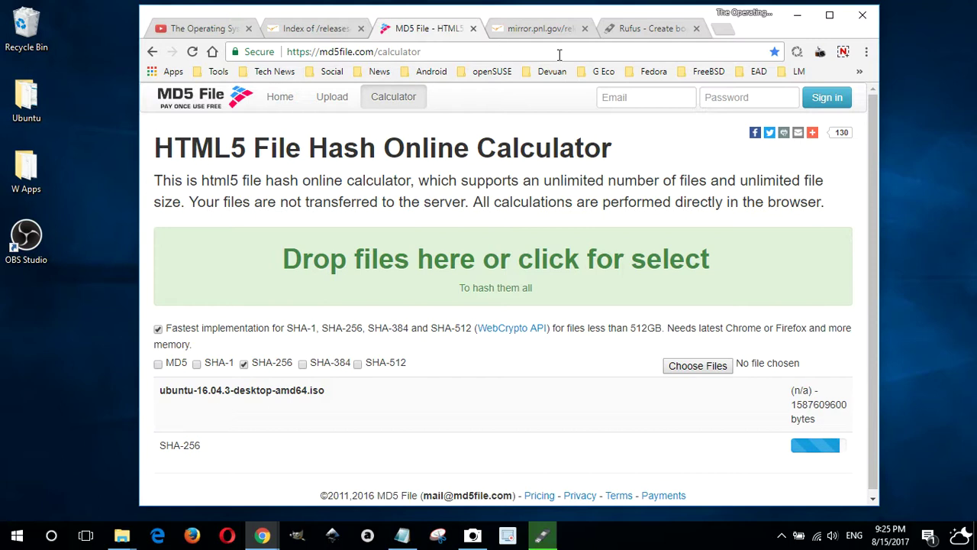
click(205, 28)
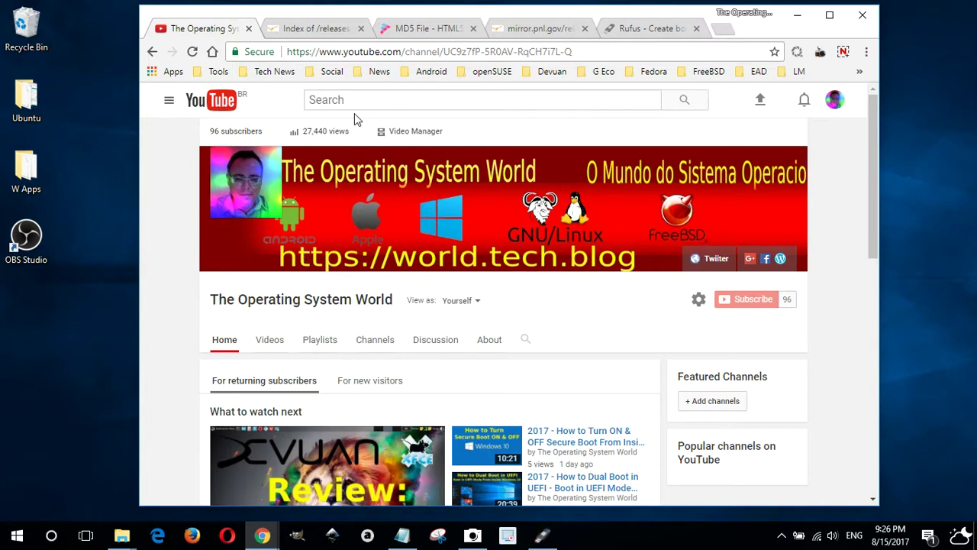
- Minimize Chrome, reposition the Rufus window beside Camera, and save a full-screen snip of both as PNG file 13
click(794, 18)
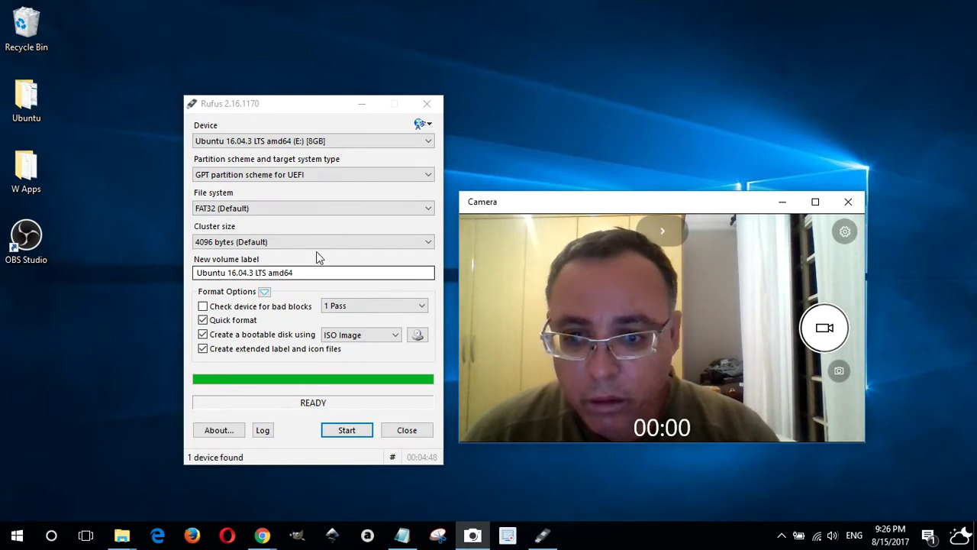
drag(318, 112, 276, 86)
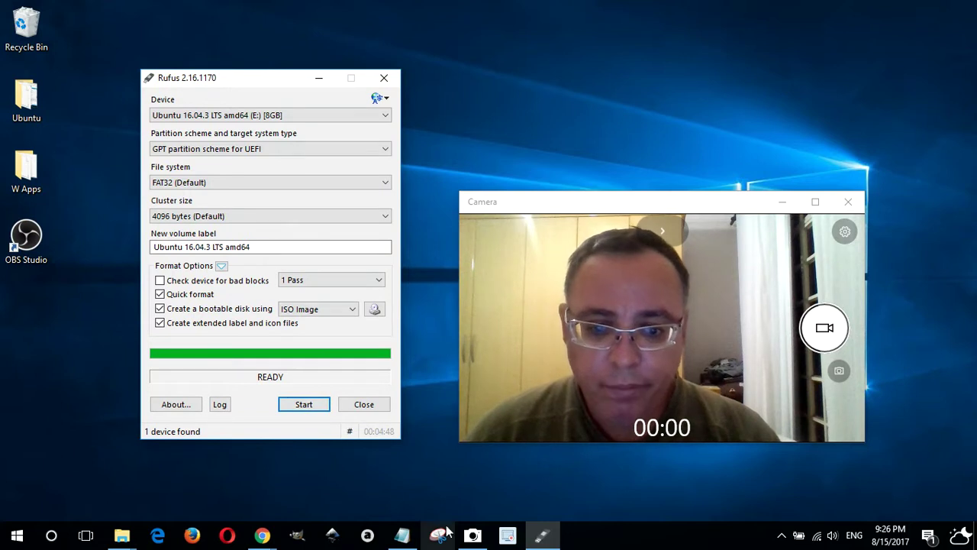
click(441, 475)
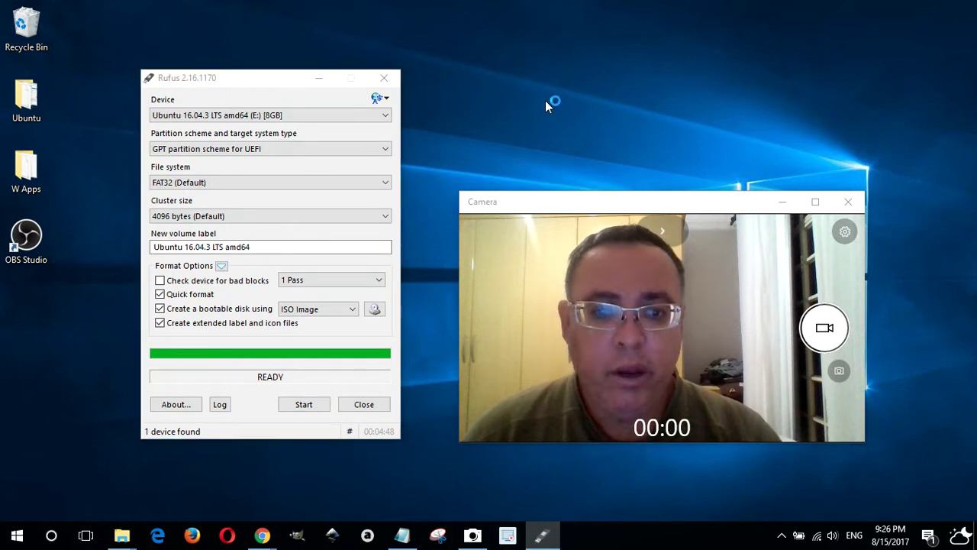
key(super+0)
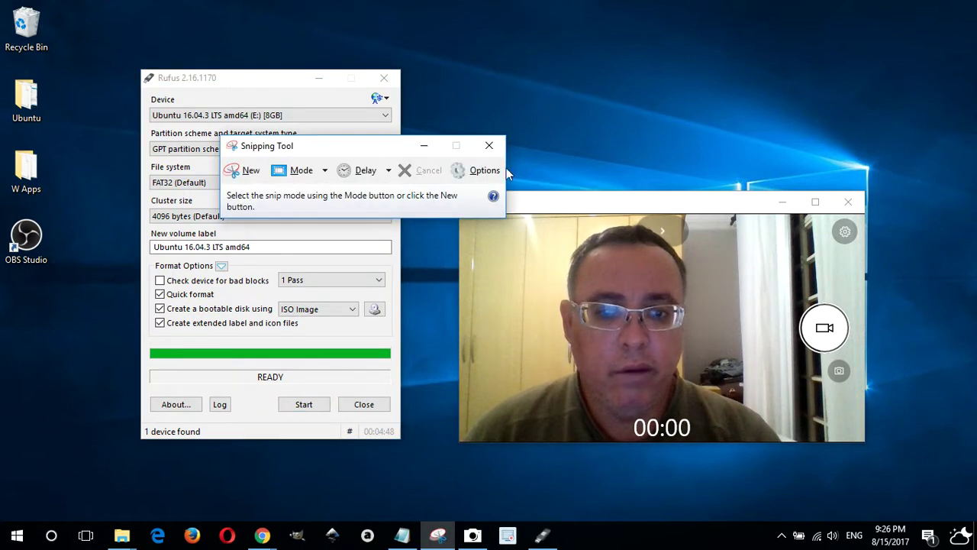
click(324, 170)
click(309, 241)
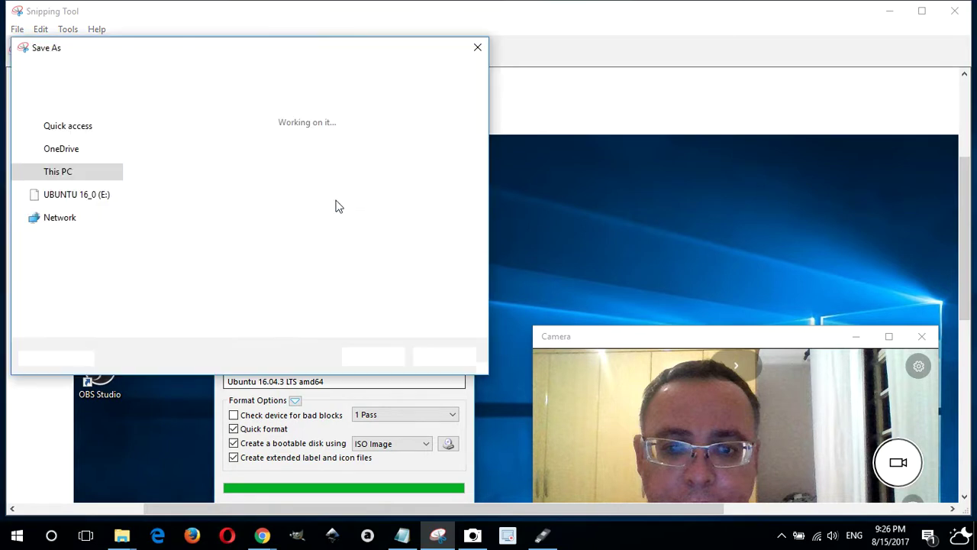
scroll(279, 215, down, 1)
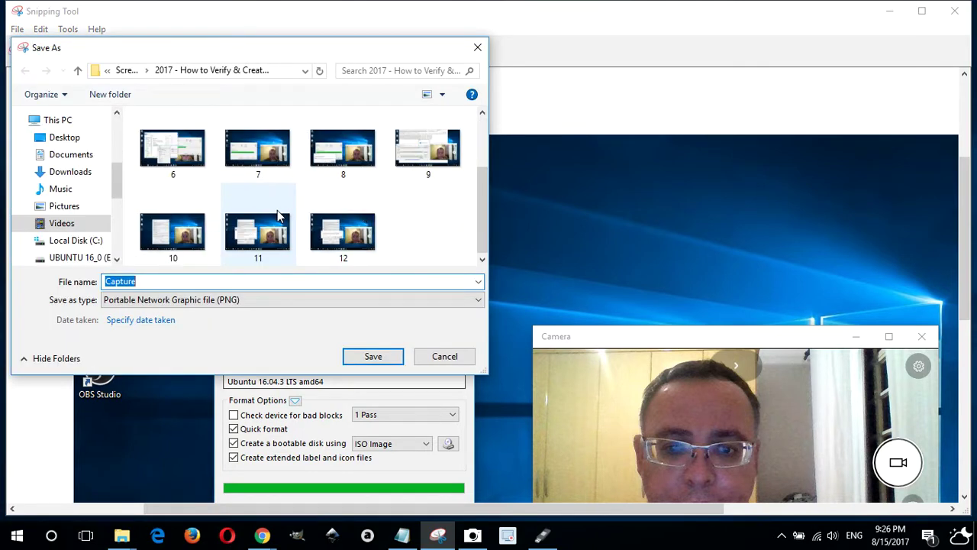
text(13)
key(Return)
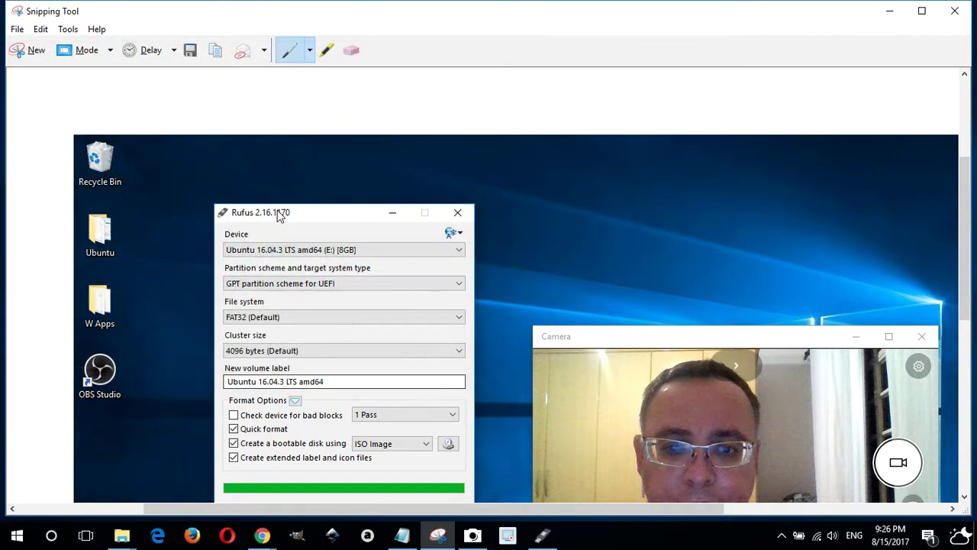
click(957, 9)
- Close Rufus and move the Camera window toward the desktop's right edge to clear space
scroll(379, 180, down, 1)
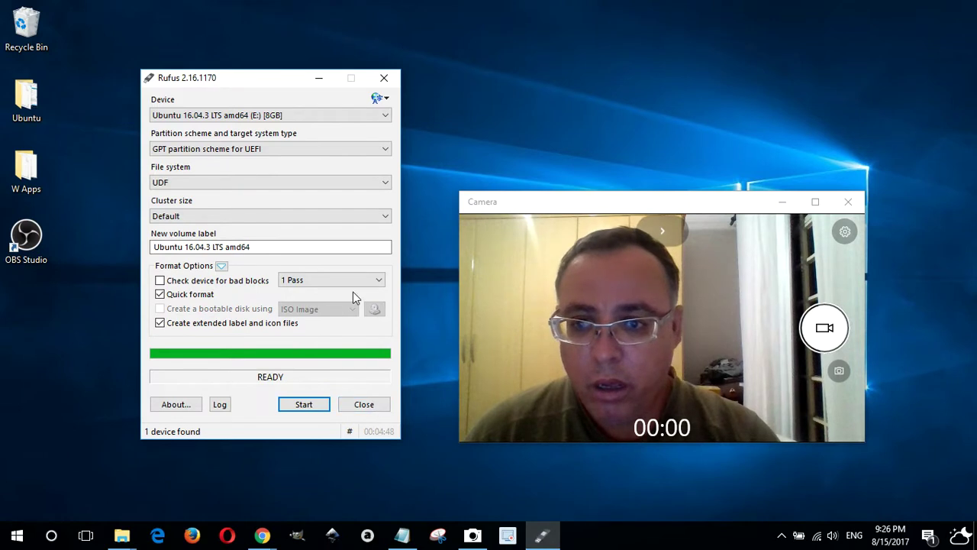
click(367, 406)
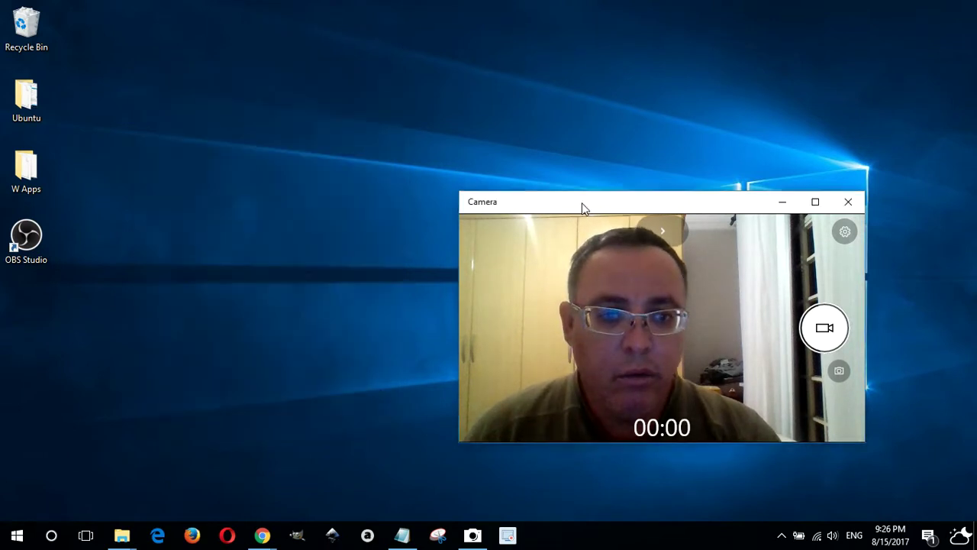
drag(579, 205, 583, 145)
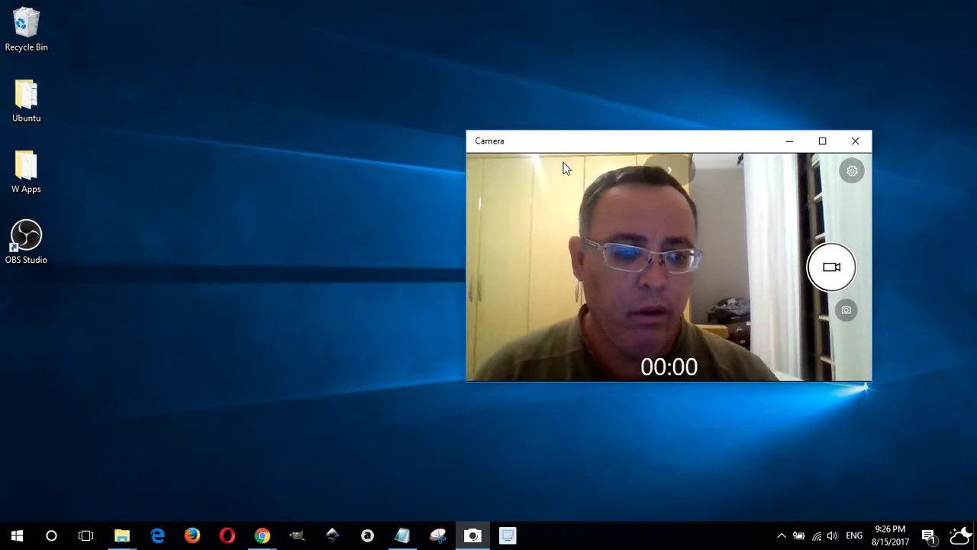
drag(582, 137, 676, 129)
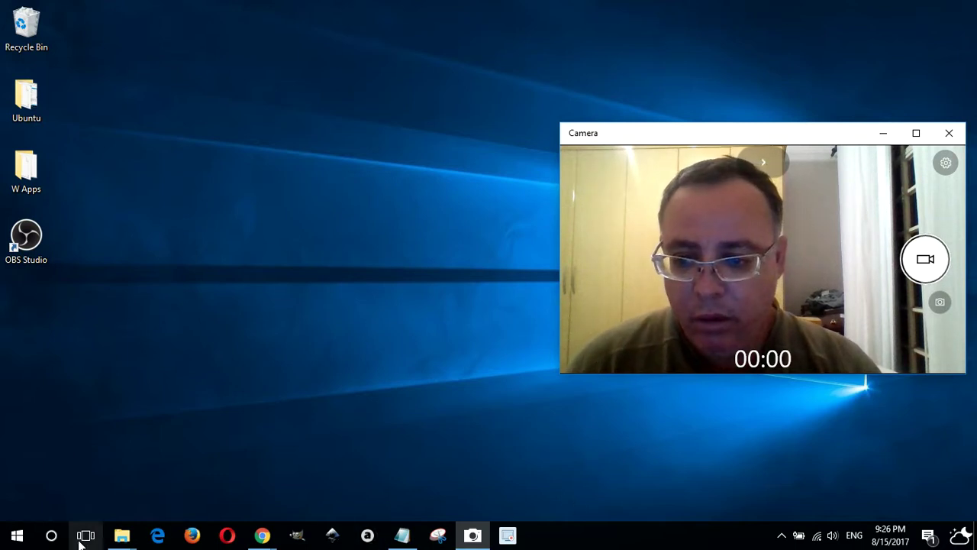
- Close the W Apps folder window and open the Ubuntu 16.04.3 LTS amd64 (E:) drive from the Downloads window
click(120, 537)
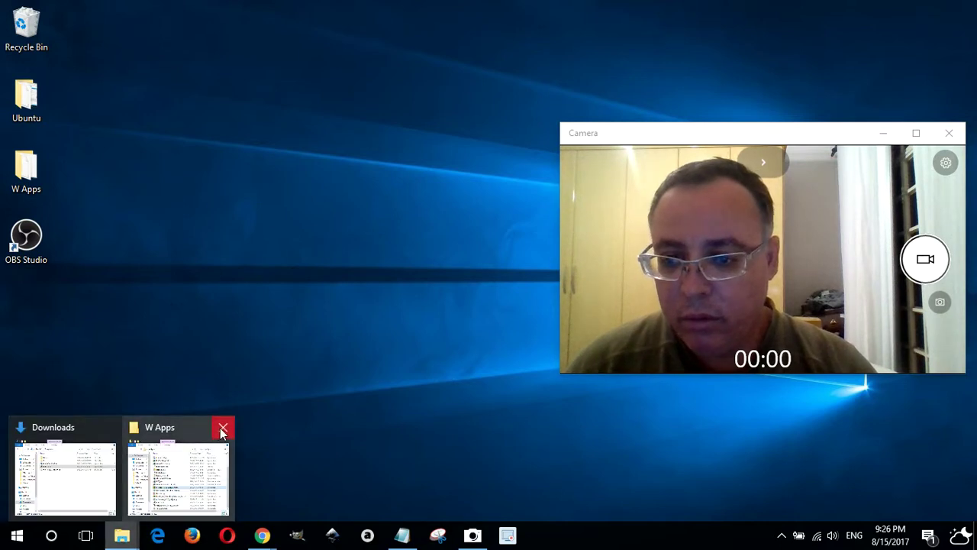
click(221, 432)
click(125, 464)
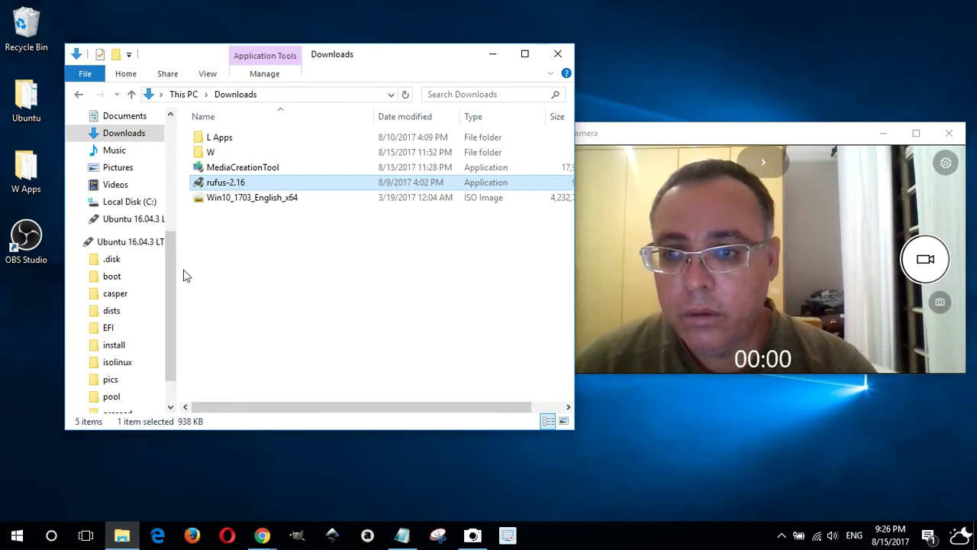
scroll(140, 280, down, 1)
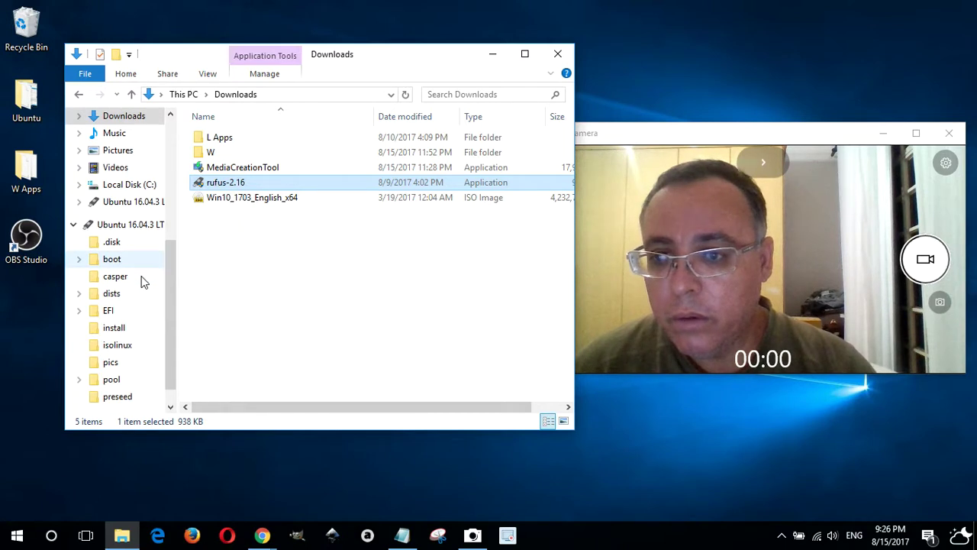
click(127, 224)
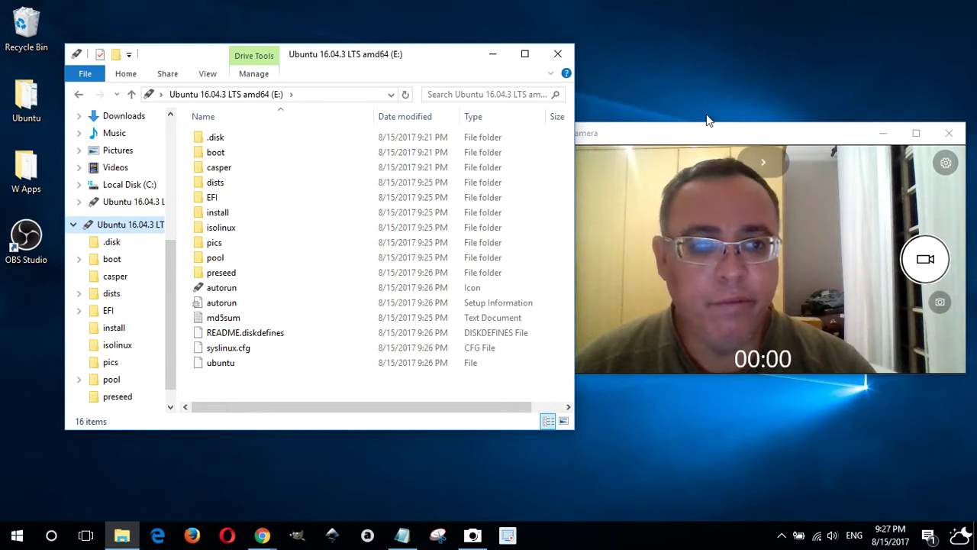
- Save a full-screen snip of the E: drive's contents with Camera in front as PNG file 14, and close File Explorer
click(697, 161)
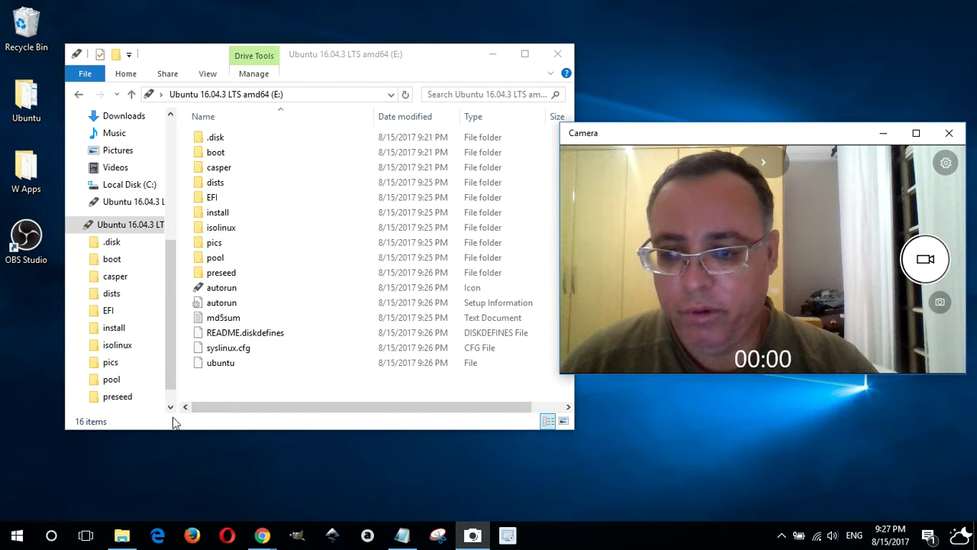
click(439, 538)
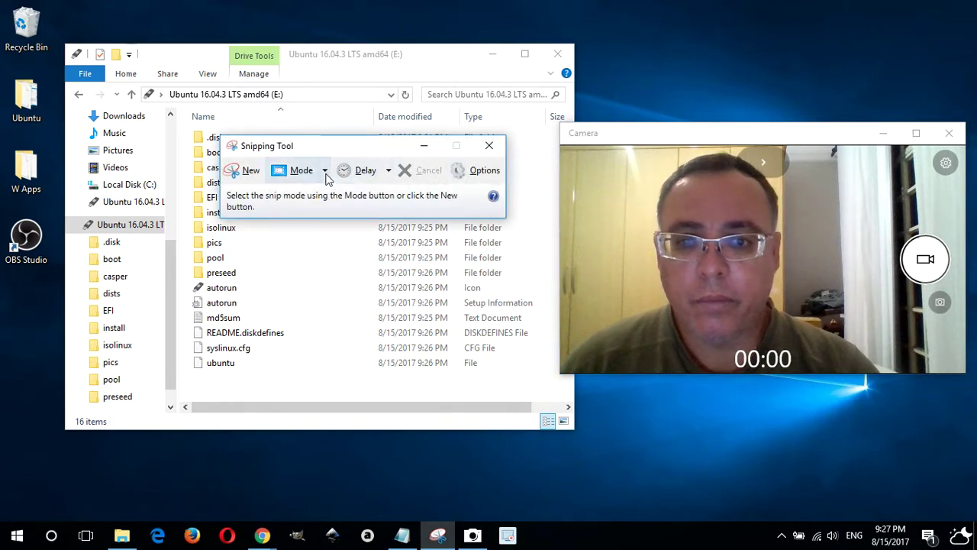
click(326, 175)
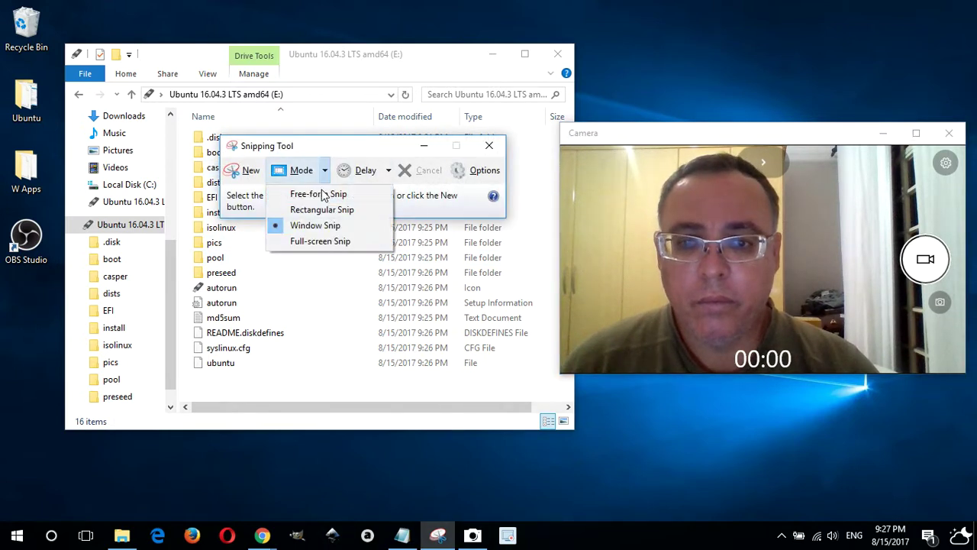
click(322, 242)
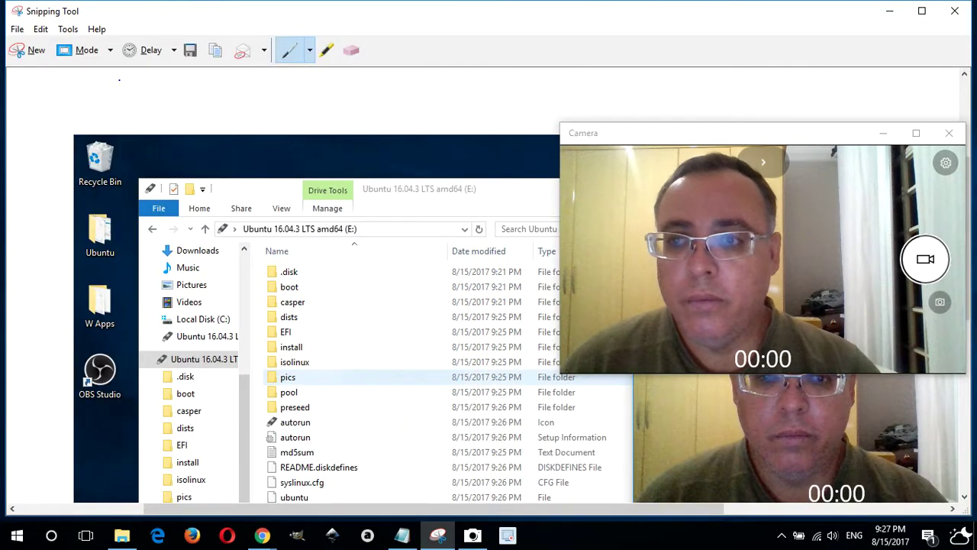
click(87, 50)
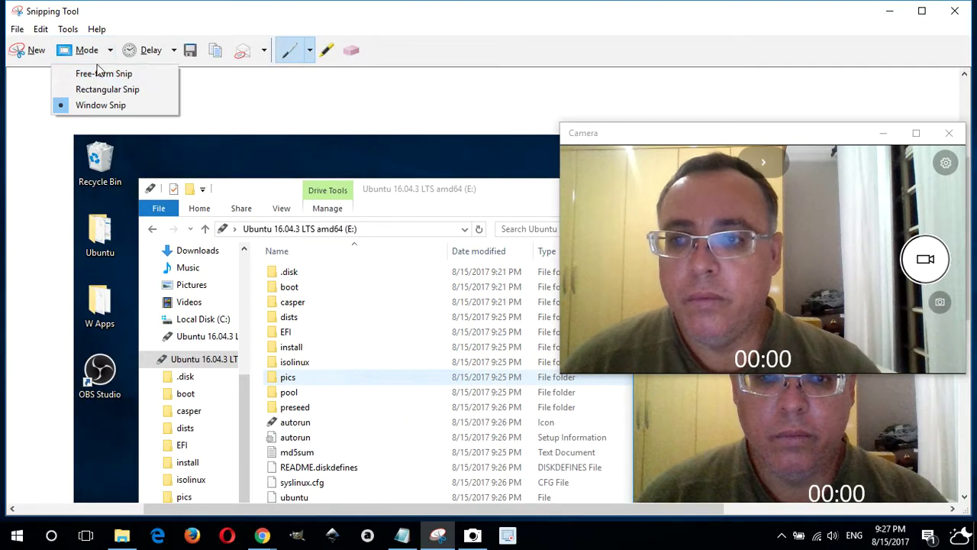
click(195, 51)
click(192, 50)
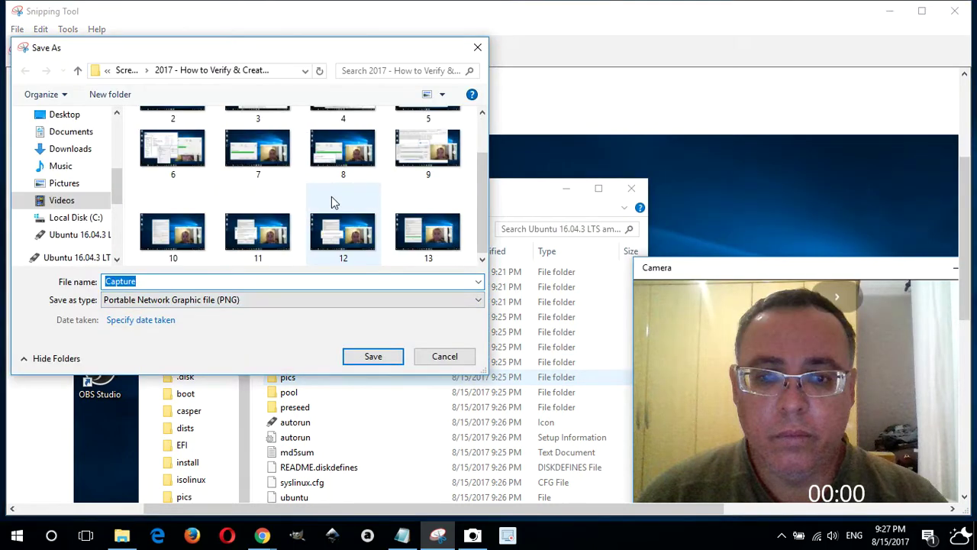
text(14)
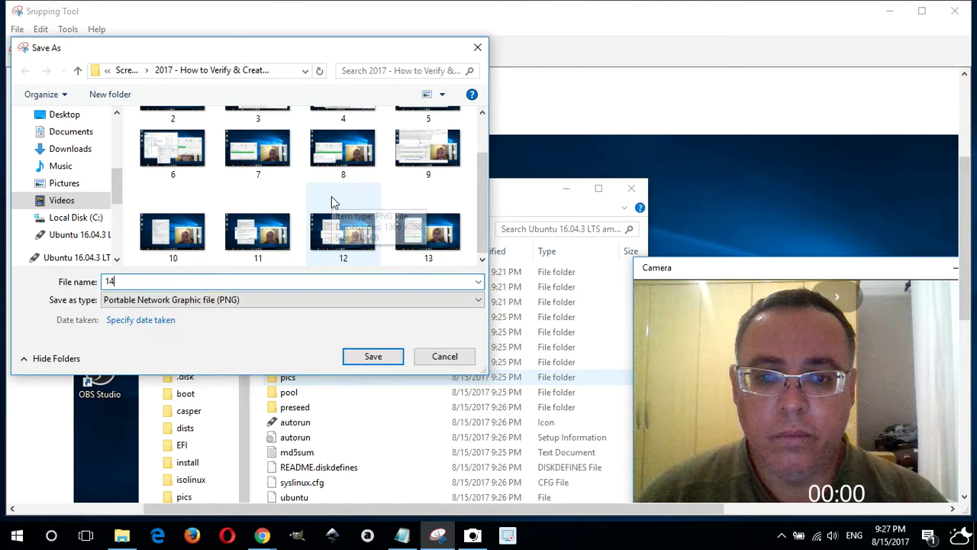
key(Return)
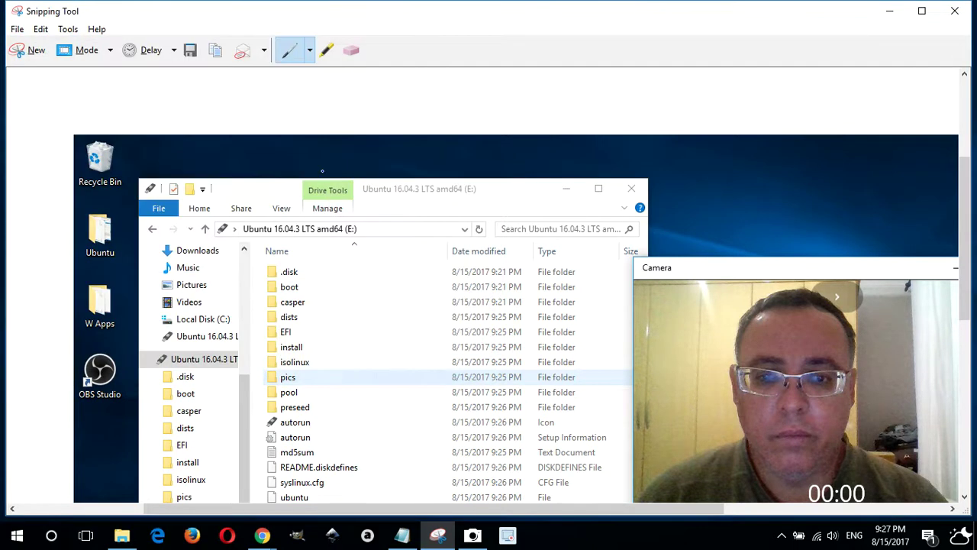
click(954, 11)
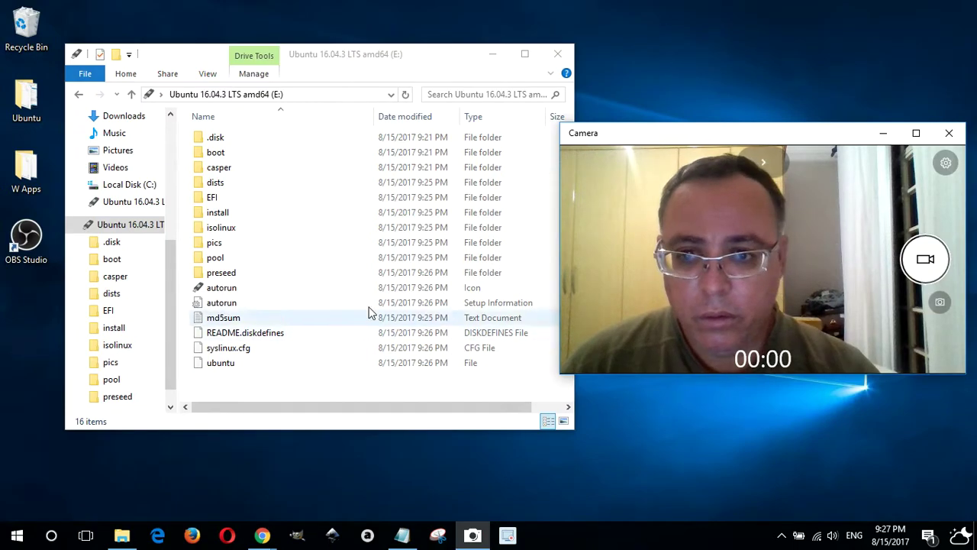
click(558, 54)
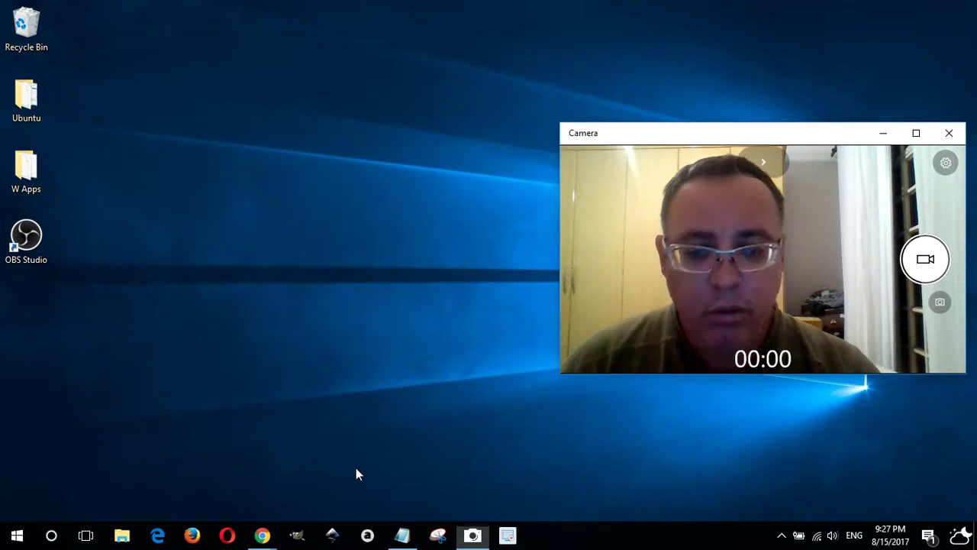
- Switch to Chrome and check the SHA-256 calculation in the MD5 File tab, moving the browser left and minimizing Camera
click(262, 535)
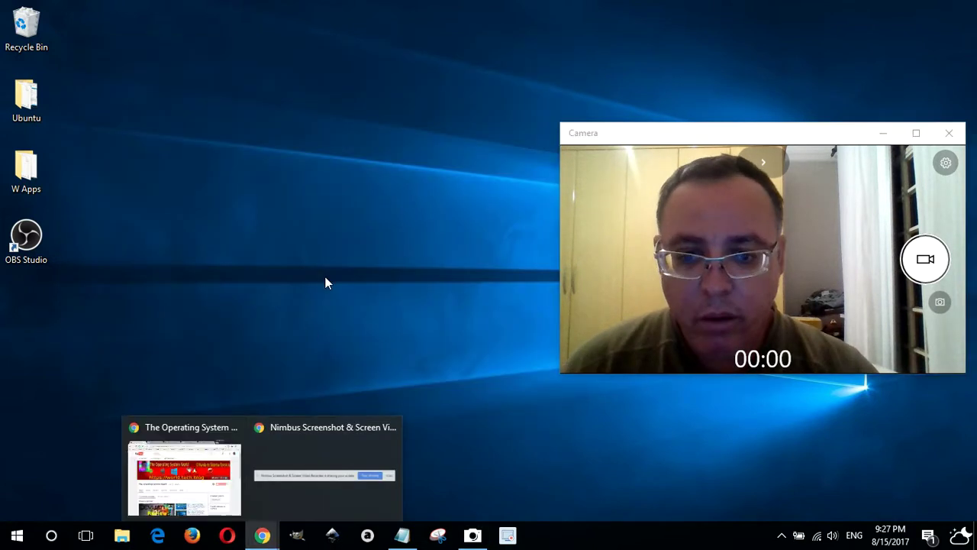
click(187, 468)
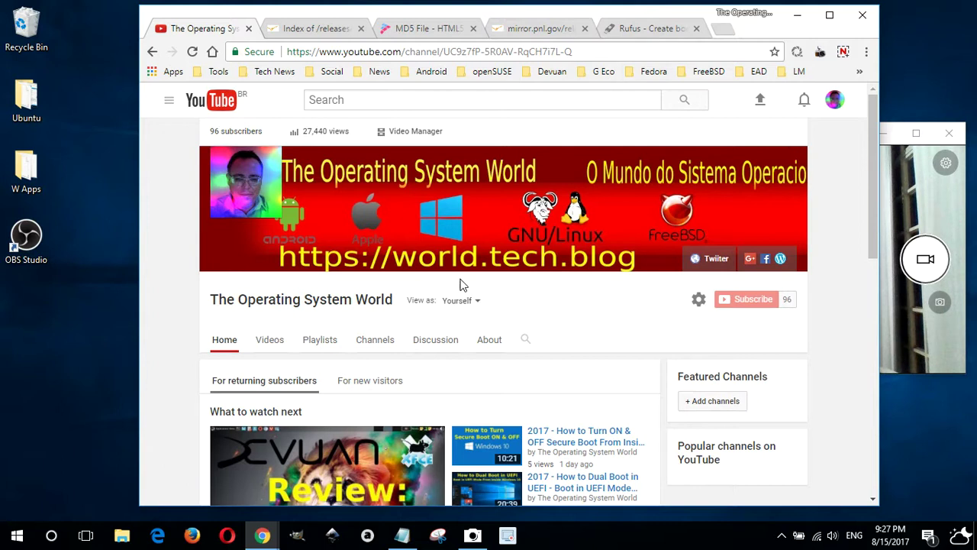
click(399, 30)
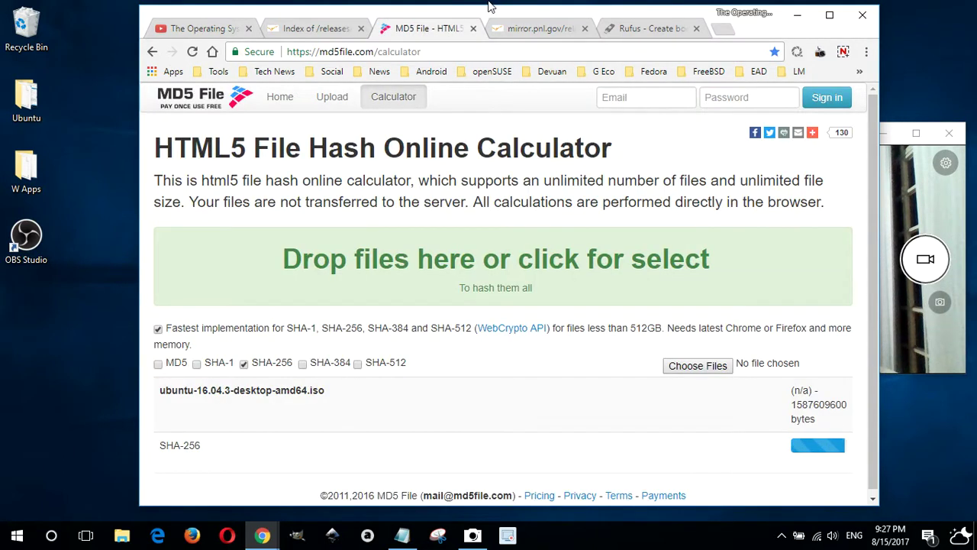
drag(443, 17, 368, 16)
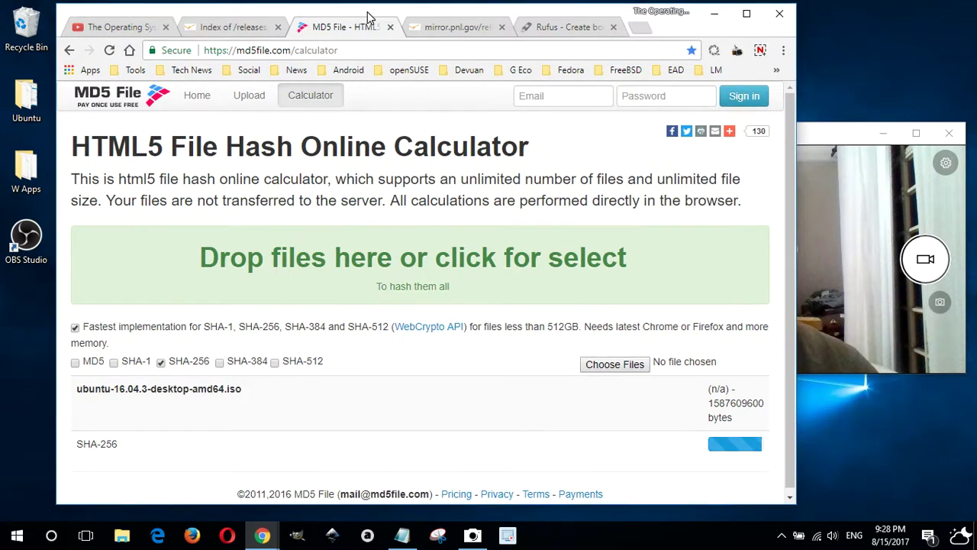
click(840, 135)
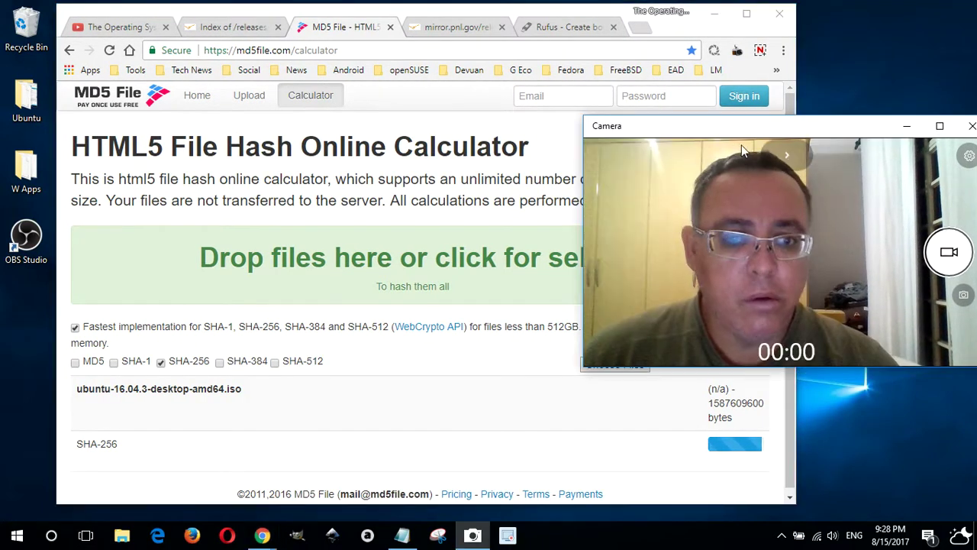
click(898, 124)
- Show the Rufus website in Chrome and save a full-screen snip of it as PNG file 15
click(561, 29)
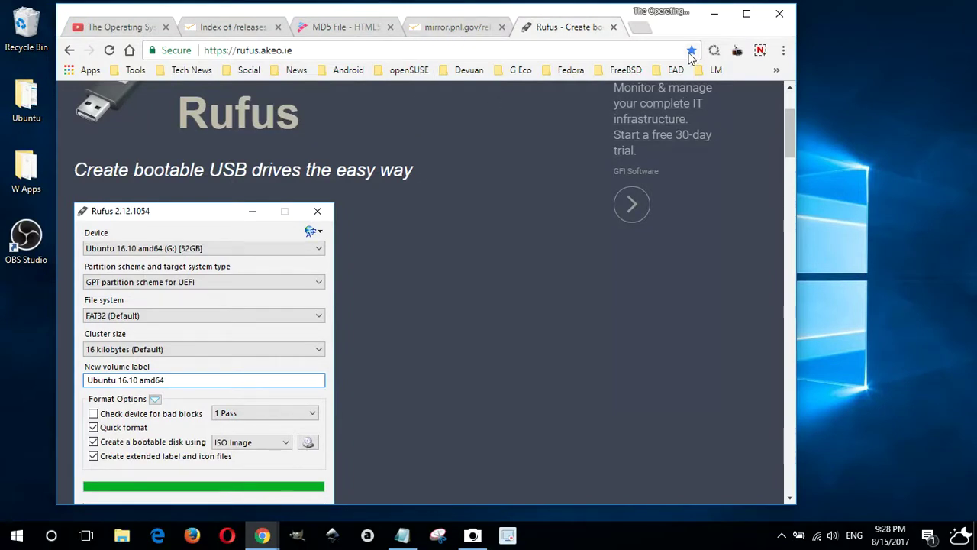
click(437, 537)
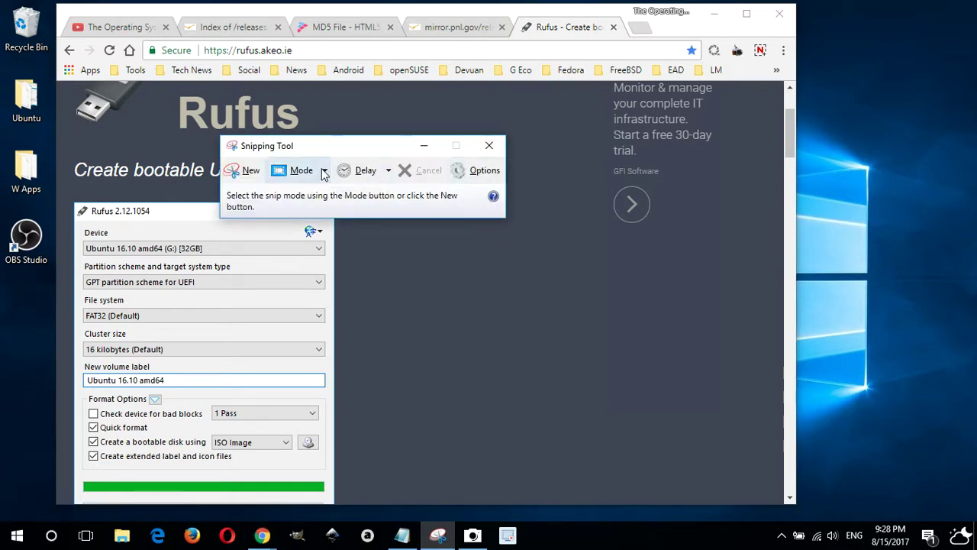
click(324, 171)
click(321, 240)
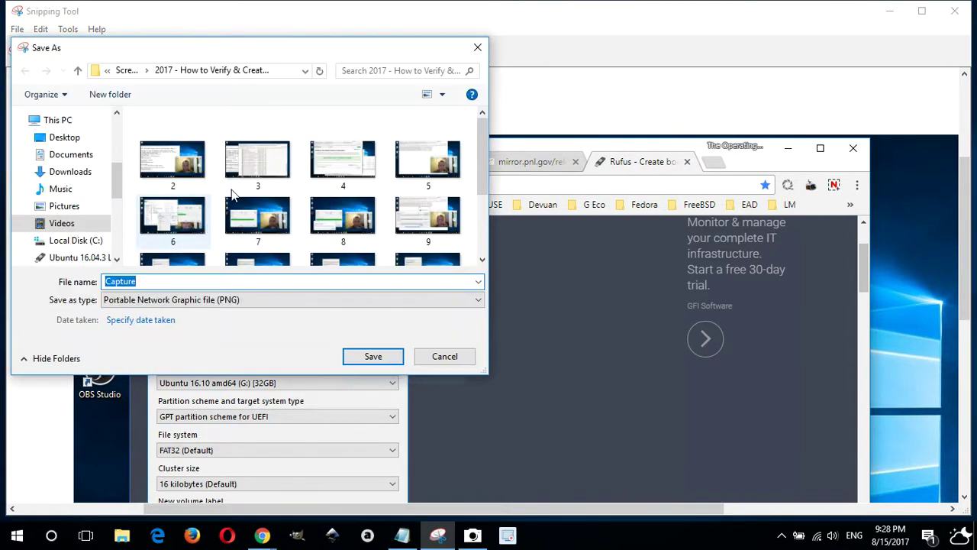
scroll(252, 187, down, 1)
text(15)
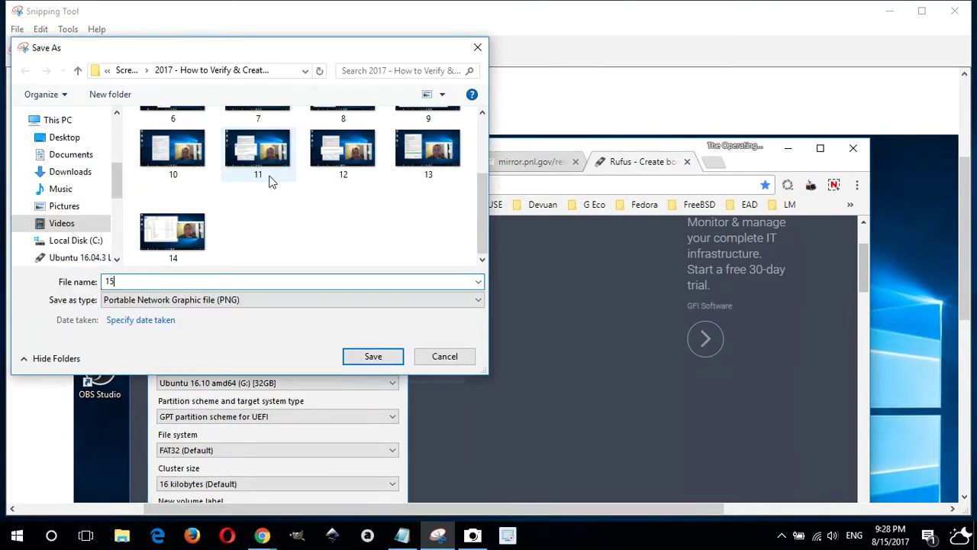
key(Return)
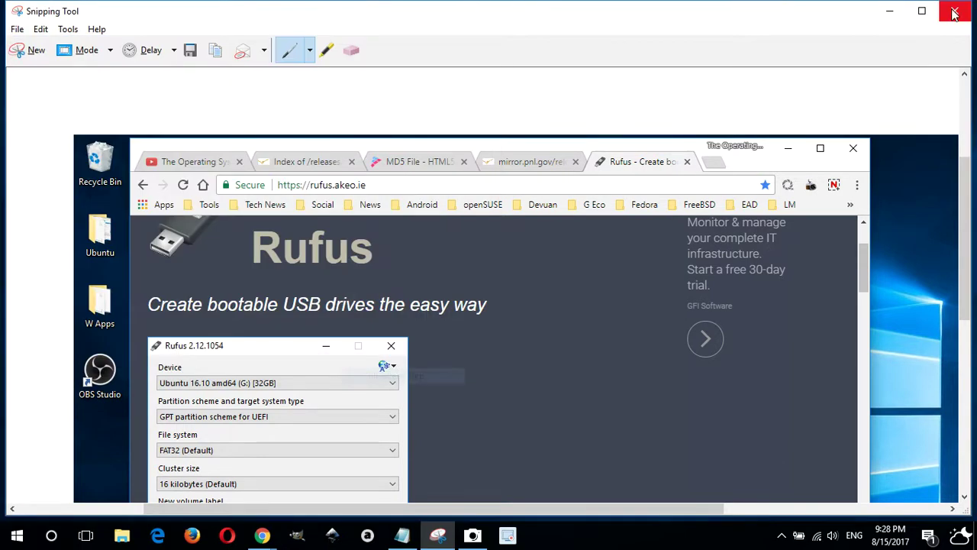
- Close the Snipping Tool and compare the calculated SHA-256 in MD5 File with the desktop-amd64 entry in the mirror's SHA256SUMS list
click(955, 11)
click(349, 28)
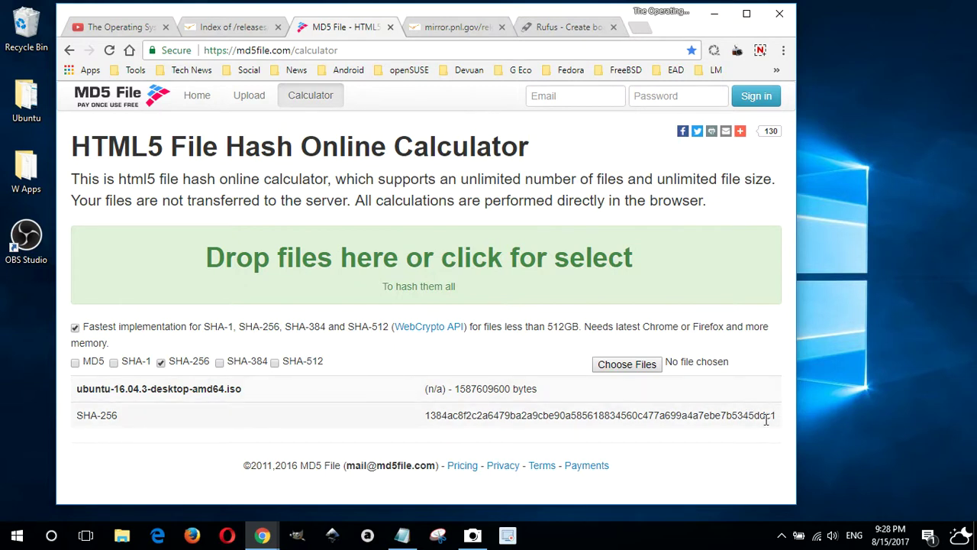
drag(776, 416, 428, 429)
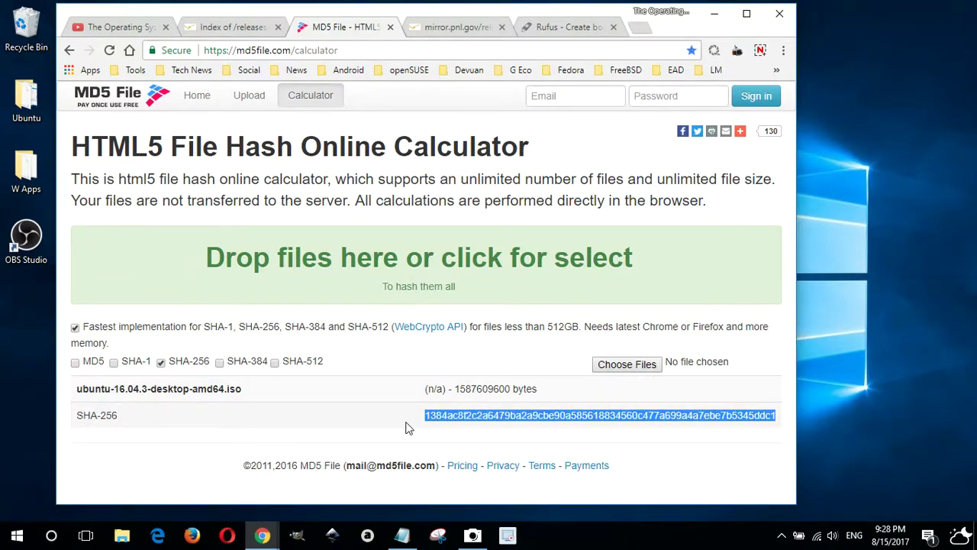
click(392, 313)
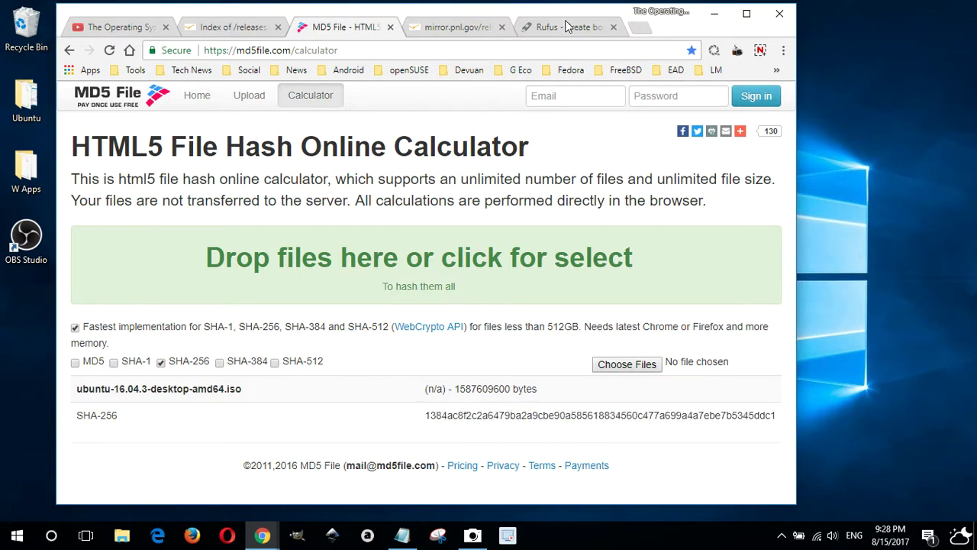
click(451, 28)
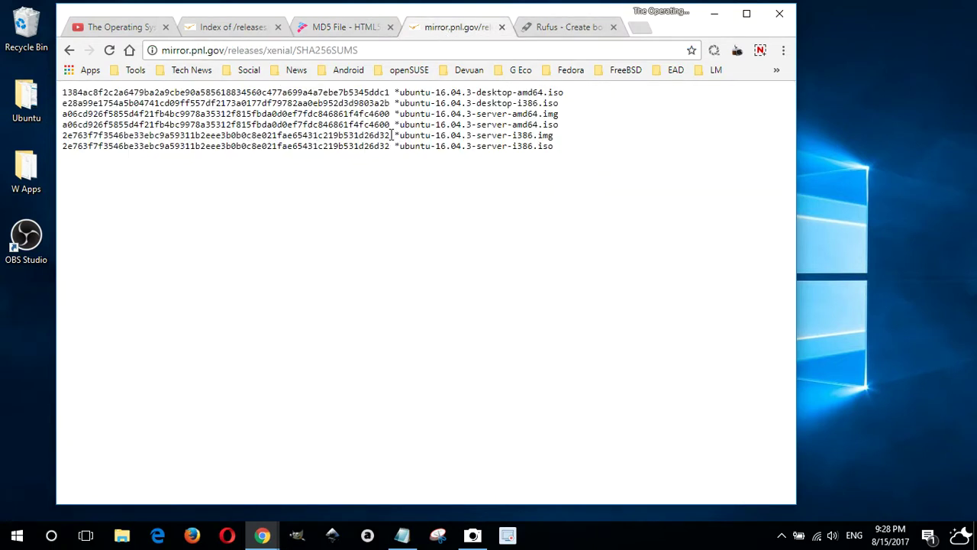
drag(385, 92, 61, 93)
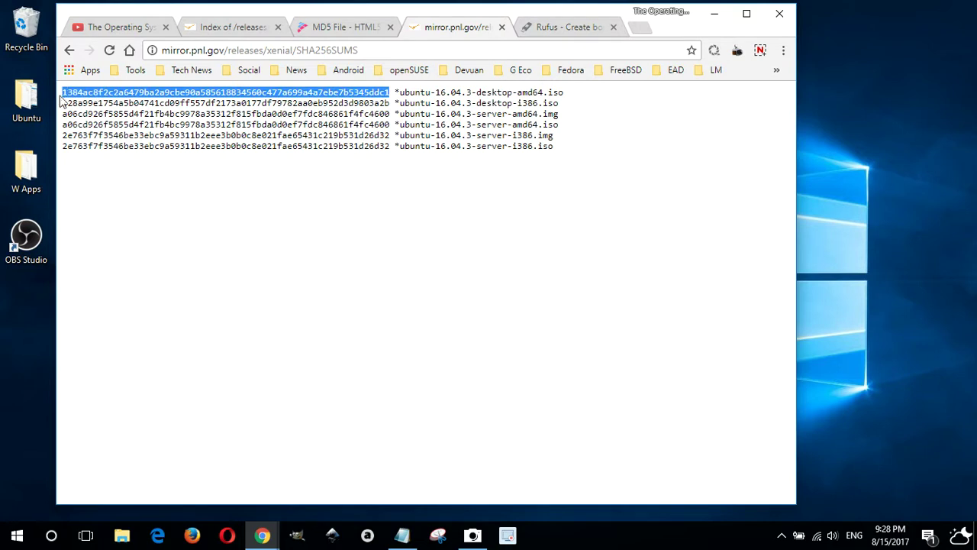
click(203, 226)
click(351, 29)
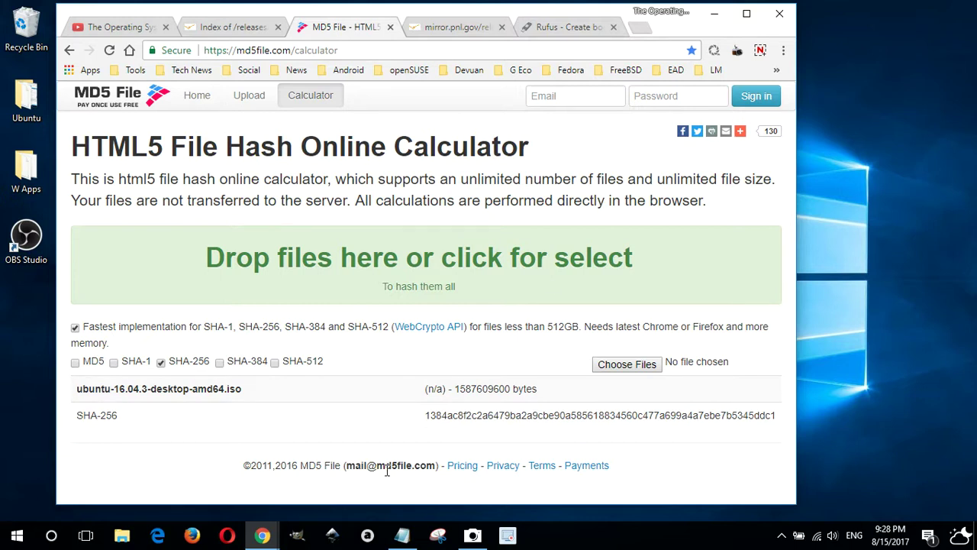
- Maximize the browser on the MD5 File calculator and save a full-screen snip of it as PNG file 16
click(747, 13)
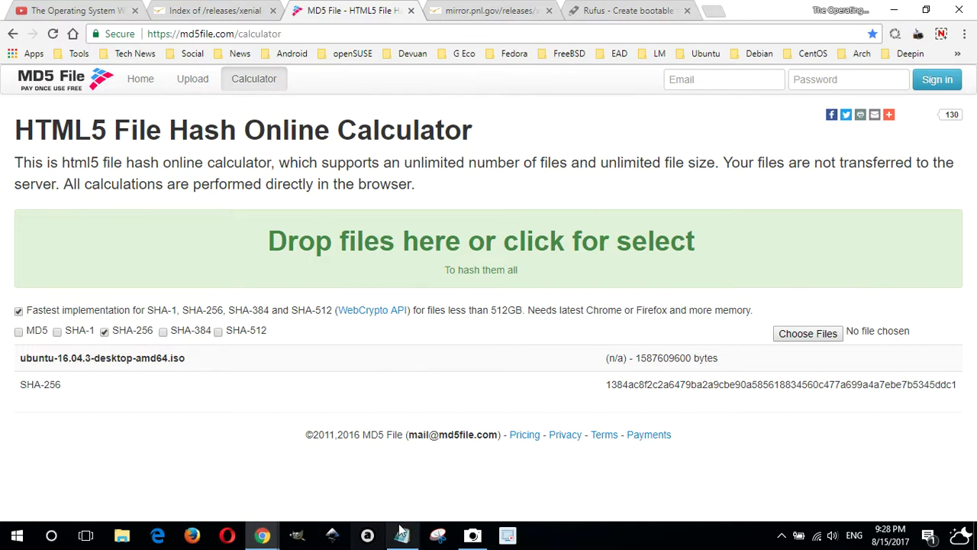
click(439, 535)
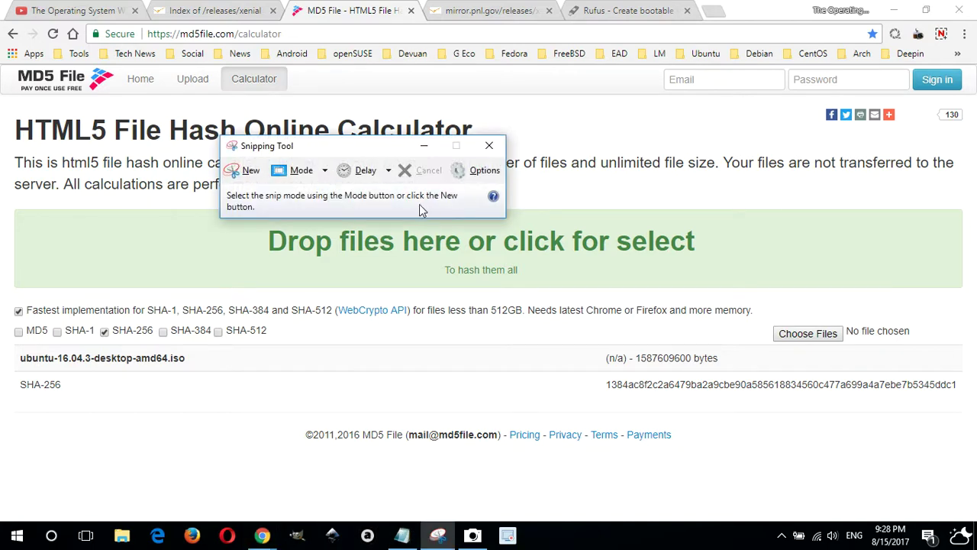
click(327, 170)
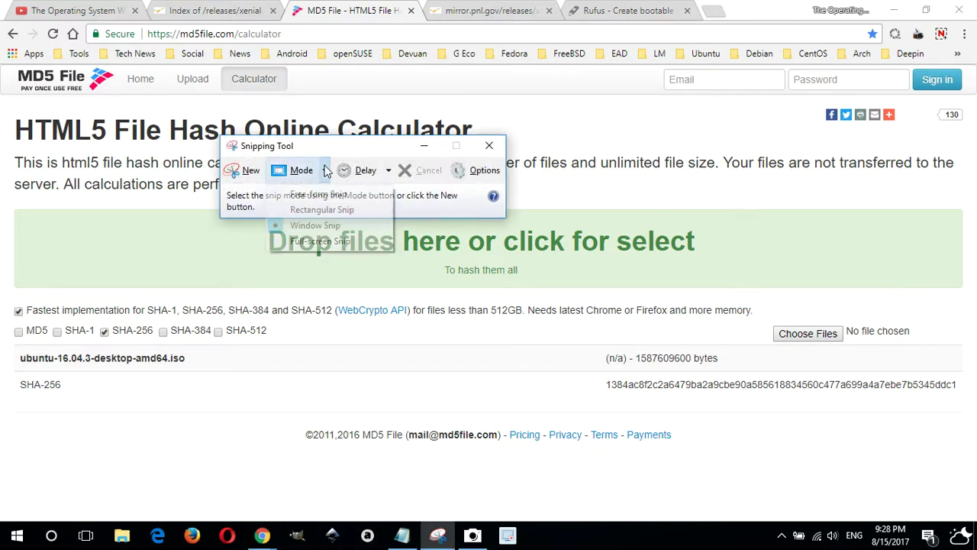
click(320, 240)
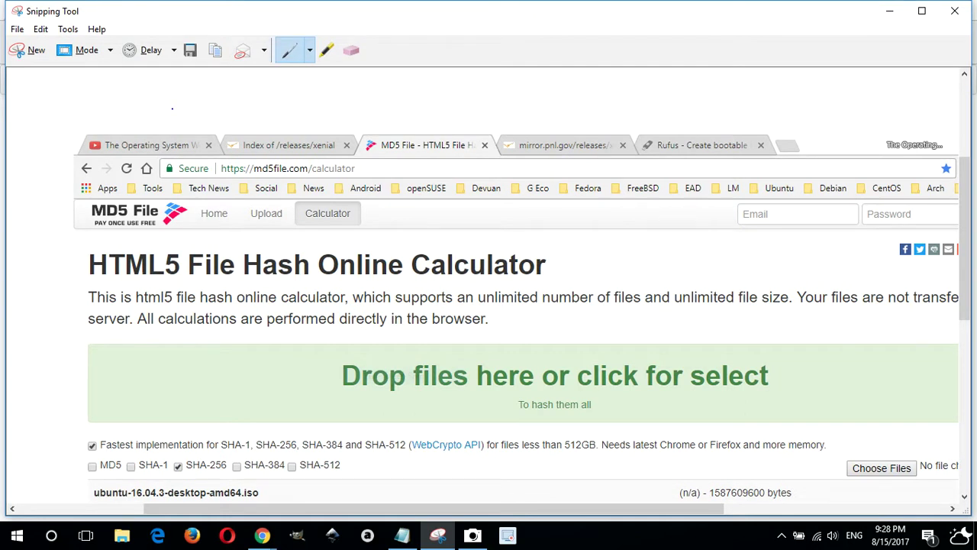
click(191, 50)
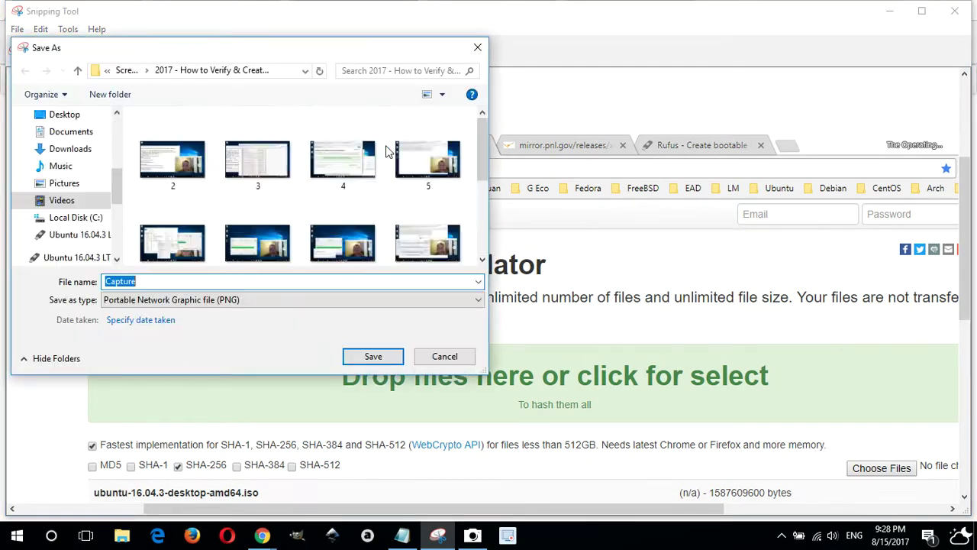
text(16)
key(Return)
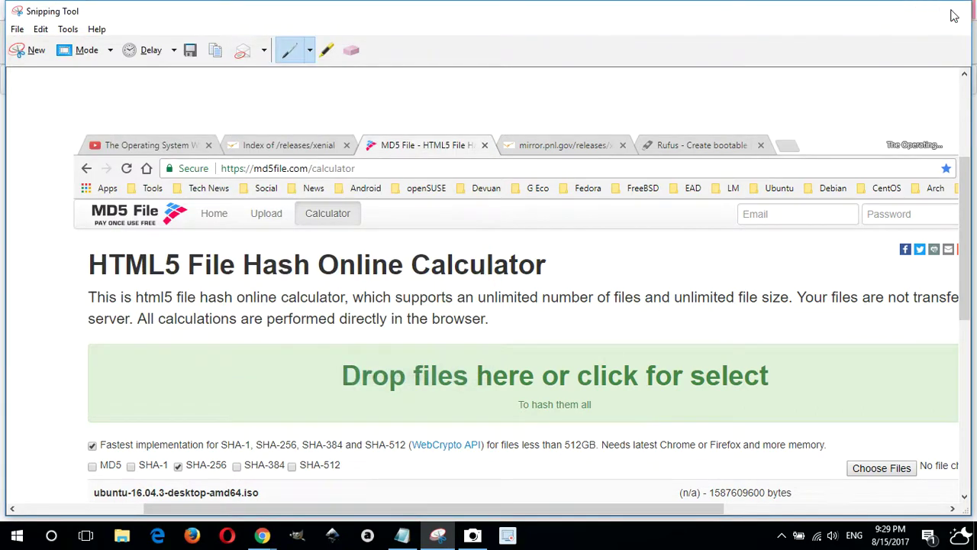
click(955, 10)
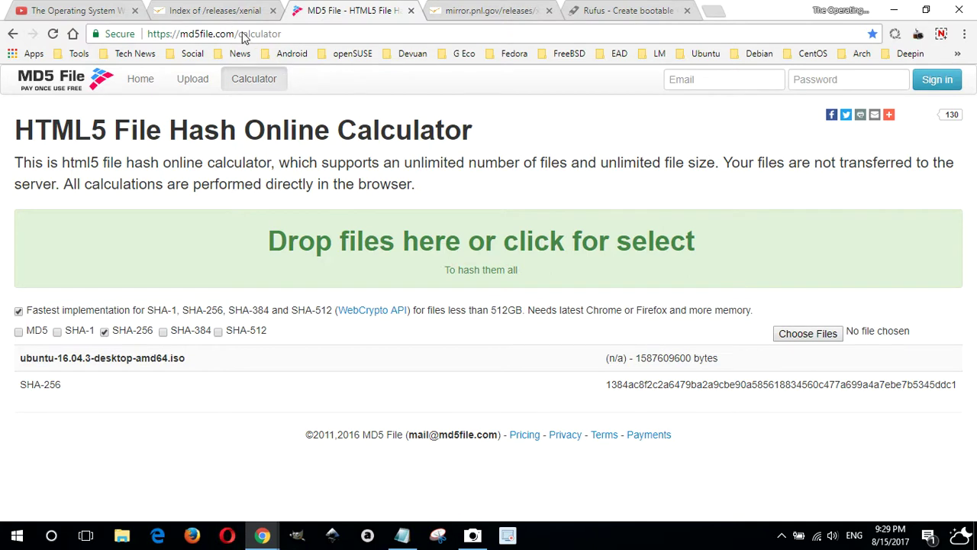
- Show The Operating System World YouTube channel and save a full-screen snip of it as PNG file 17
click(76, 11)
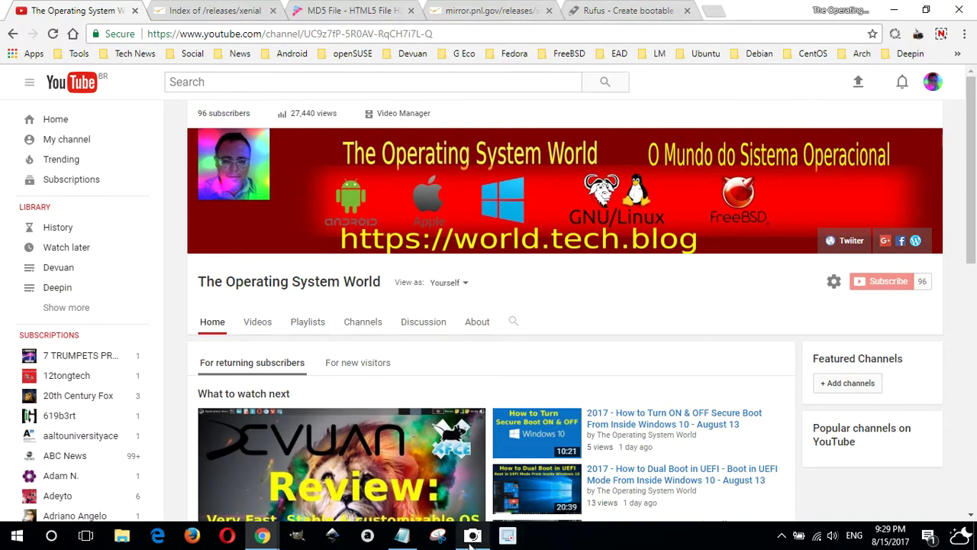
click(438, 535)
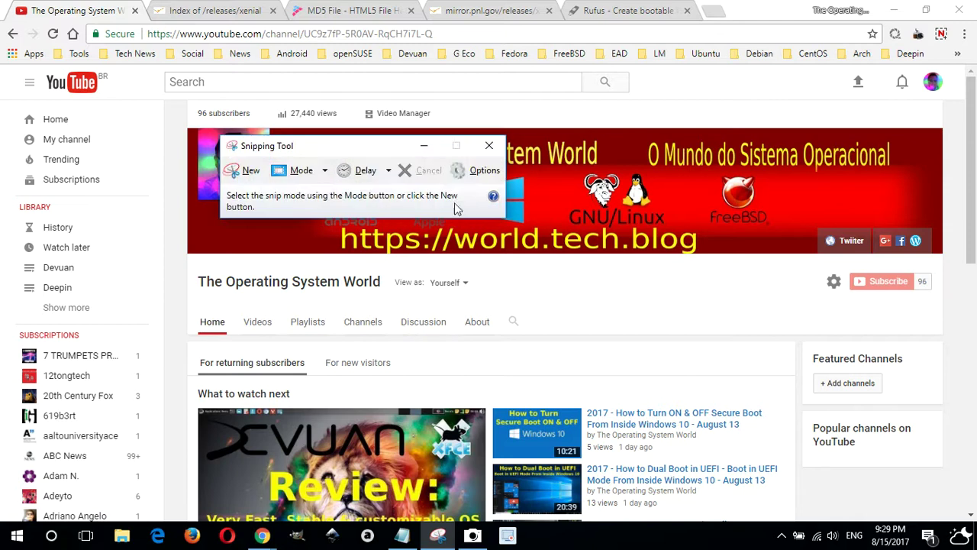
click(324, 170)
click(320, 240)
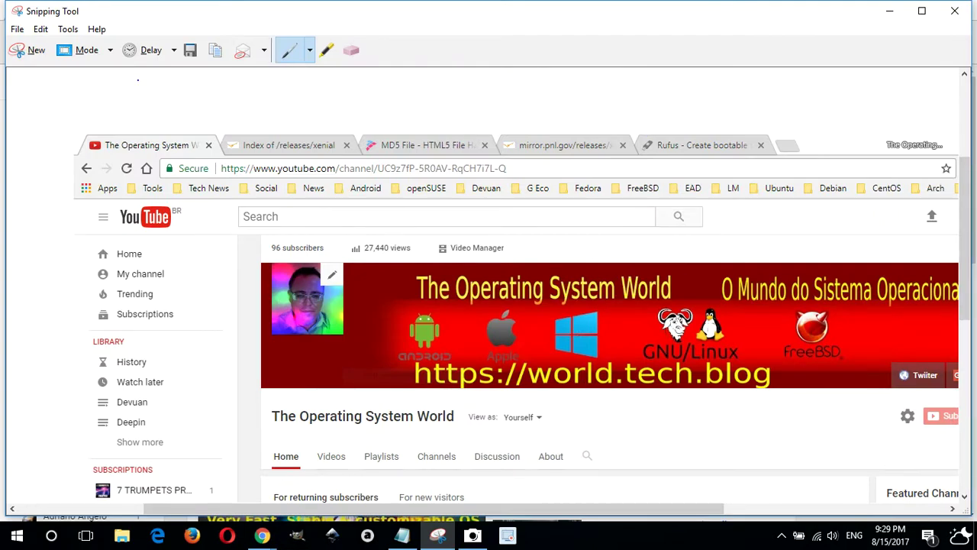
click(192, 51)
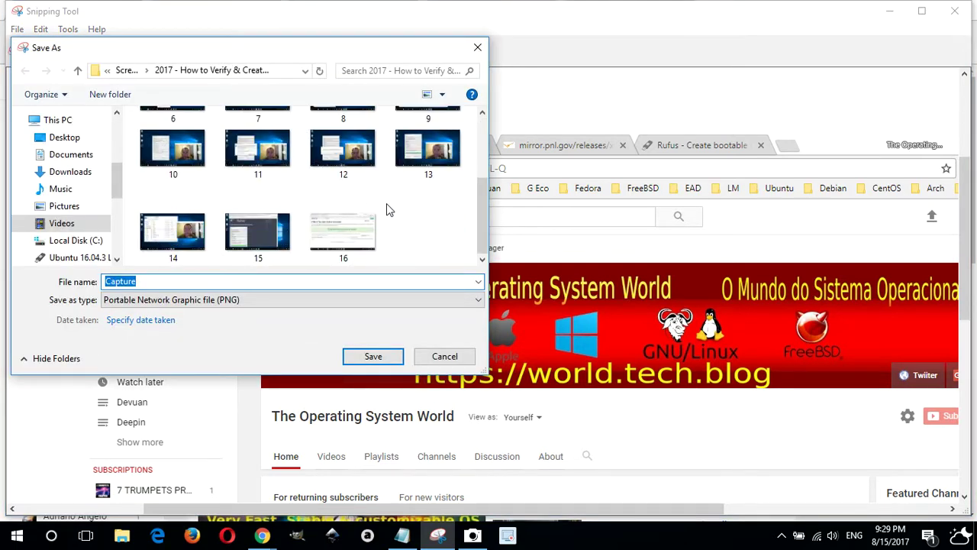
text(17)
key(Return)
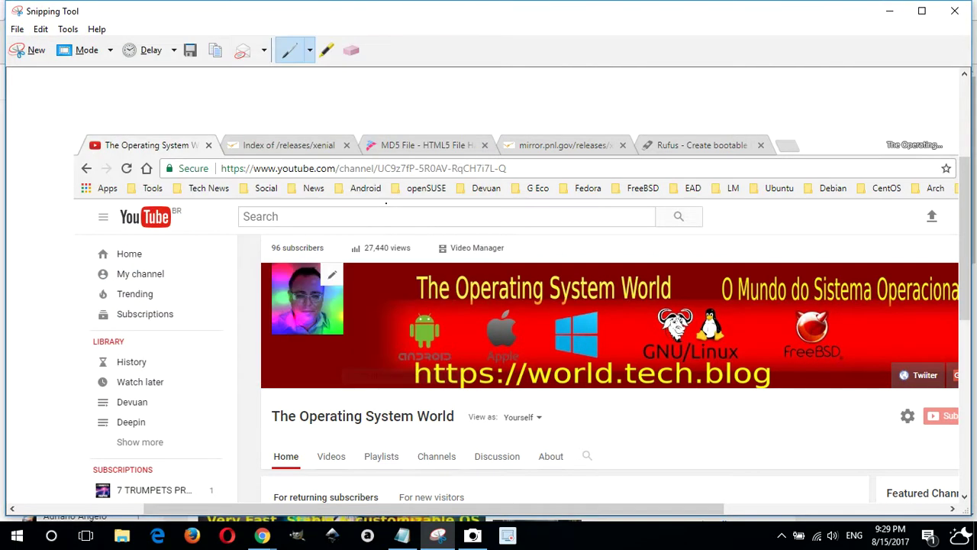
click(956, 11)
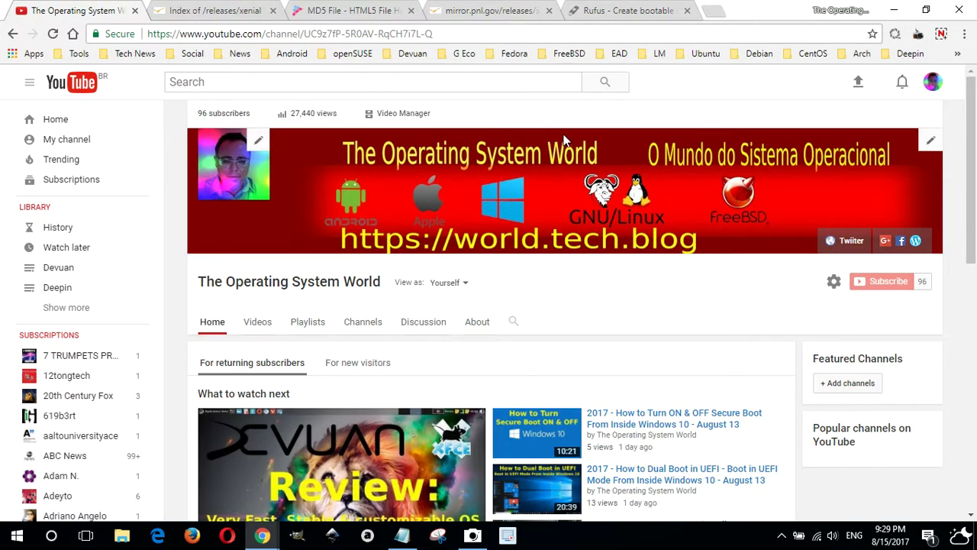
- Restore the browser to its smaller window, place the Camera window in front of it and switch Camera to video mode
click(926, 10)
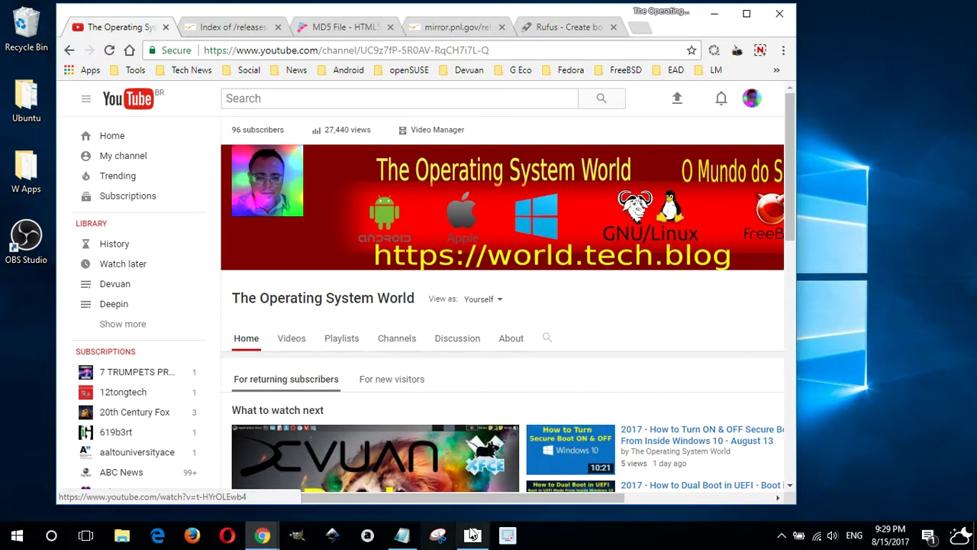
click(472, 536)
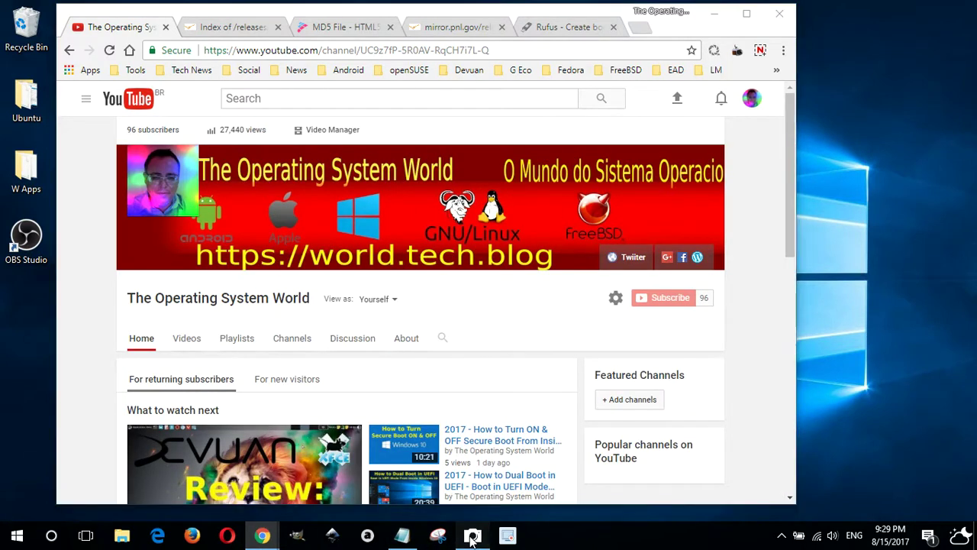
drag(799, 132, 662, 183)
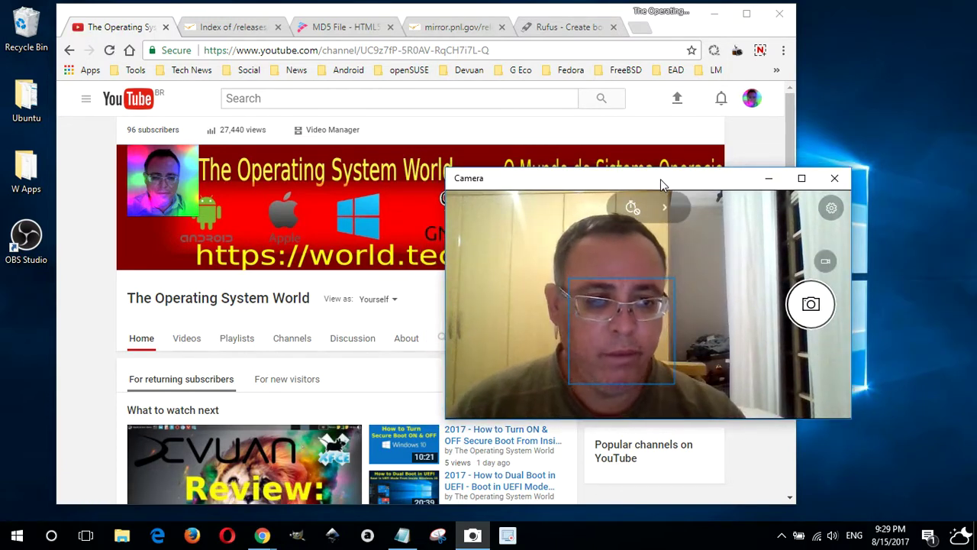
key(Up)
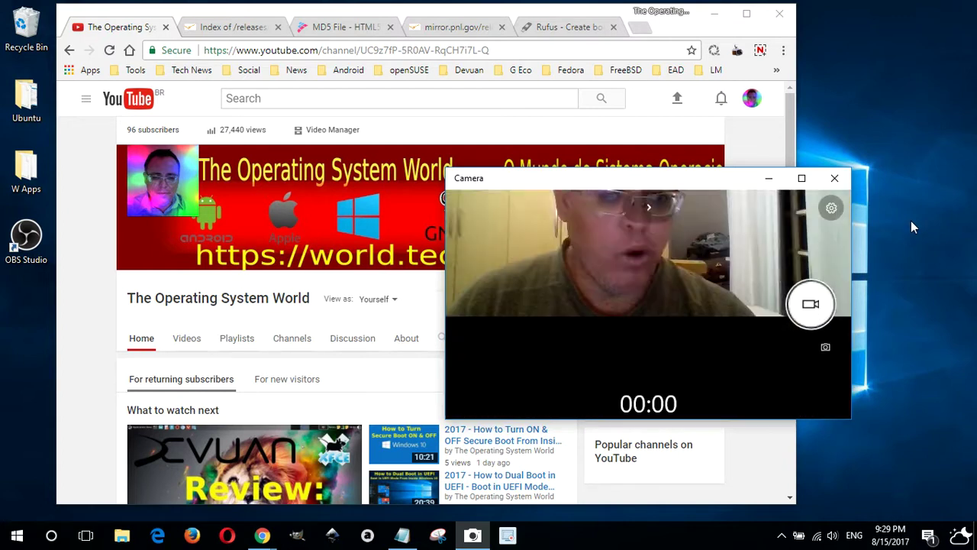